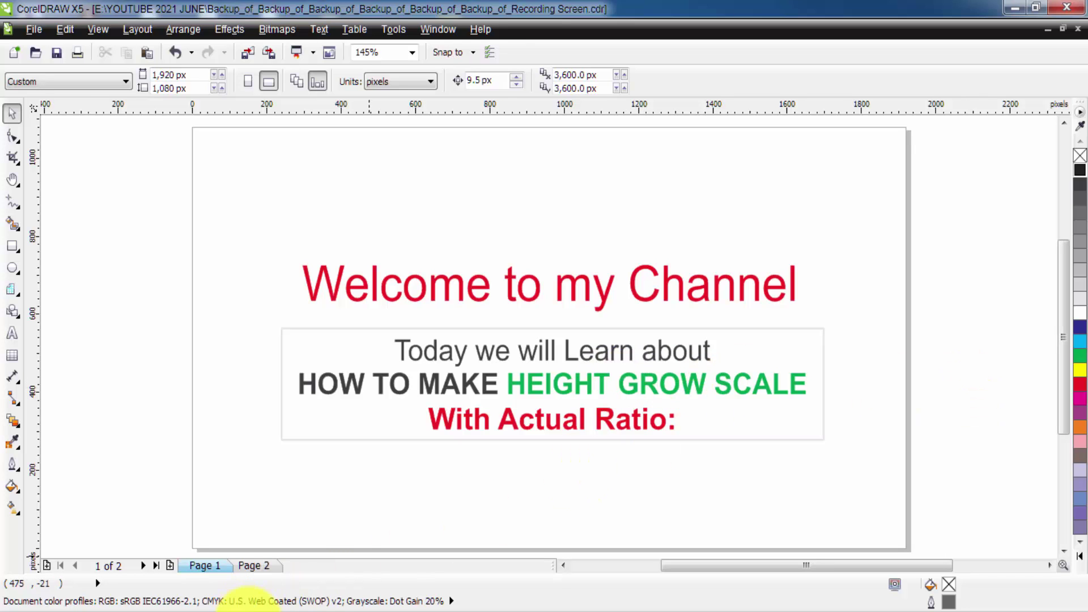
Switch to the browser, examine the giraffe height chart among the image results, and return to CorelDRAW.
key(alt+Tab)
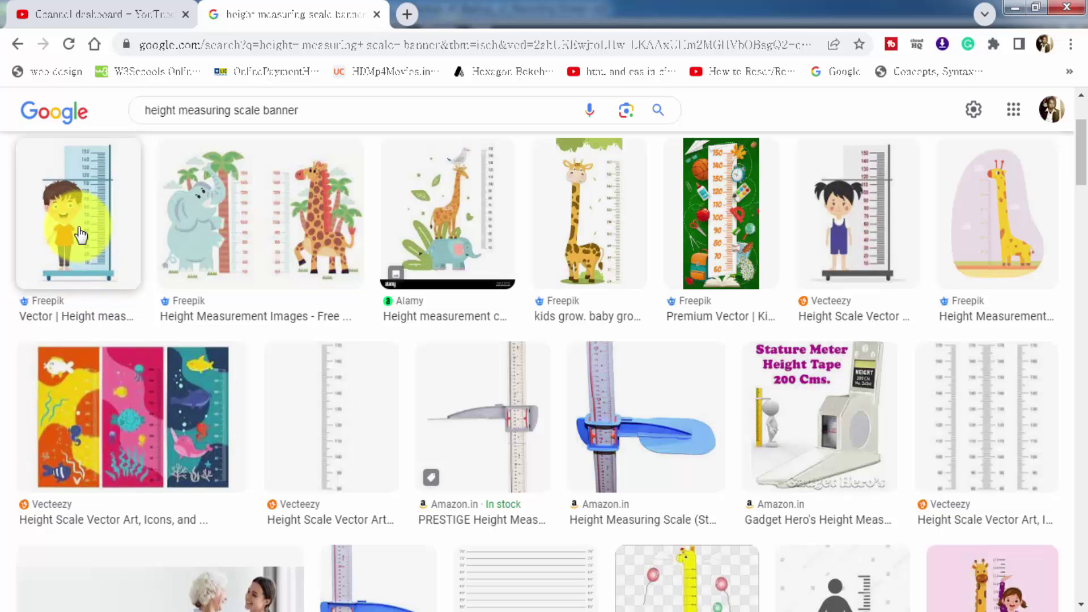
click(613, 304)
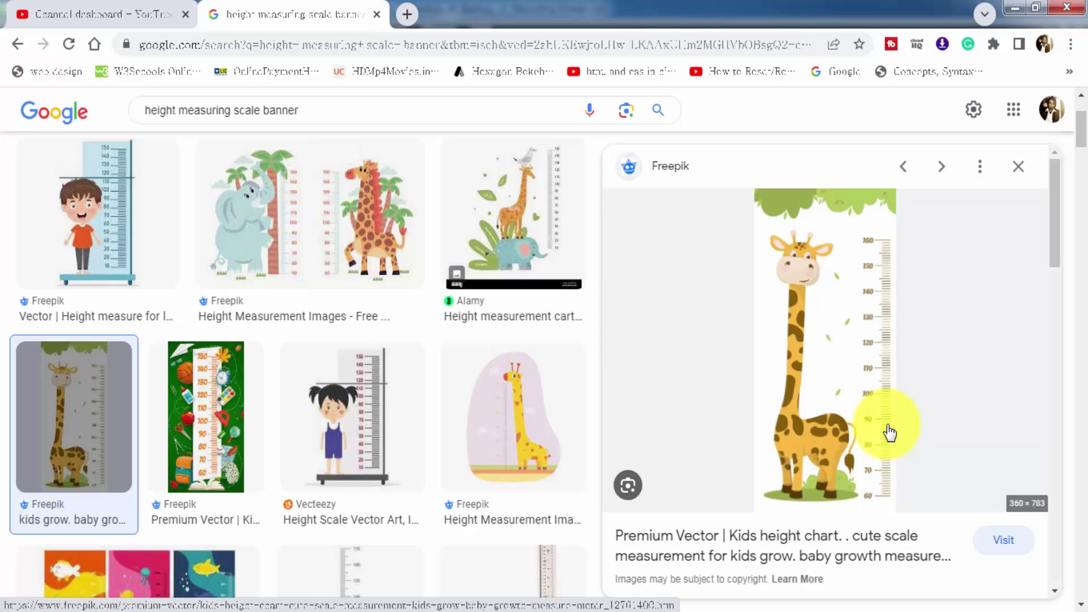
click(1016, 180)
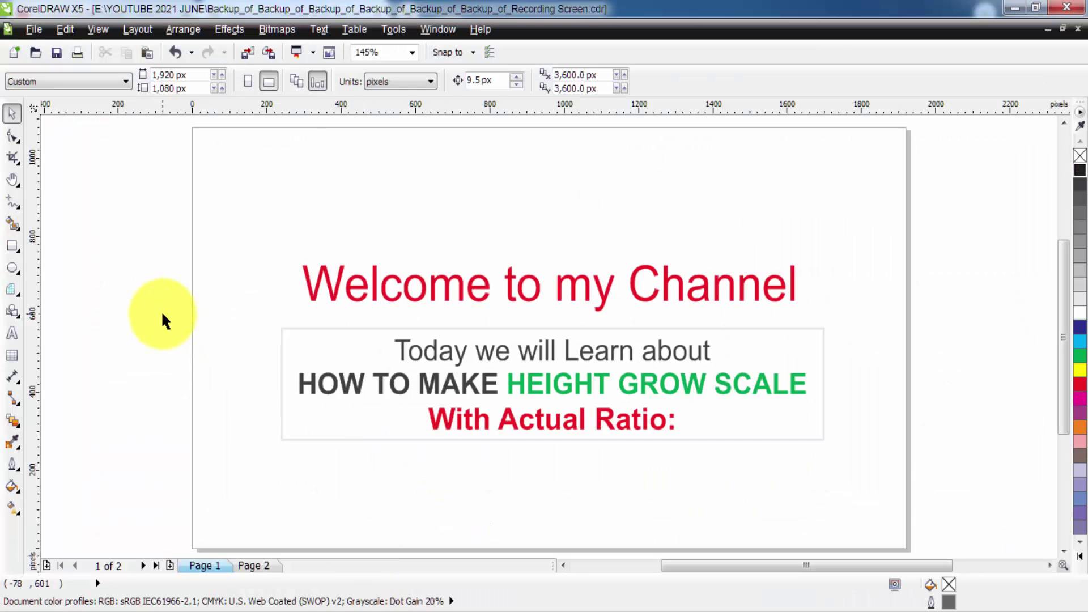
Open page 2 with the feet and inch notes and set the drawing units to feet.
click(260, 566)
scroll(468, 443, down, 3)
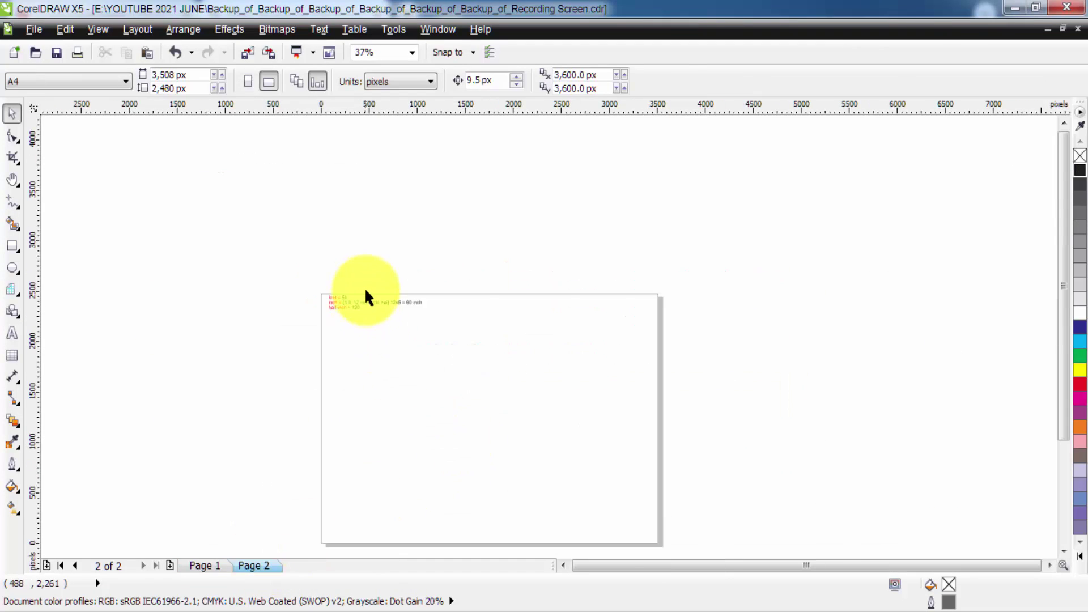
scroll(365, 286, up, 3)
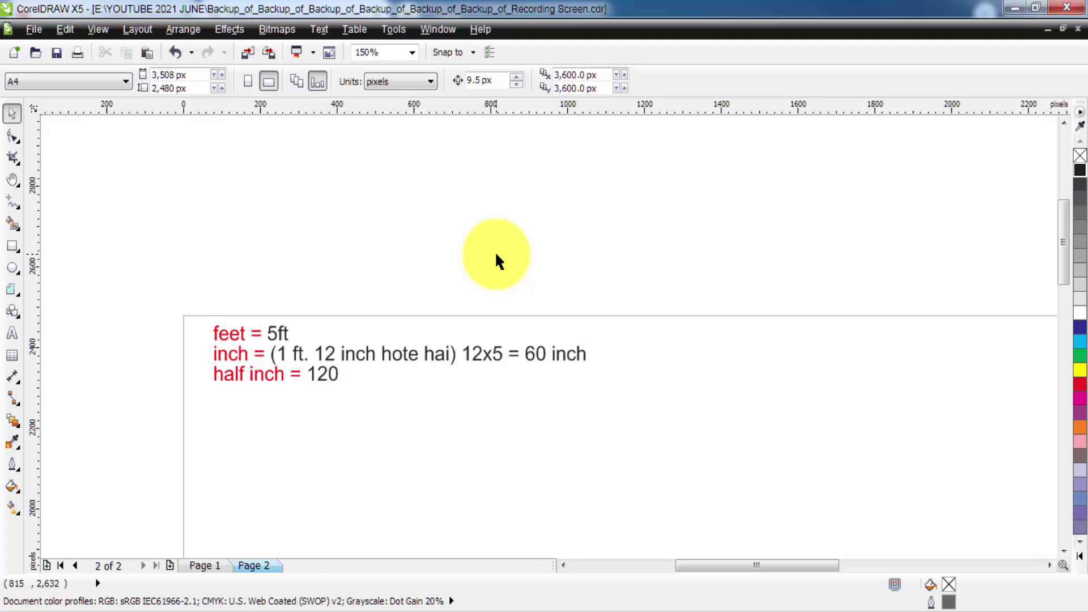
scroll(496, 258, down, 5)
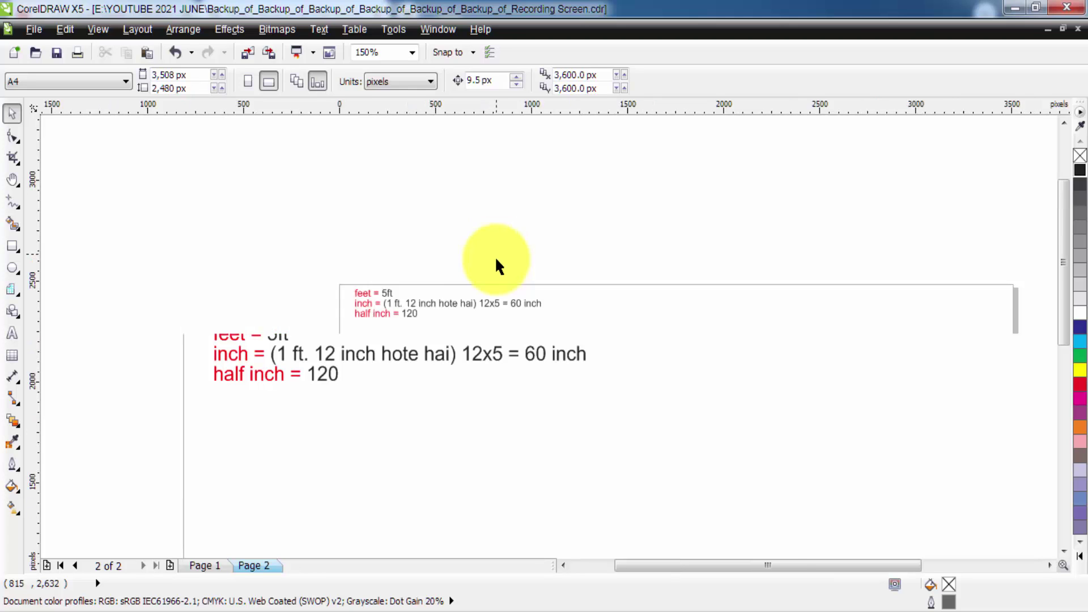
scroll(589, 306, up, 2)
scroll(523, 299, up, 2)
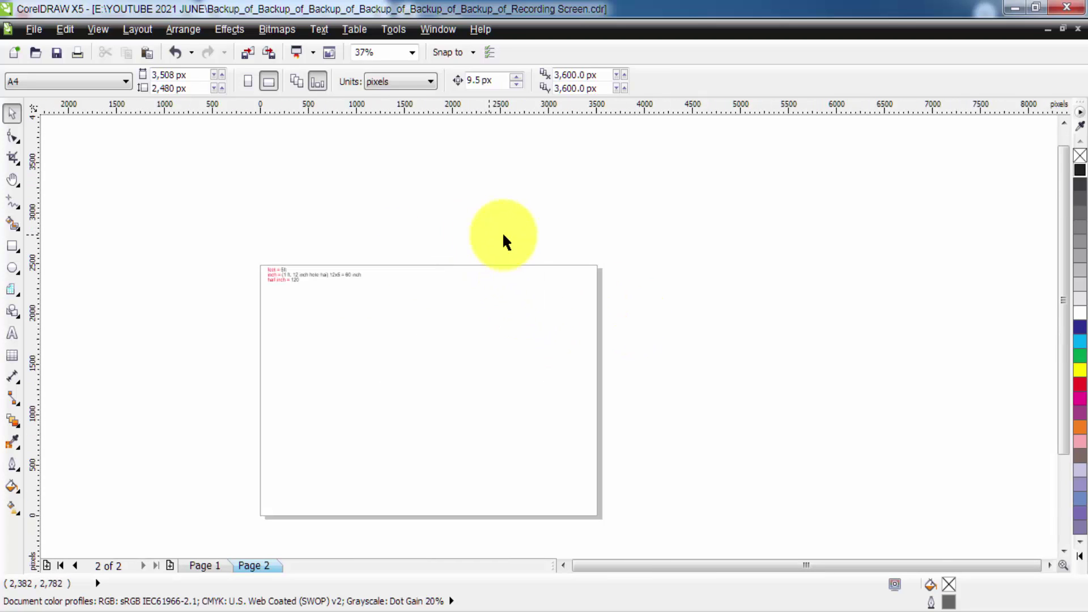
click(387, 83)
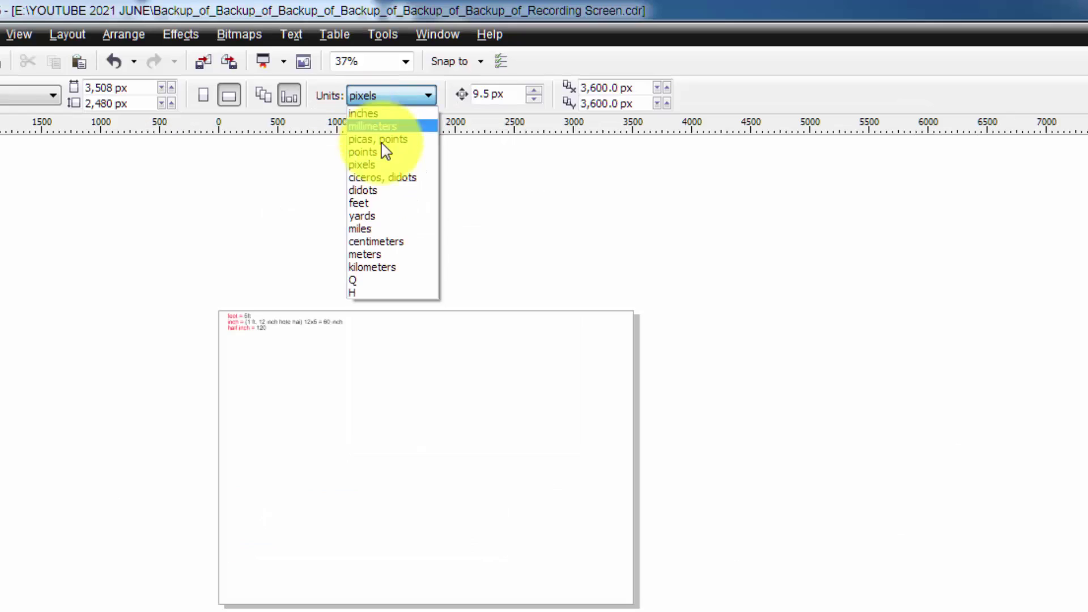
click(420, 205)
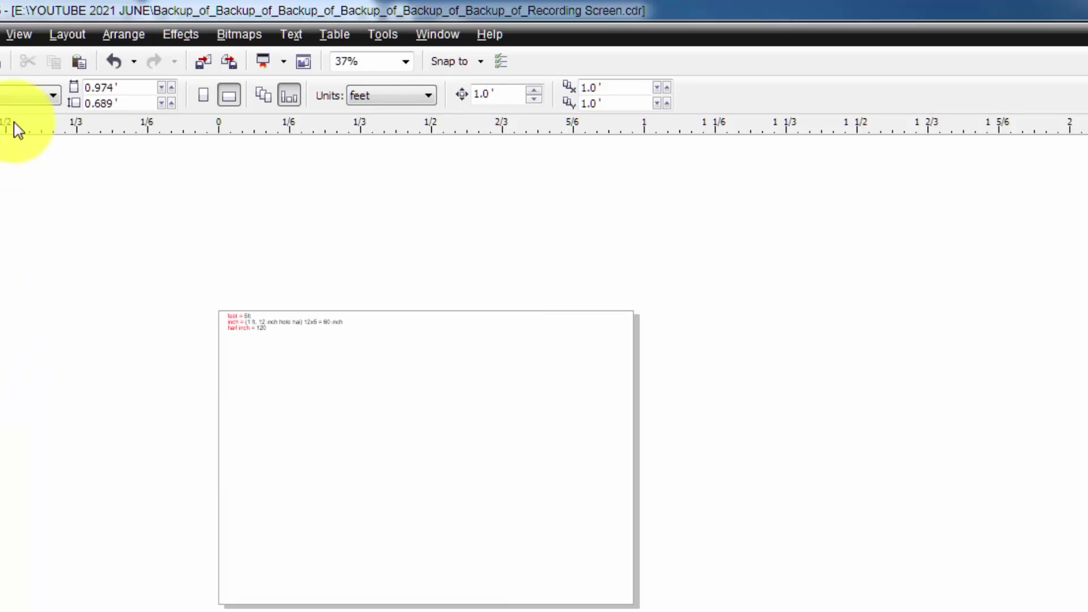
Draw an upright rectangle about 0.16 ft wide and 0.25 ft high on the page below the notes.
drag(145, 260, 346, 363)
click(49, 372)
key(F6)
drag(342, 417, 412, 525)
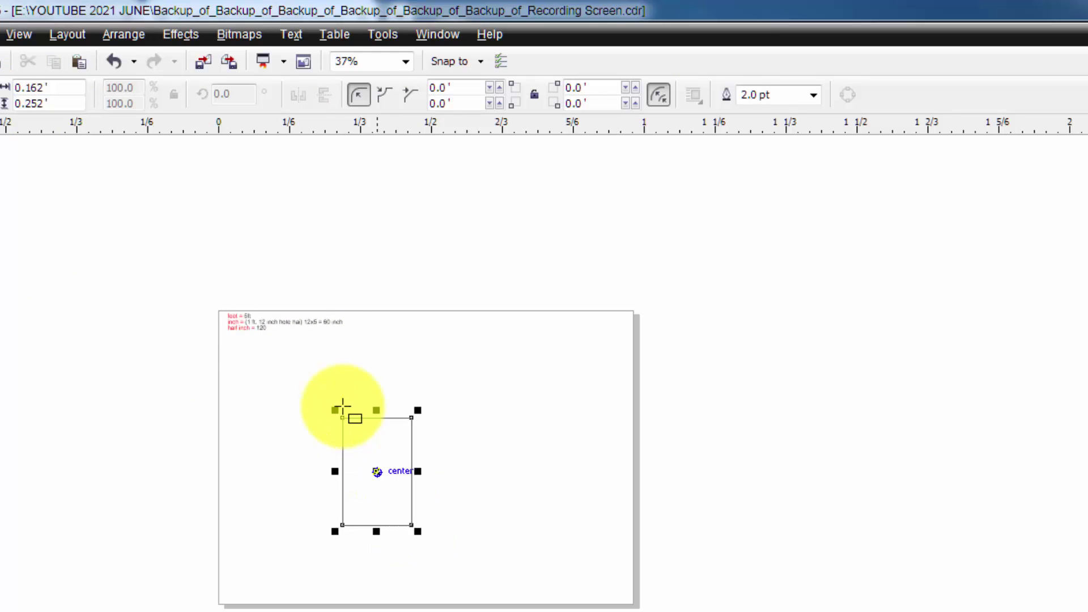
Set the rectangle's size to 2 ft wide by 6 ft high.
click(66, 88)
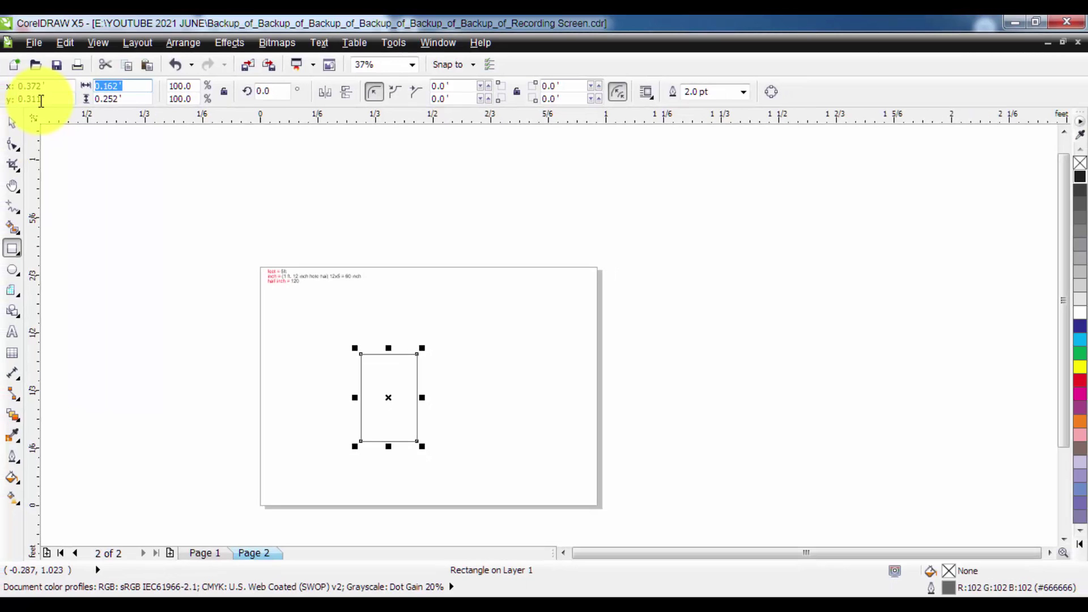
text(2)
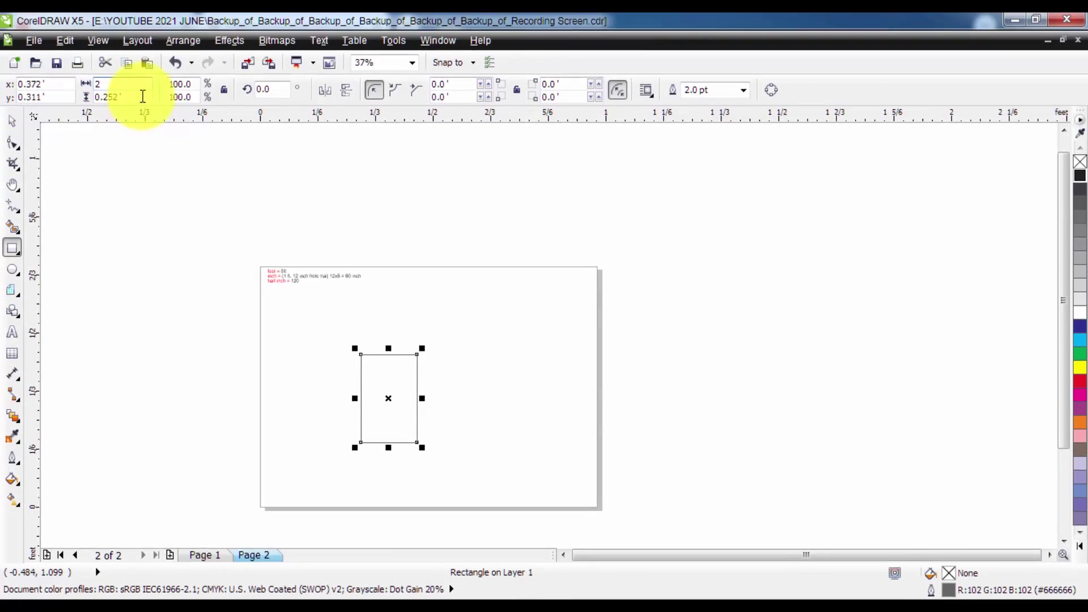
key(Tab)
text(6)
key(Return)
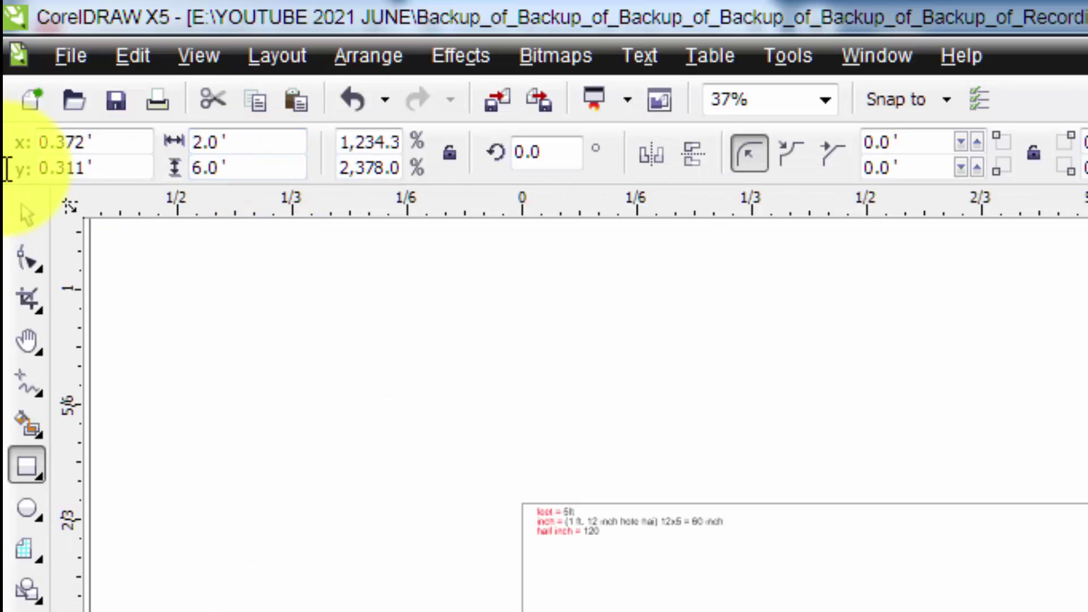
Move the small notes text out of the tall rectangle into the empty area to its right.
scroll(498, 578, down, 5)
click(27, 215)
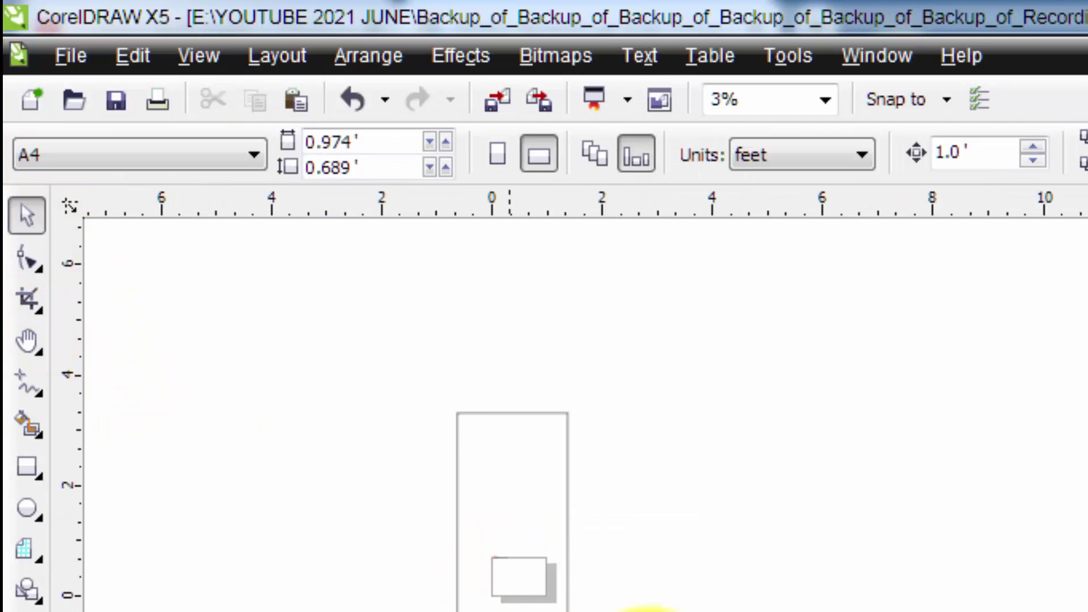
scroll(513, 544, up, 2)
scroll(495, 553, down, 1)
click(501, 558)
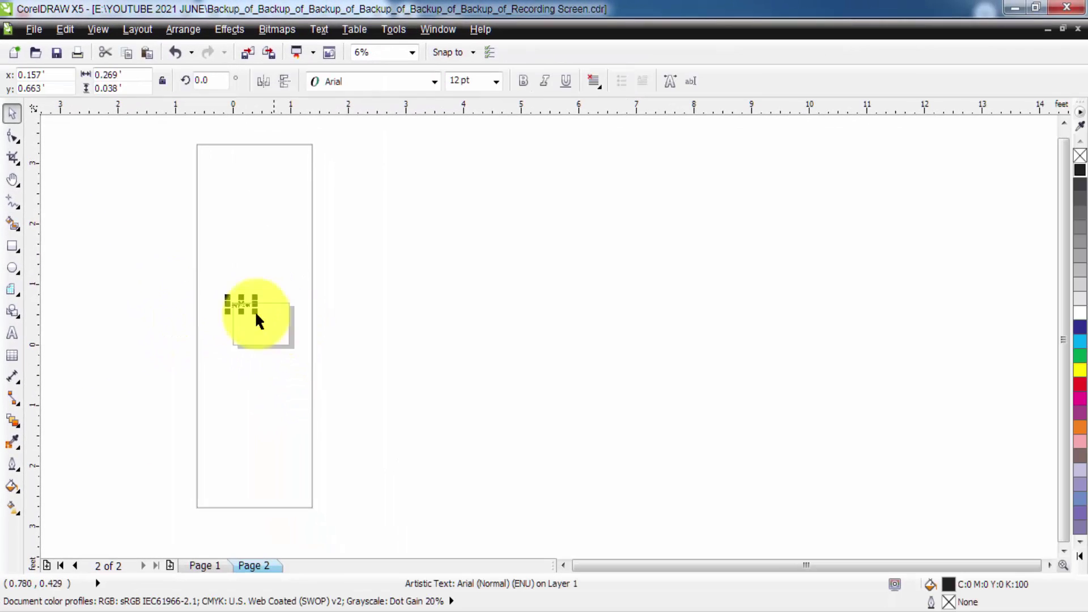
drag(256, 320, 457, 267)
click(455, 359)
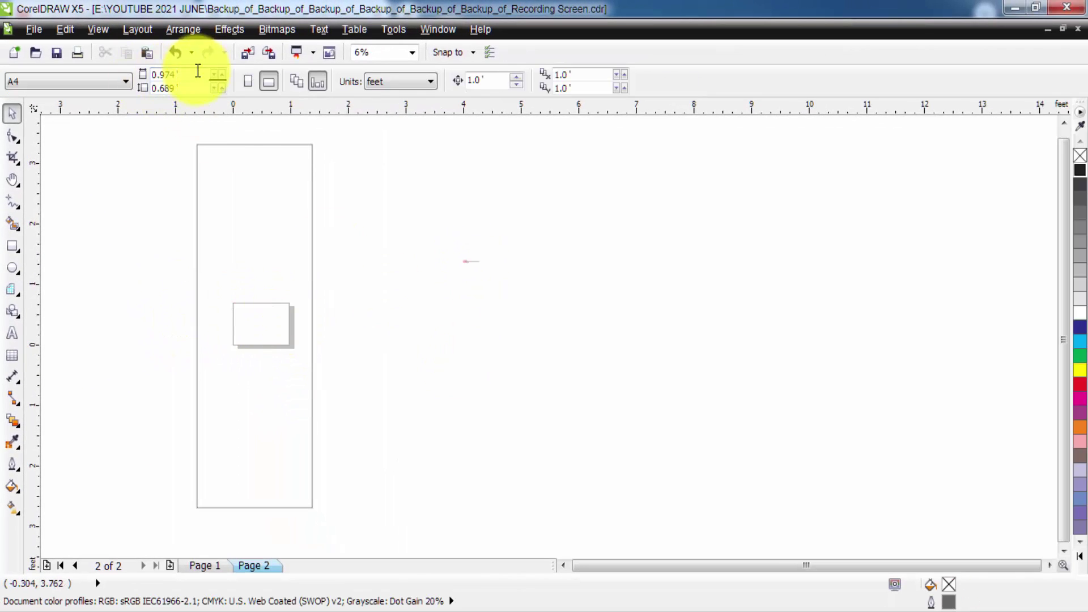
Set the page size to 10 ft by 10 ft.
double_click(154, 74)
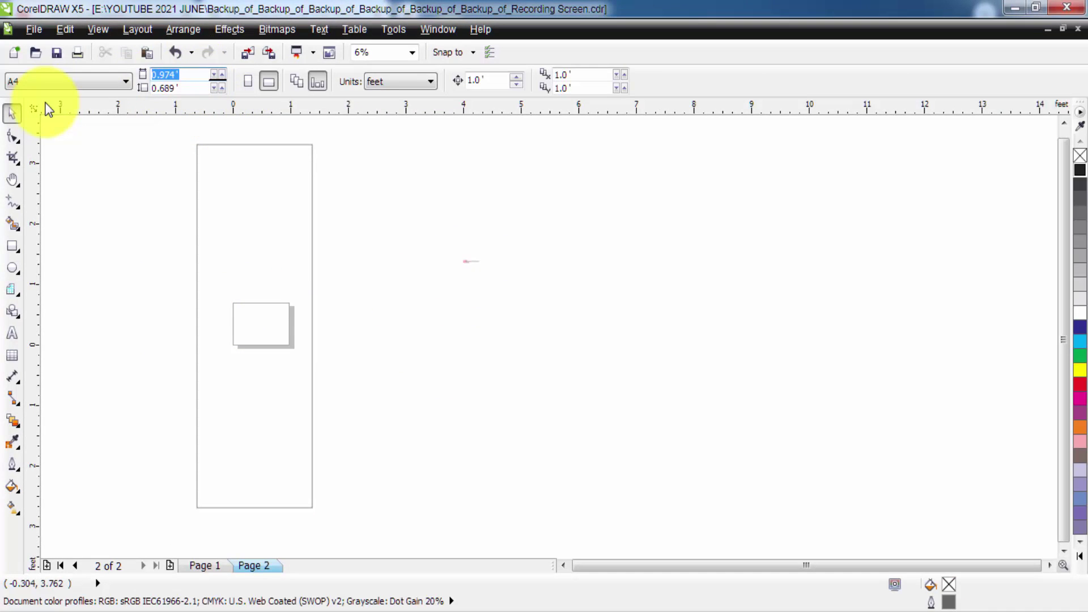
text(10)
key(Tab)
text(10)
key(Return)
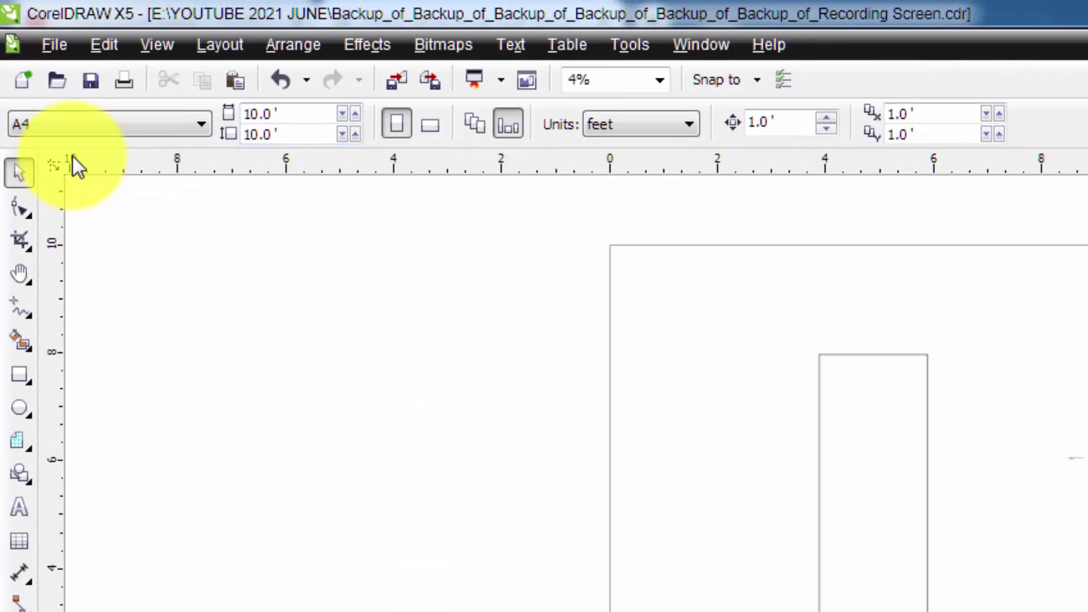
Enlarge the notes text to about 2 ft wide and place it in the page's upper-left corner.
drag(1087, 407, 962, 539)
drag(1087, 473, 1087, 587)
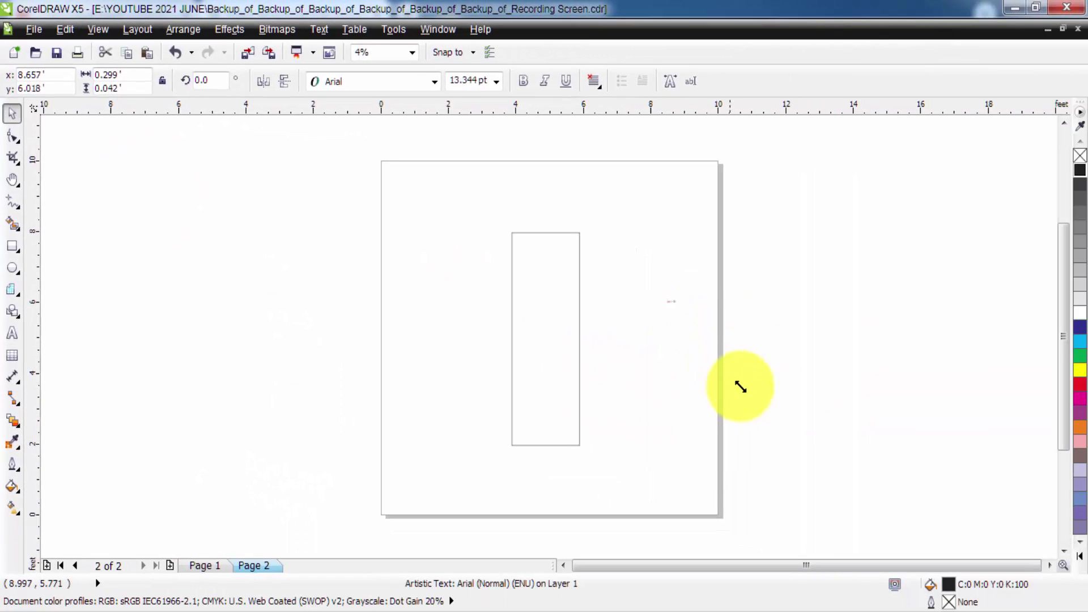
drag(741, 387, 425, 180)
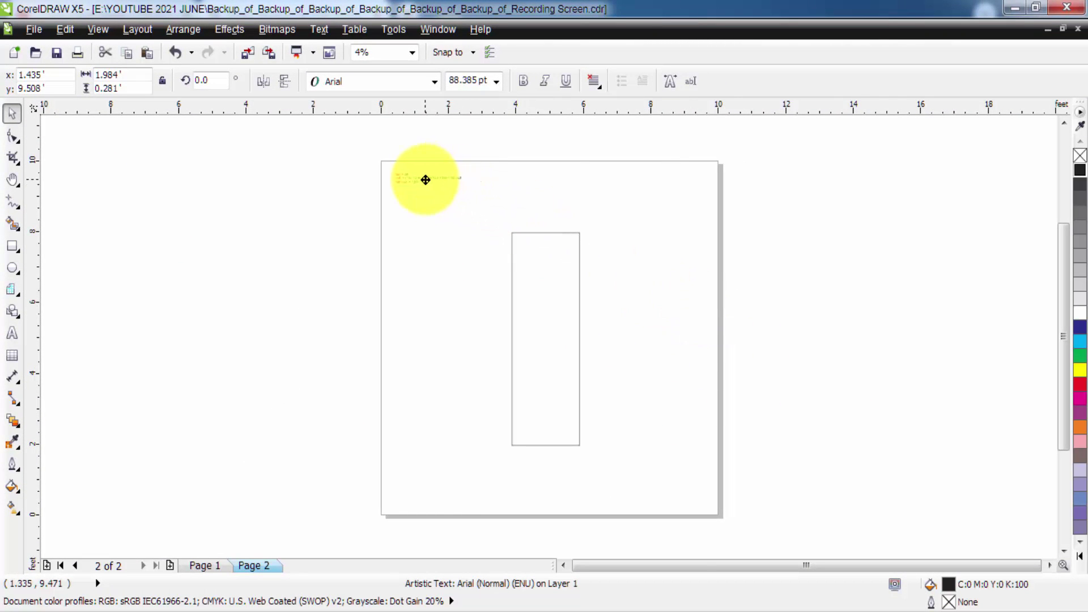
click(267, 240)
Check the tall rectangle's dimensions and examine it from its upper edge down to its lower-left corner.
key(F2)
drag(513, 248, 589, 371)
click(468, 310)
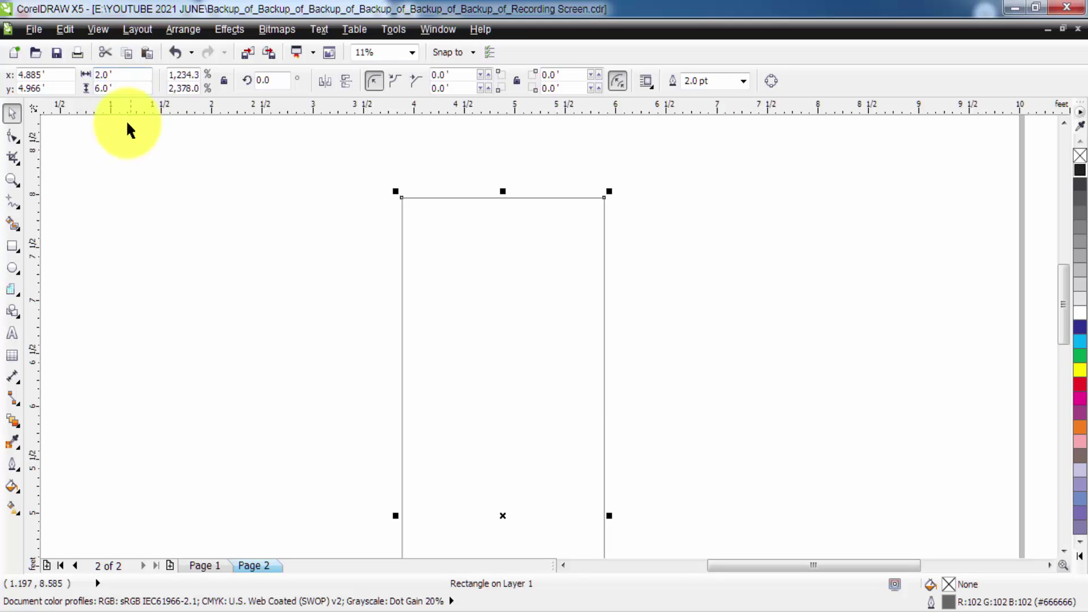
key(Escape)
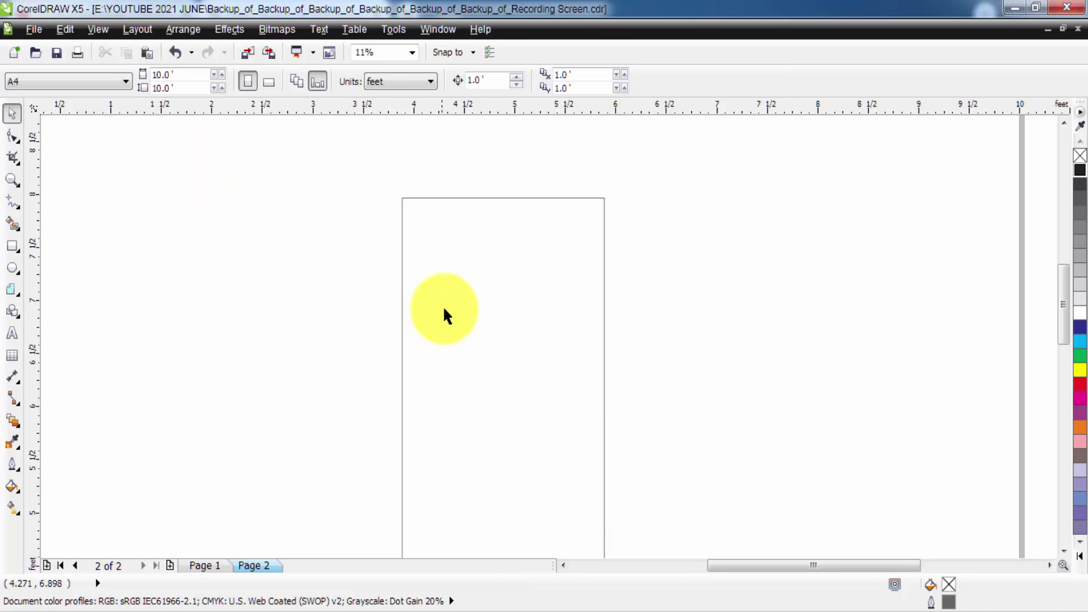
key(h)
scroll(486, 314, down, 2)
drag(496, 344, 523, 287)
drag(496, 437, 471, 343)
drag(448, 397, 460, 442)
scroll(459, 445, up, 1)
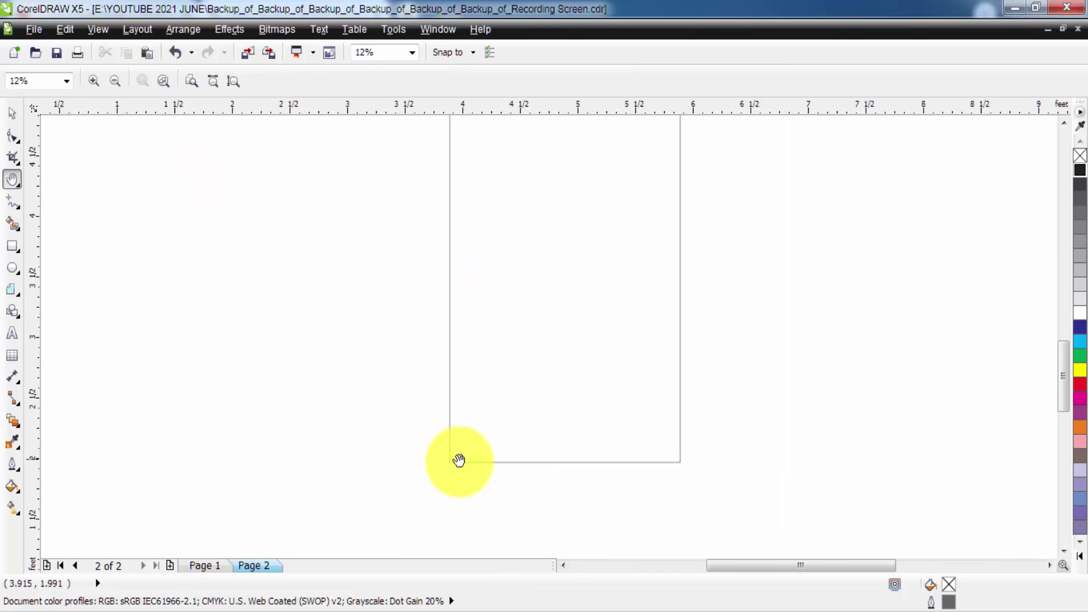
Draw a short horizontal line about 0.14 ft long to the left of the rectangle's lower-left corner.
key(F5)
scroll(462, 454, up, 1)
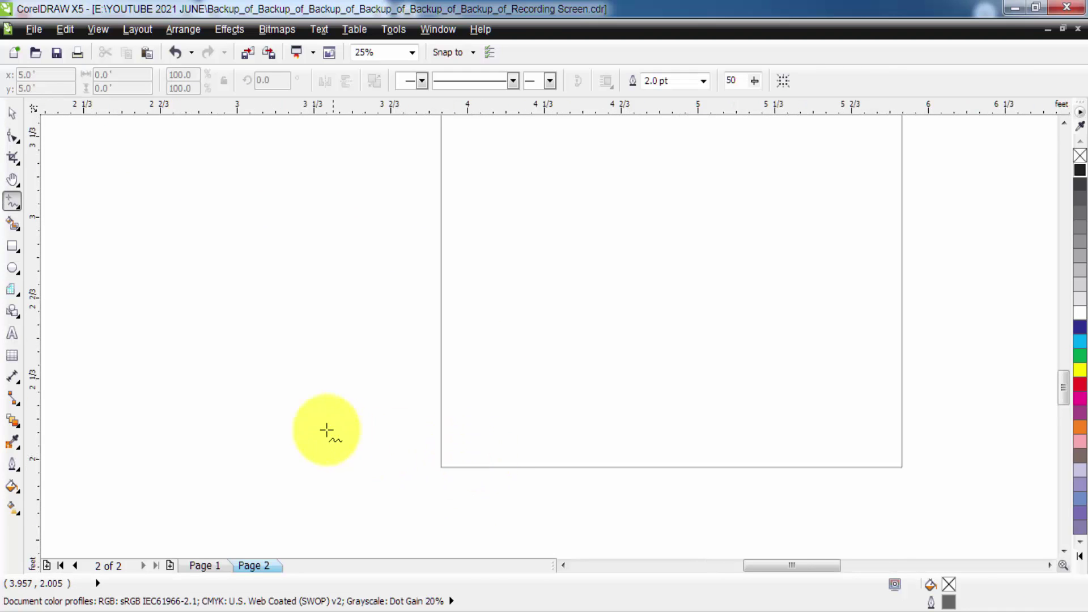
click(323, 424)
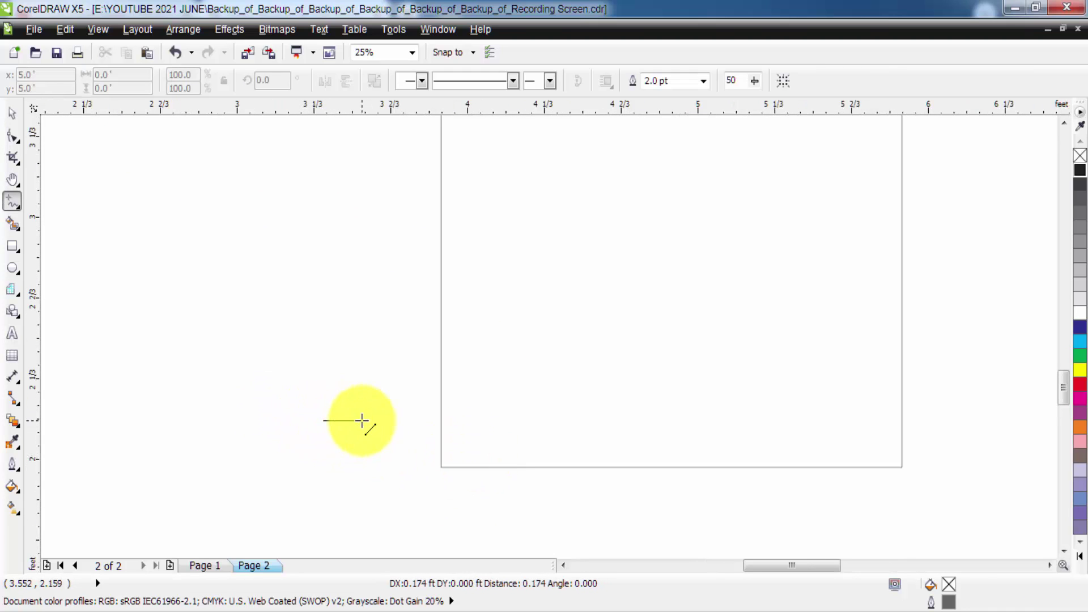
click(356, 424)
scroll(346, 426, up, 2)
key(space)
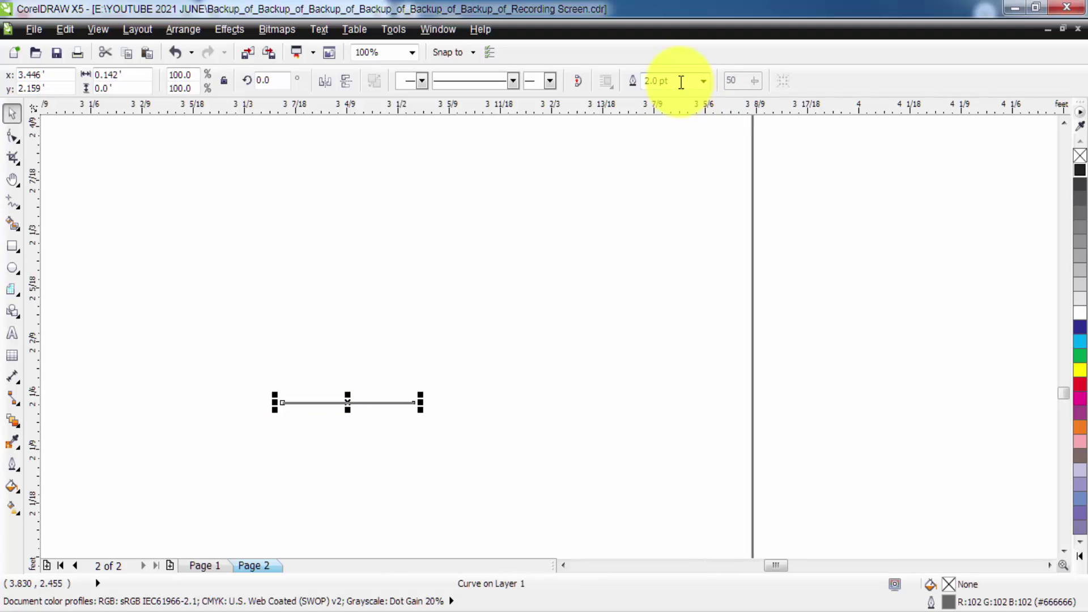
Set the short line's outline width to 5 pt.
click(703, 82)
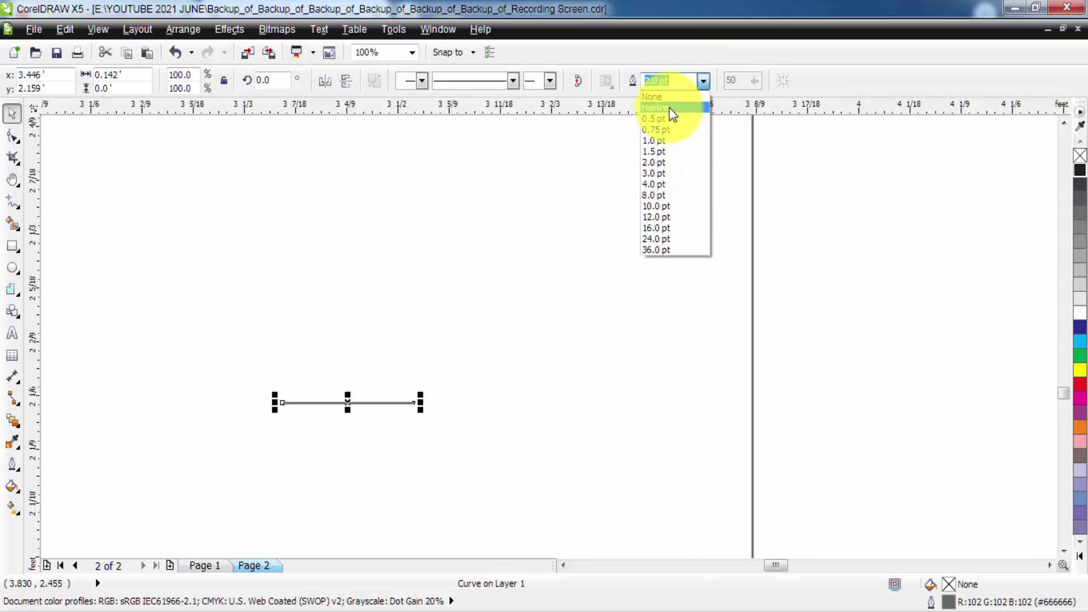
click(468, 362)
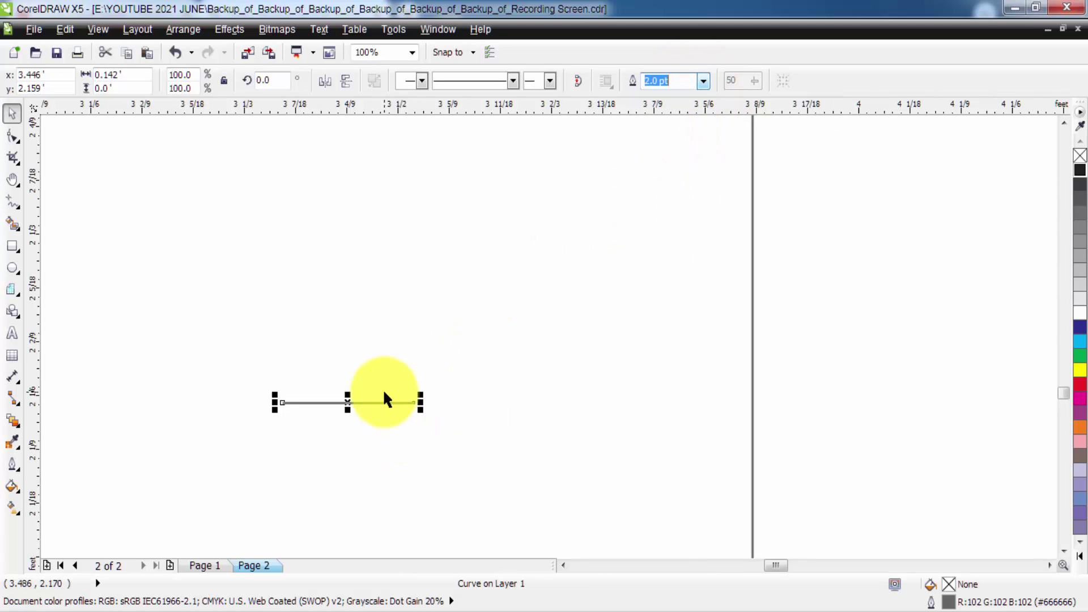
text(5)
key(Return)
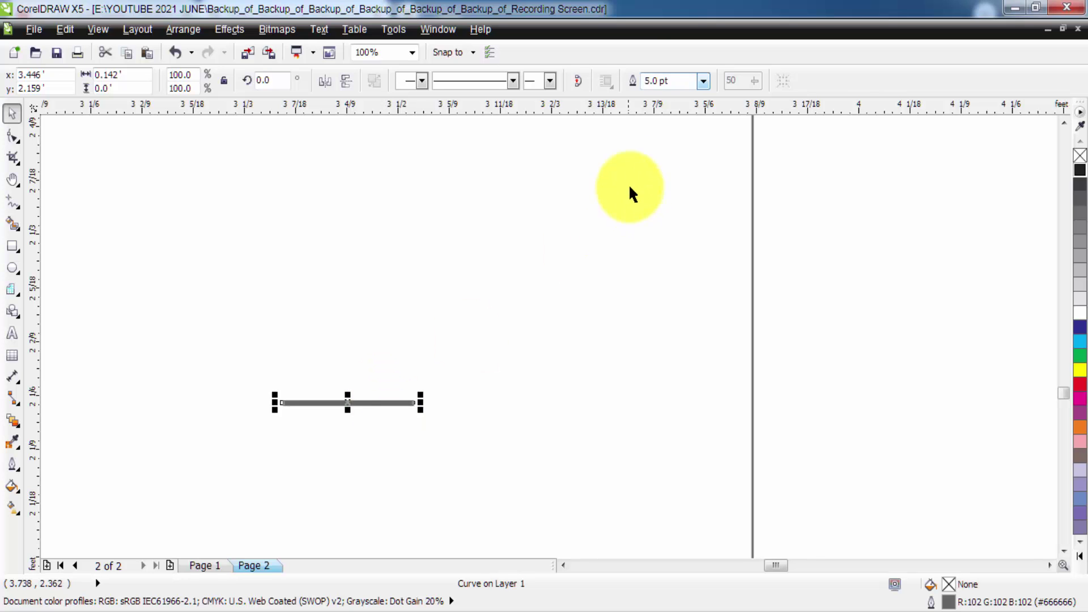
Change the short line's outline units to millimeters, set its width to 5 mm, and reselect the line.
key(F12)
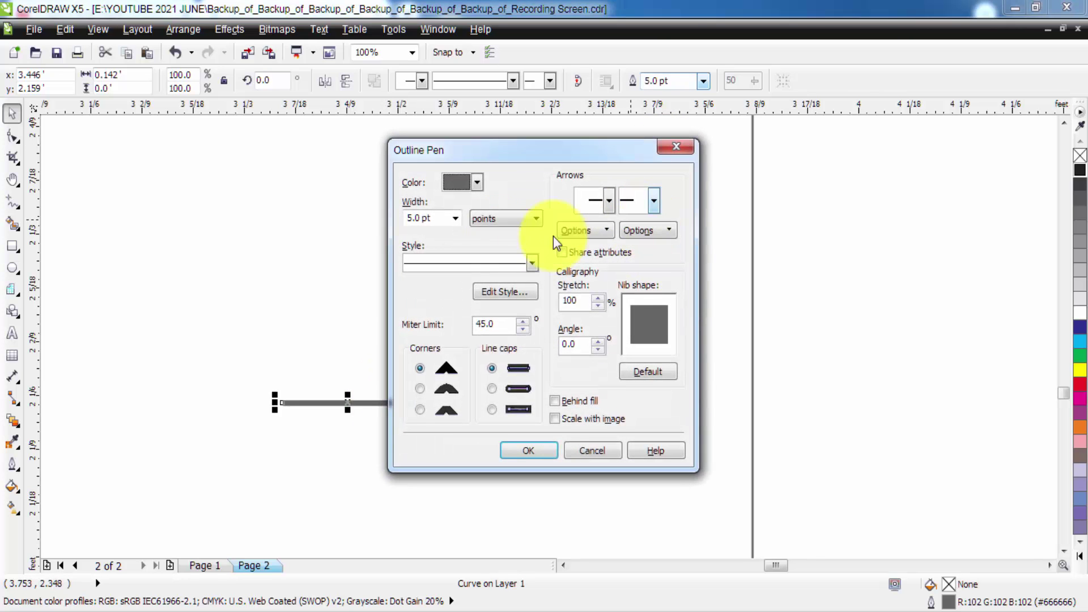
click(493, 225)
click(495, 246)
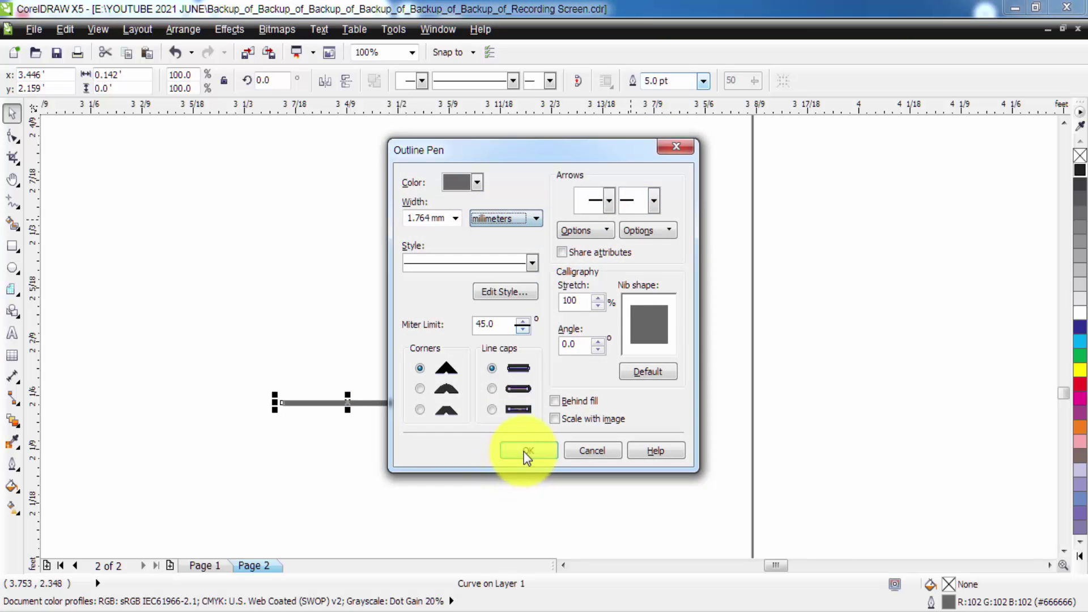
click(533, 451)
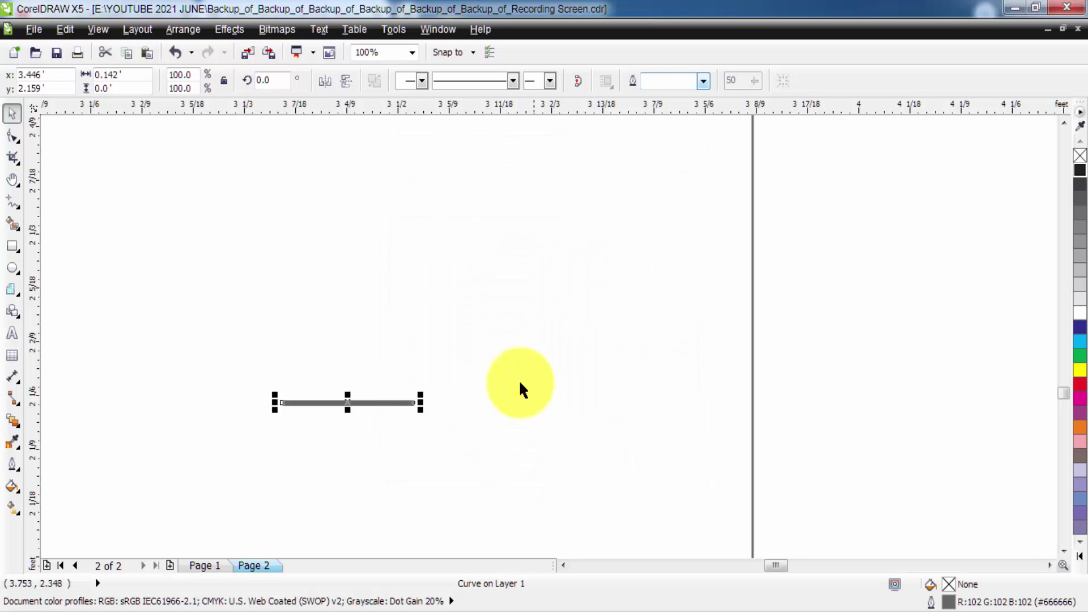
click(689, 81)
text(5)
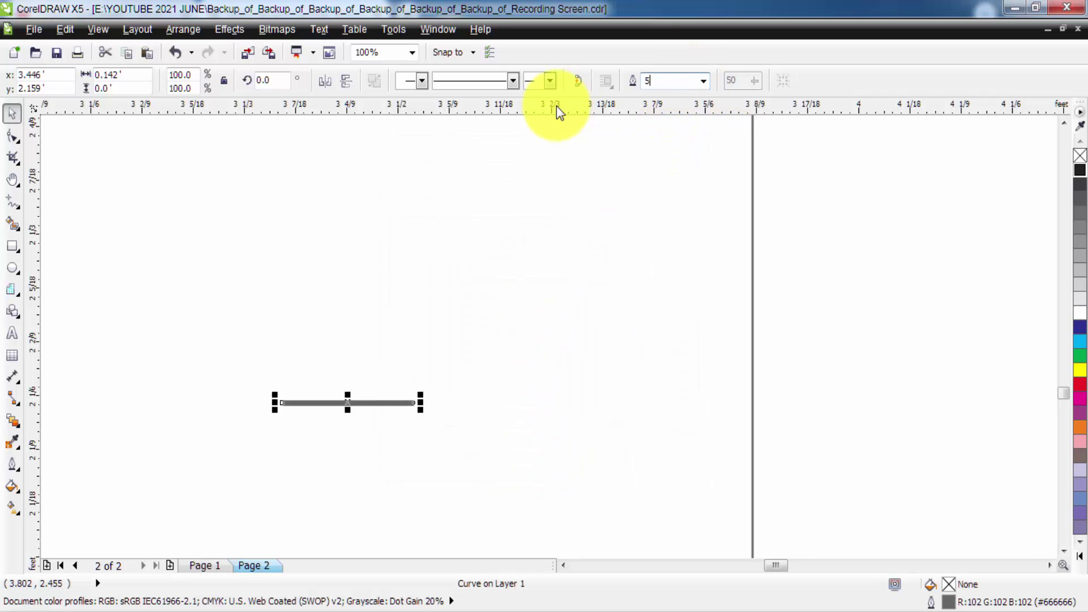
key(Return)
scroll(503, 312, down, 2)
click(376, 334)
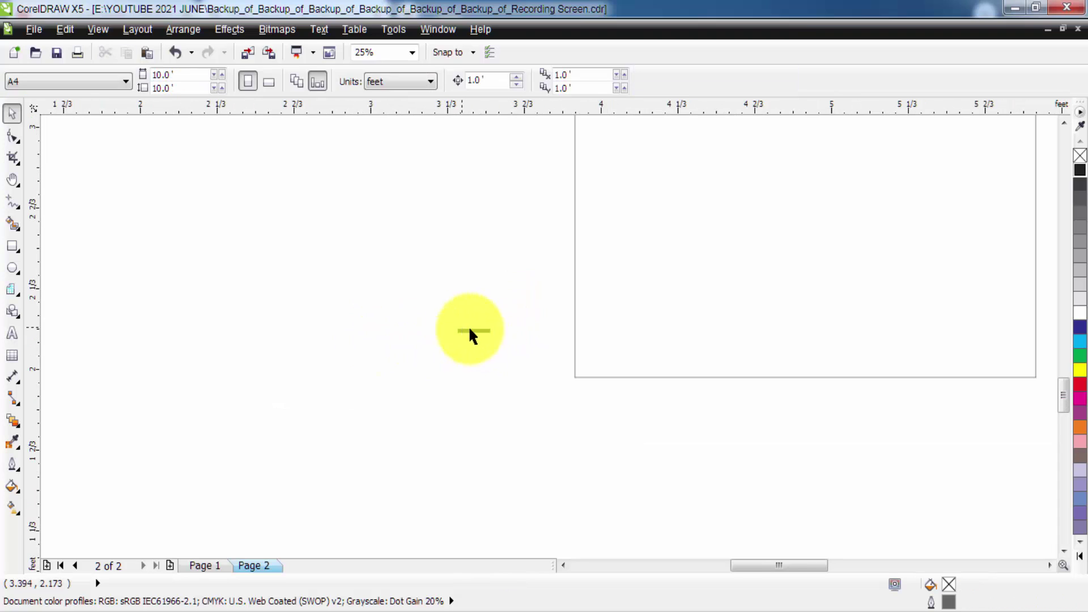
scroll(480, 334, up, 2)
click(480, 334)
scroll(521, 346, down, 1)
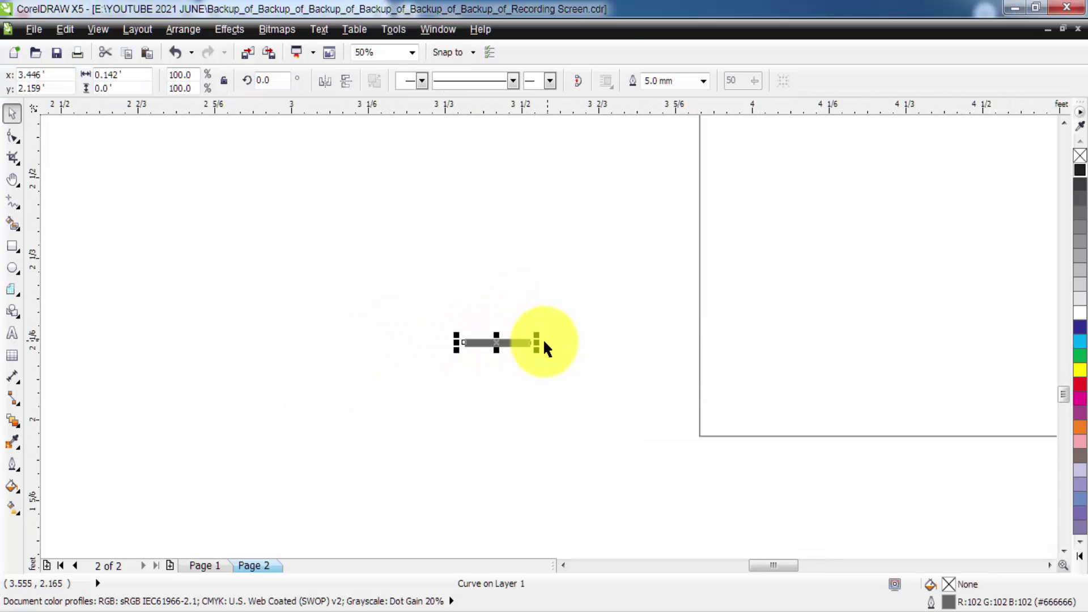
Shorten the short line beside the rectangle to about 0.12 ft.
scroll(539, 341, up, 2)
drag(511, 350, 474, 350)
scroll(560, 364, down, 2)
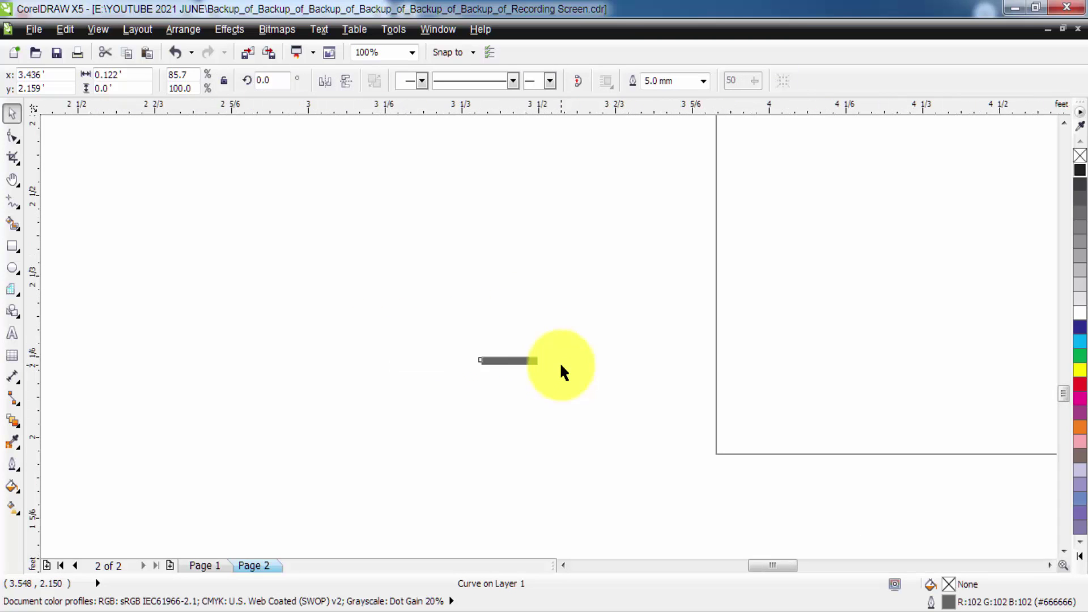
Examine the rectangle, the feet, inch and half-inch notes above it, and the short line beside its lower-left corner.
scroll(552, 317, down, 1)
key(h)
drag(558, 244, 509, 349)
scroll(484, 328, down, 1)
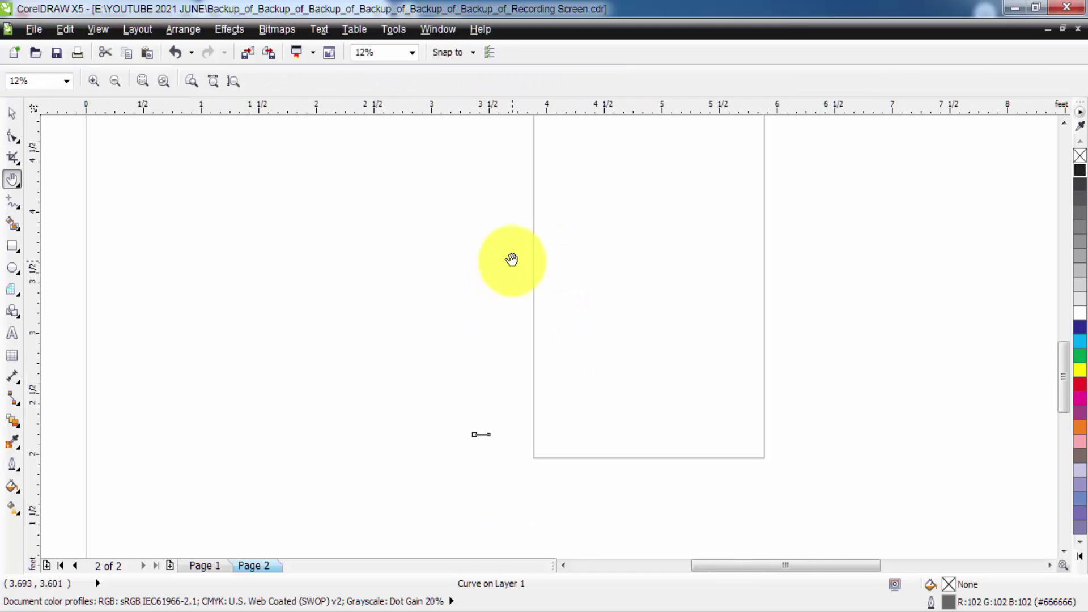
drag(494, 244, 497, 476)
drag(440, 235, 479, 484)
drag(449, 155, 459, 354)
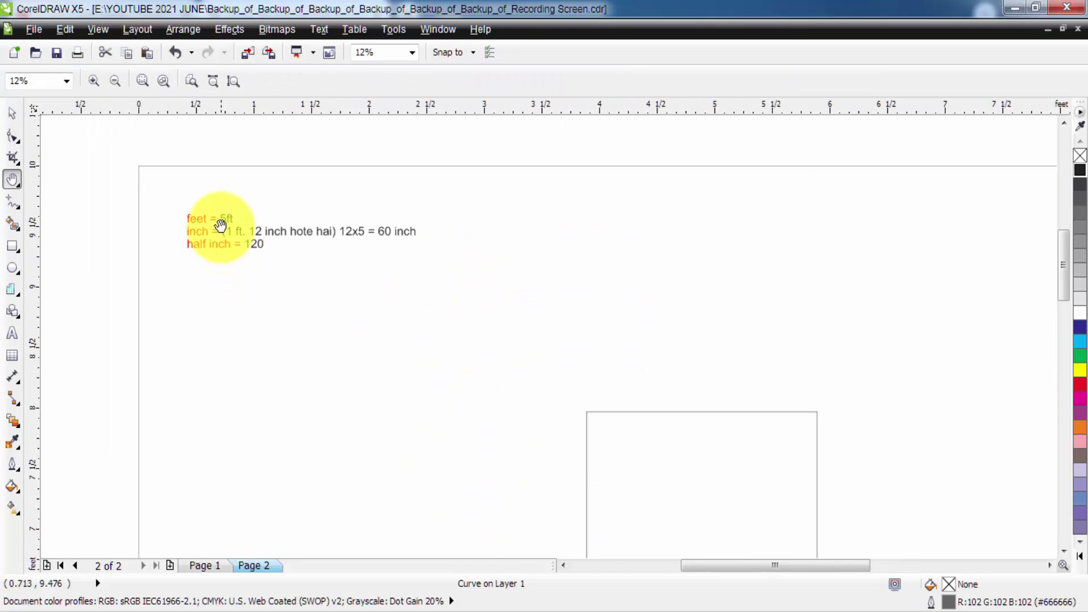
scroll(359, 270, down, 1)
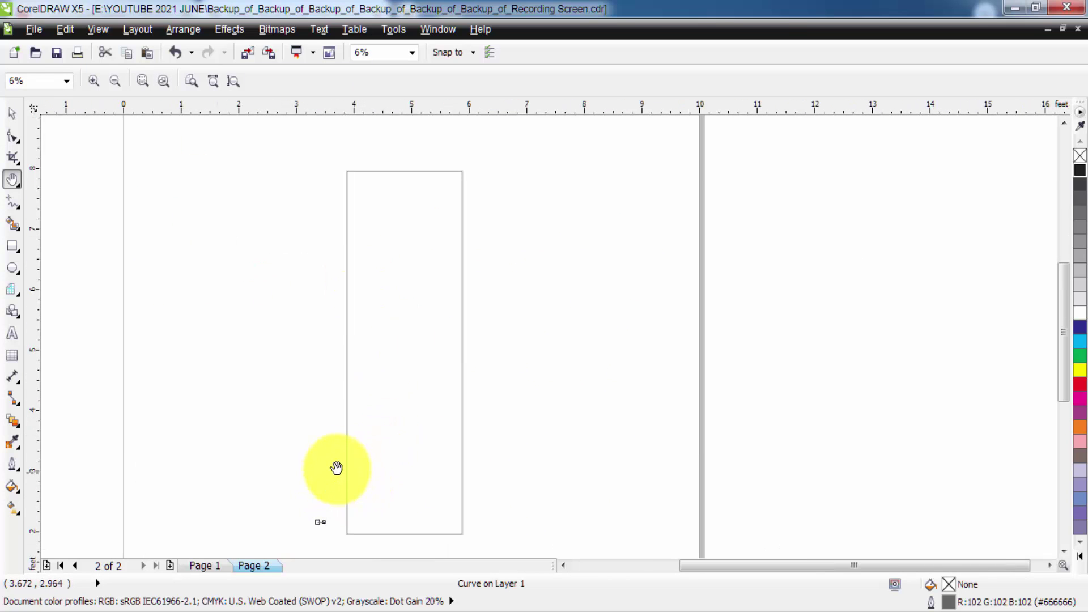
drag(367, 497, 359, 377)
key(space)
click(322, 453)
key(z)
drag(203, 335, 474, 470)
drag(369, 293, 519, 378)
scroll(494, 296, down, 2)
scroll(637, 310, down, 1)
key(h)
drag(763, 342, 477, 428)
key(space)
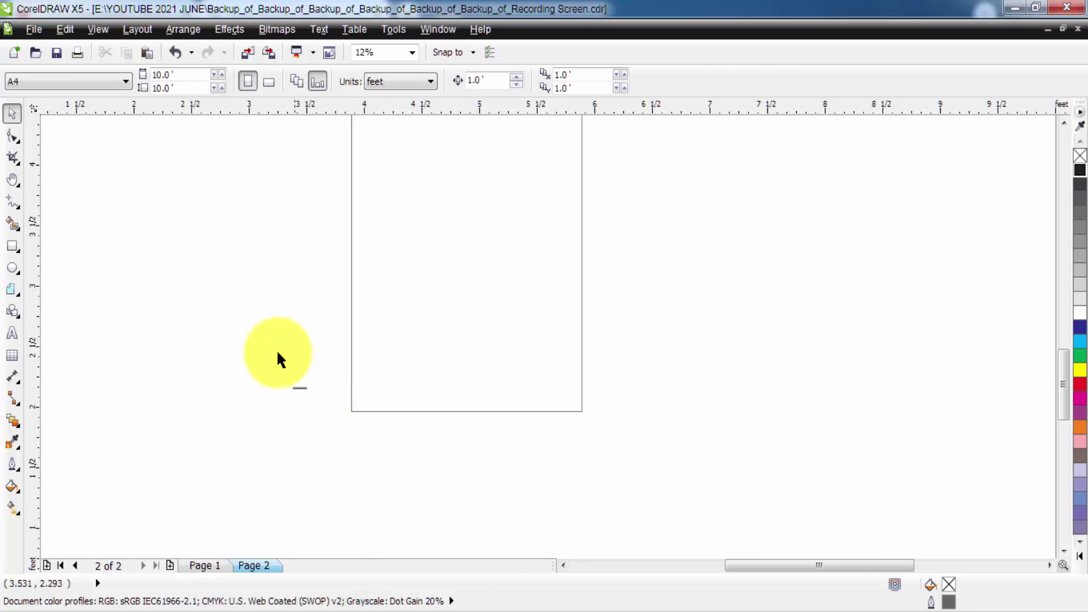
Align the short line with the rectangle's lower edge.
drag(278, 358, 379, 448)
click(411, 262)
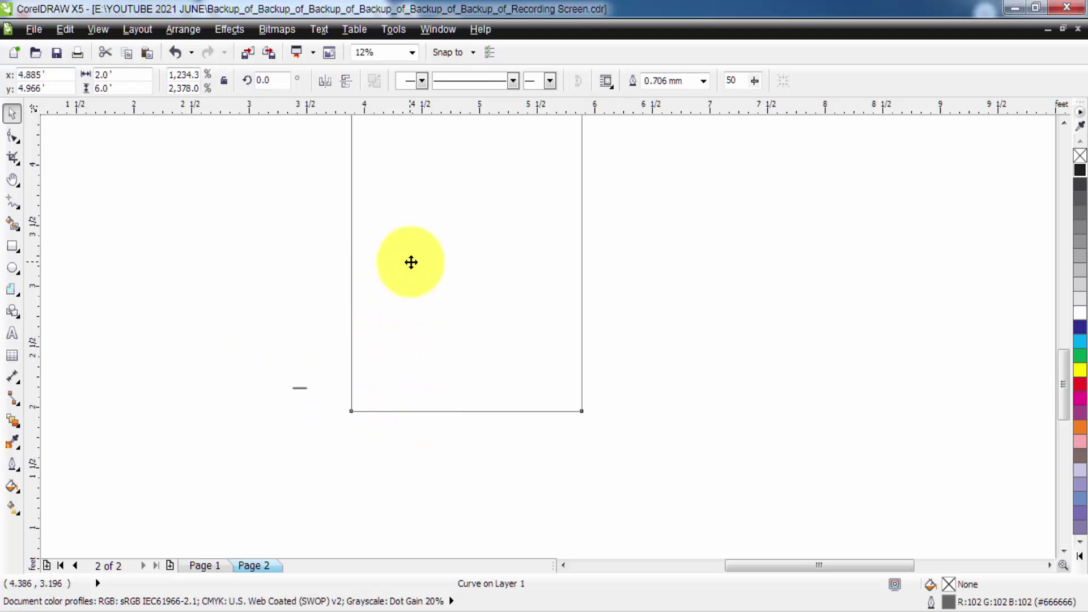
click(211, 330)
drag(212, 332, 339, 421)
shift+click(406, 371)
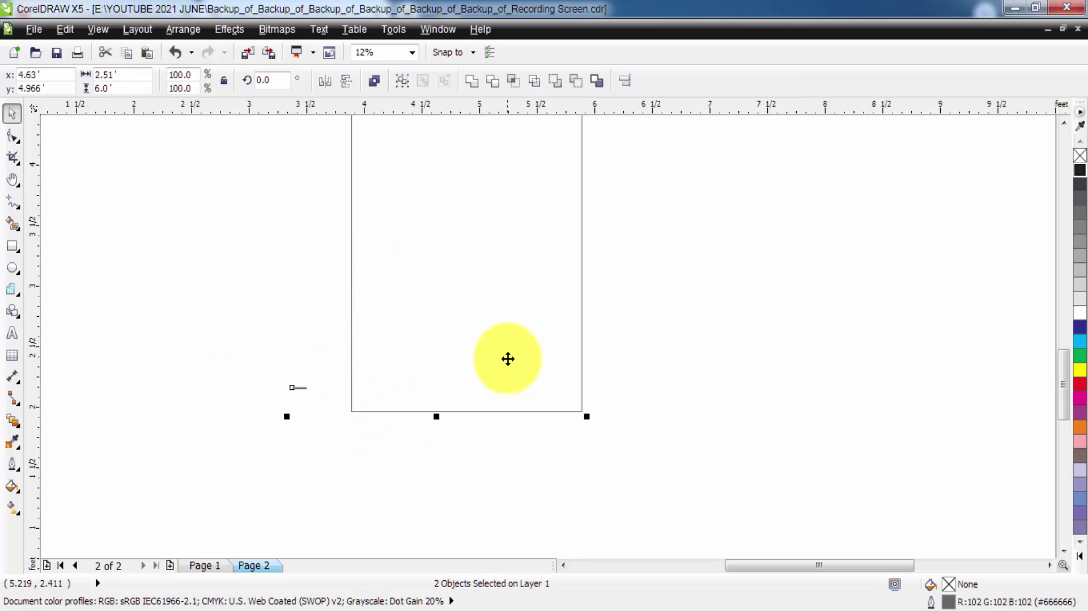
key(b)
click(503, 487)
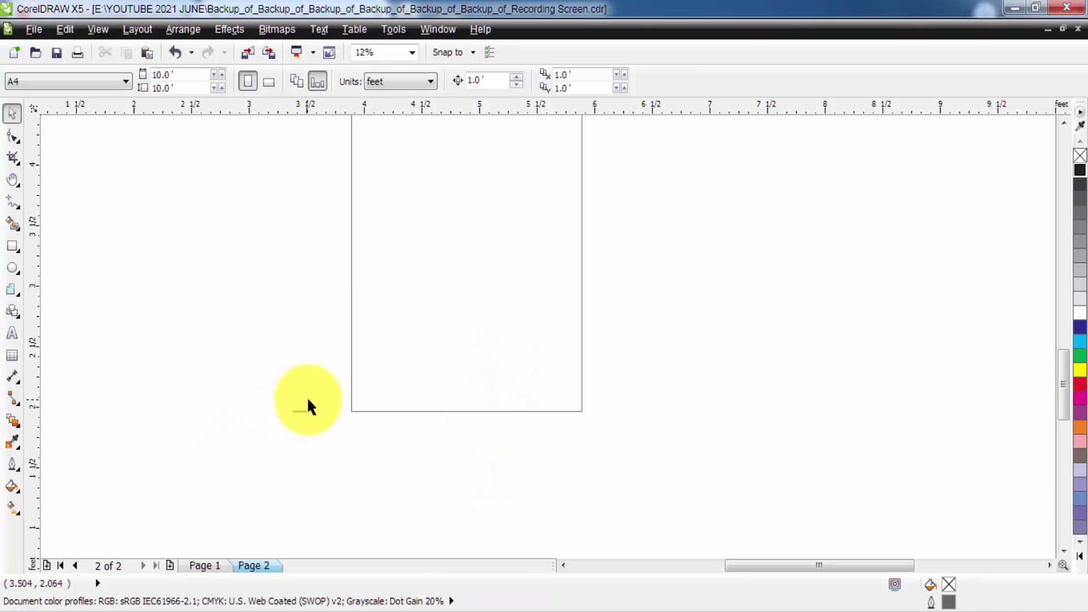
Move the short line about 0.26 ft right, closer to the rectangle's lower-left corner.
scroll(308, 399, up, 1)
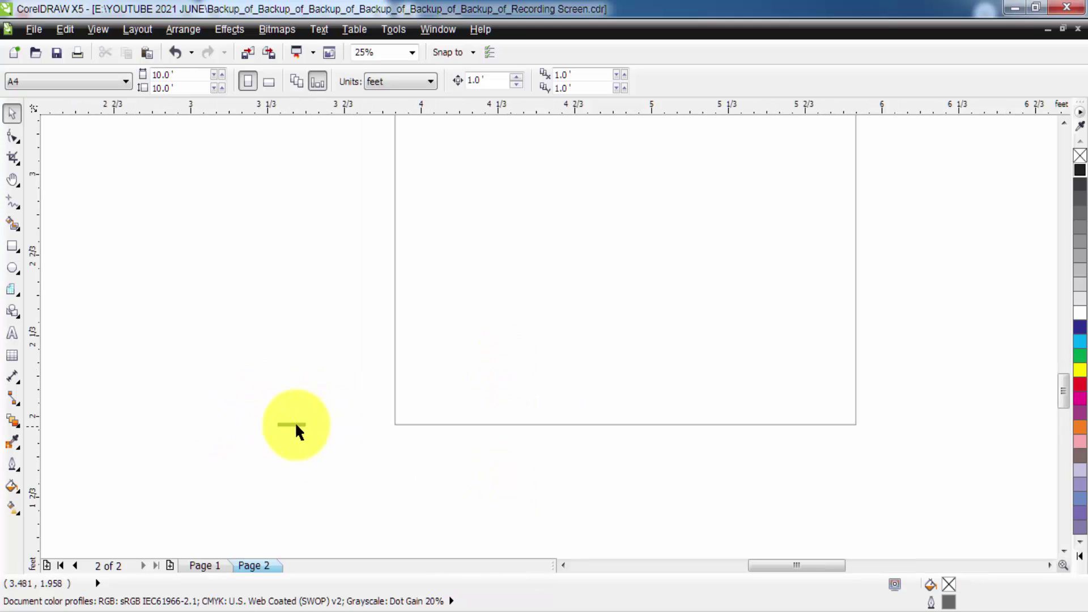
drag(296, 425, 355, 425)
click(306, 385)
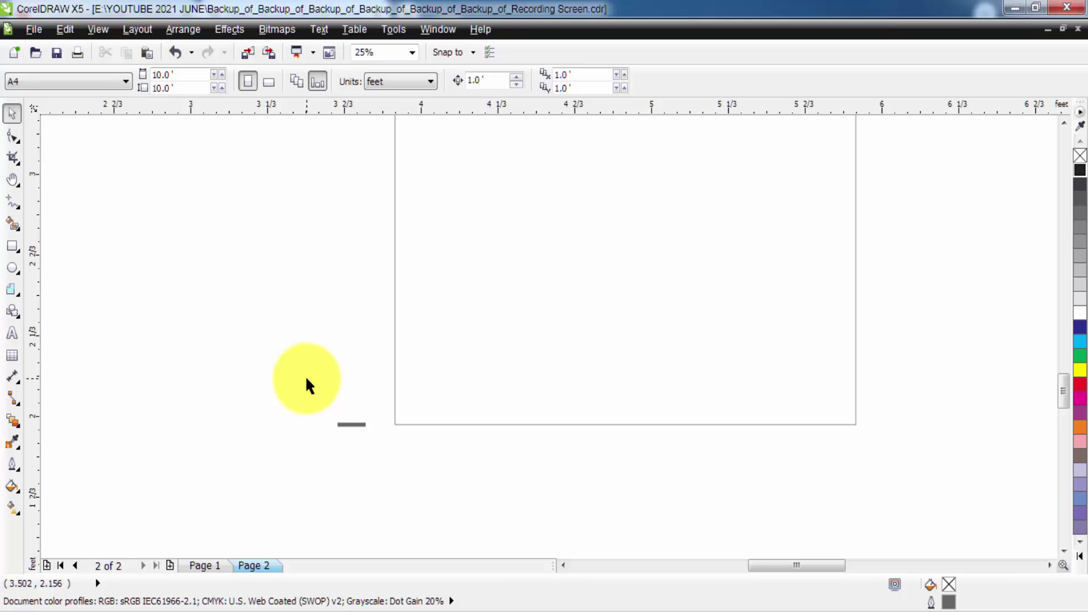
Set the nudge distance to 1 ft and the horizontal duplicate distance to 0 ft.
key(h)
scroll(415, 377, down, 1)
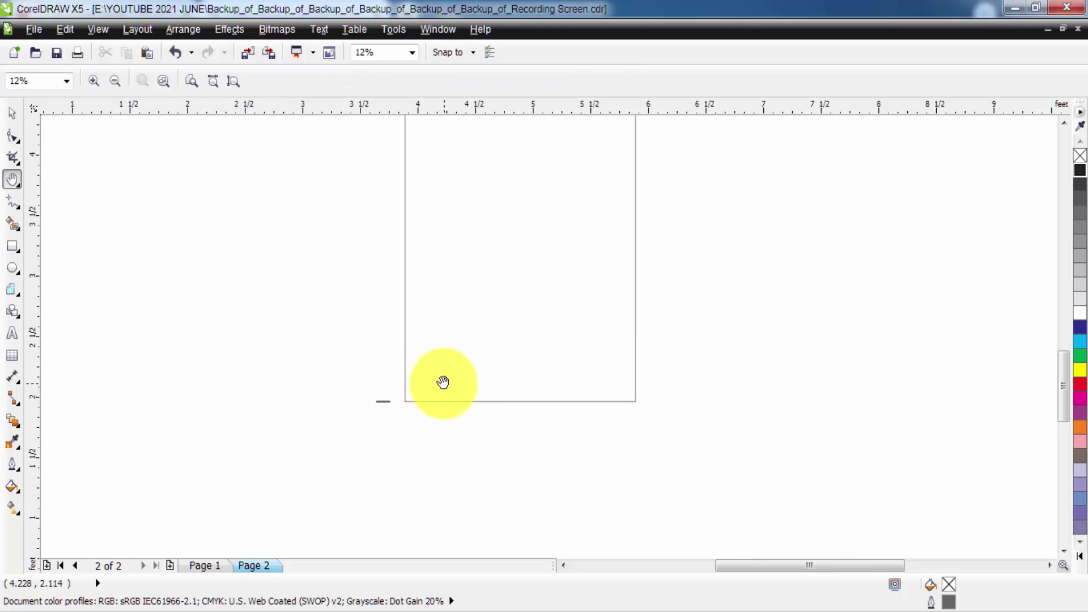
drag(462, 308, 447, 379)
drag(425, 321, 419, 362)
key(space)
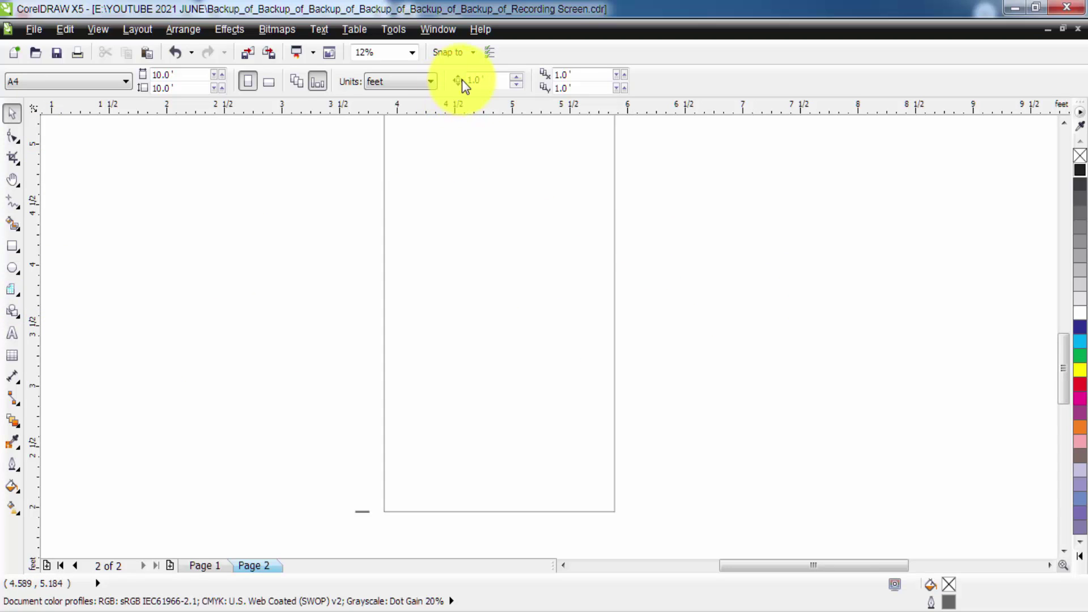
click(492, 81)
text(00.1)
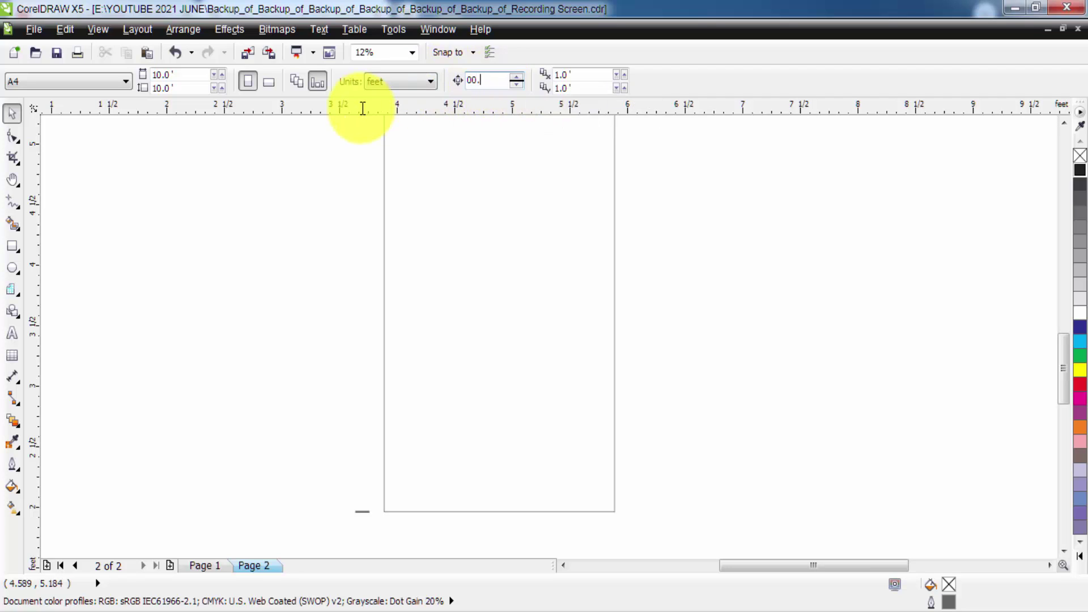
double_click(498, 86)
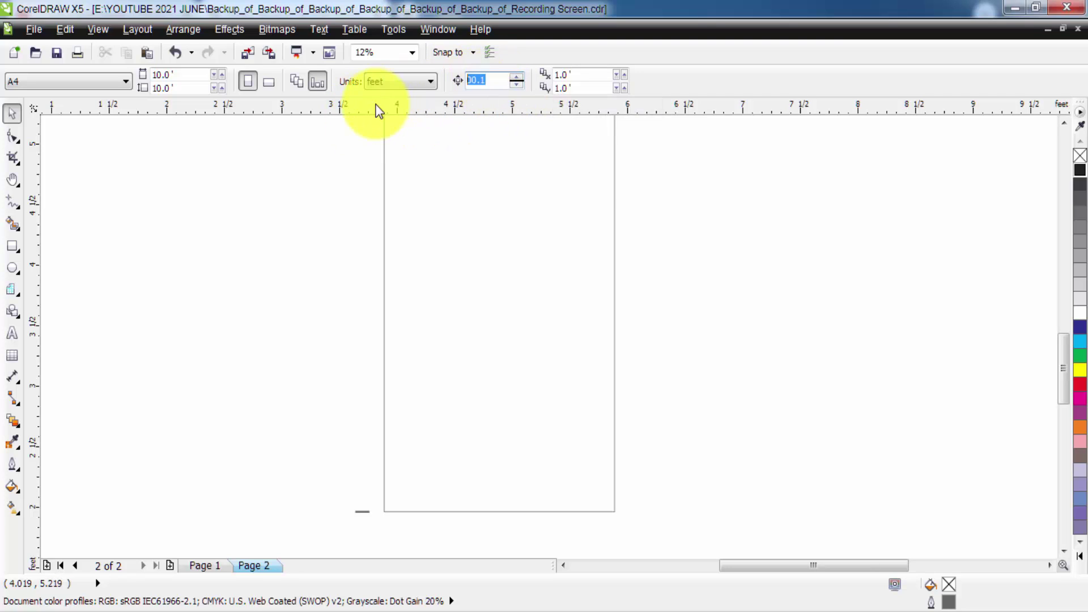
text(1)
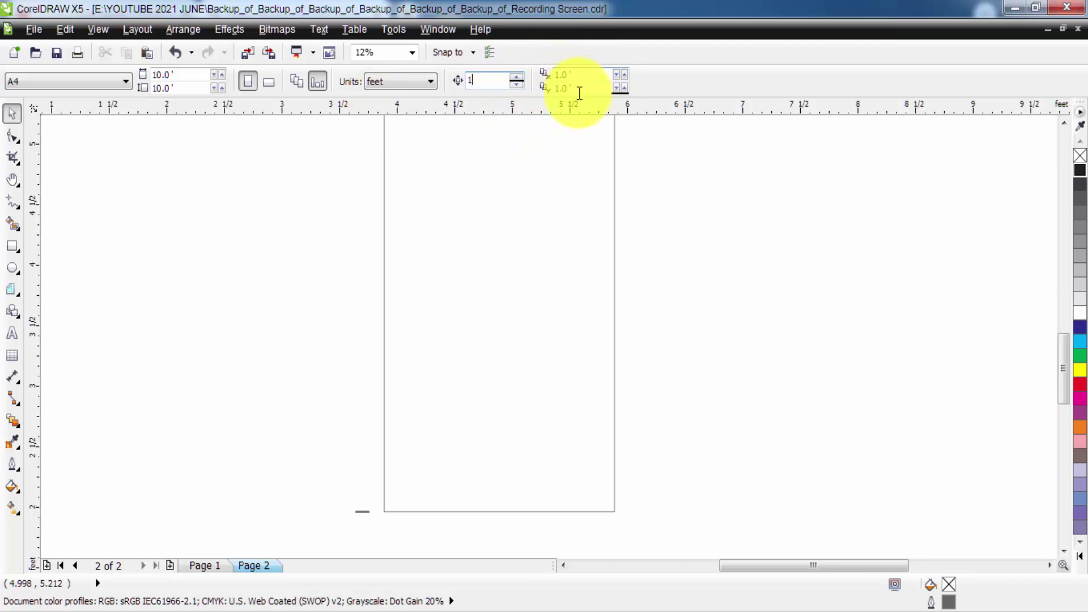
double_click(586, 75)
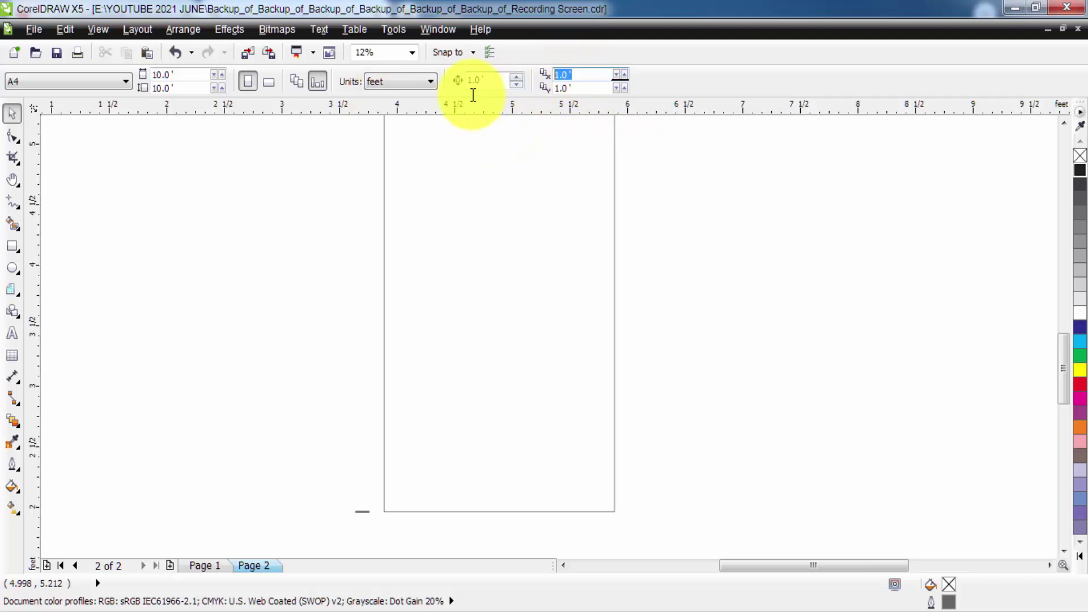
key(Return)
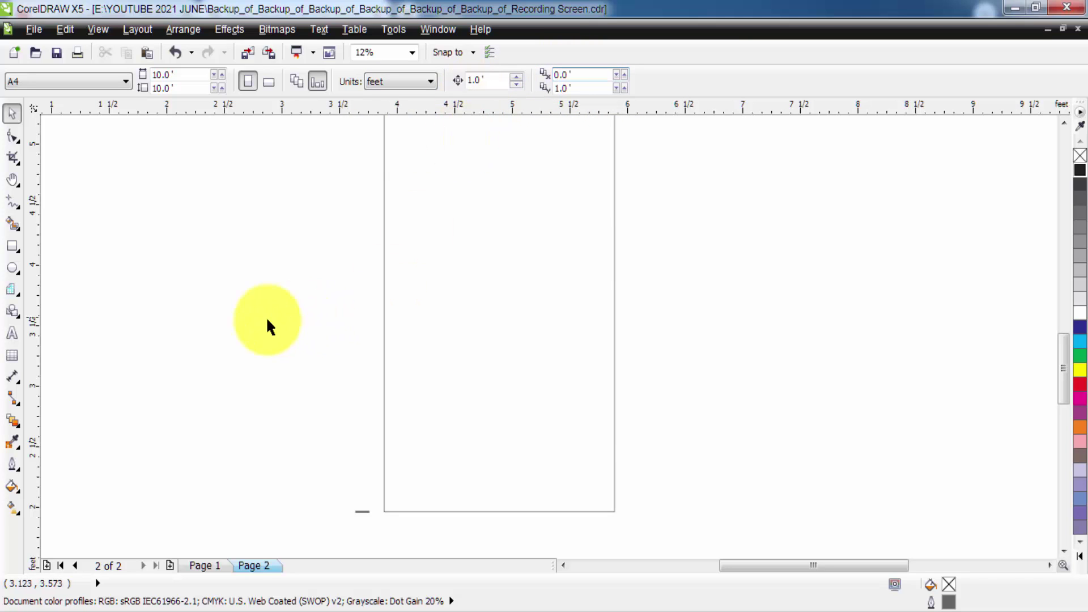
Duplicate the short line five times upward at 1 ft intervals along the rectangle's left side.
click(362, 511)
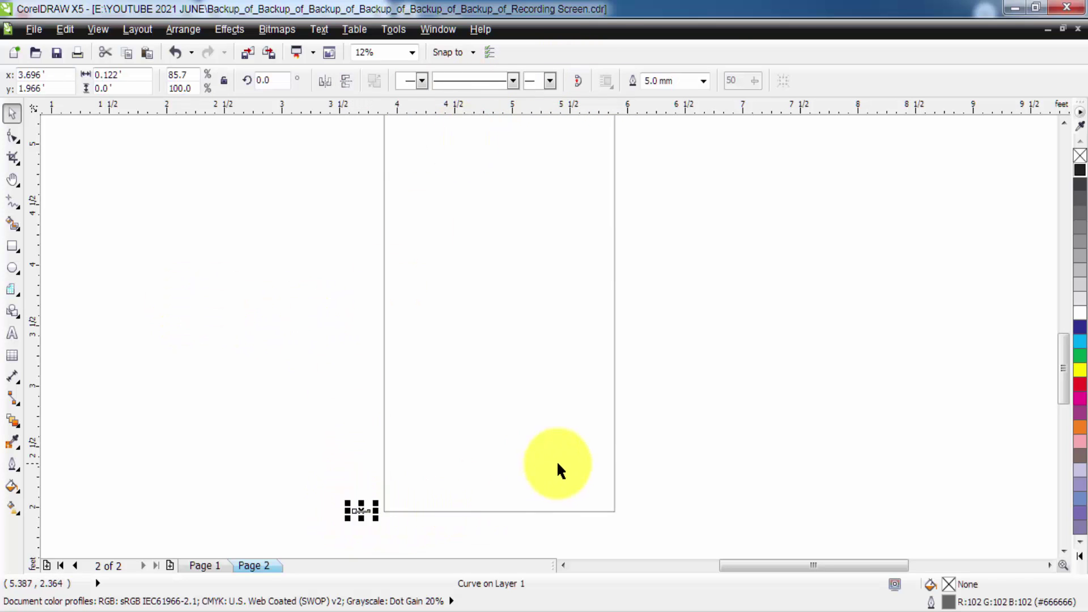
key(ctrl+d)
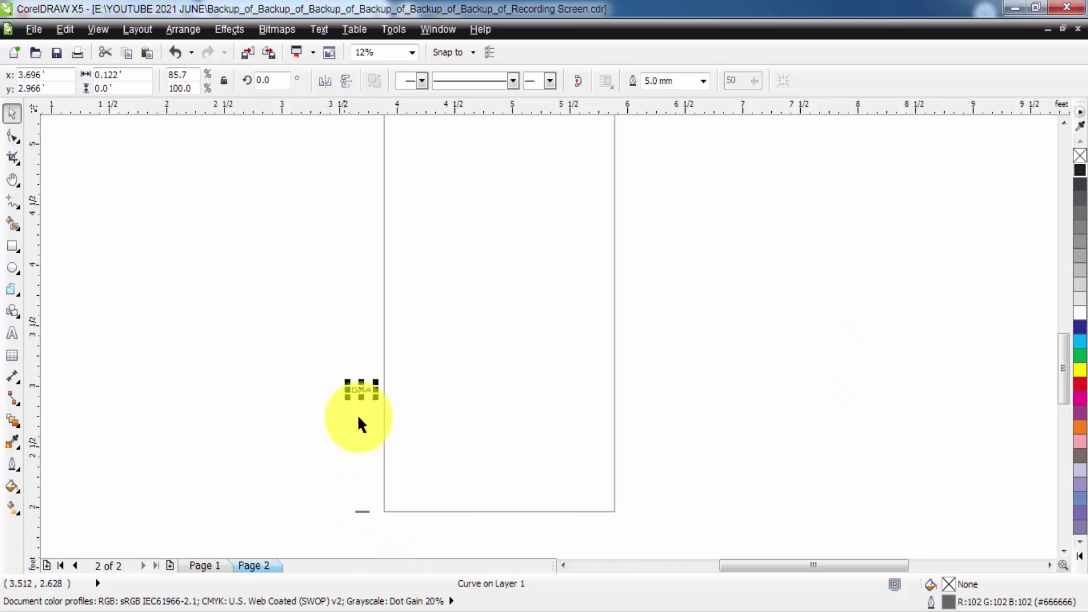
key(ctrl+d)
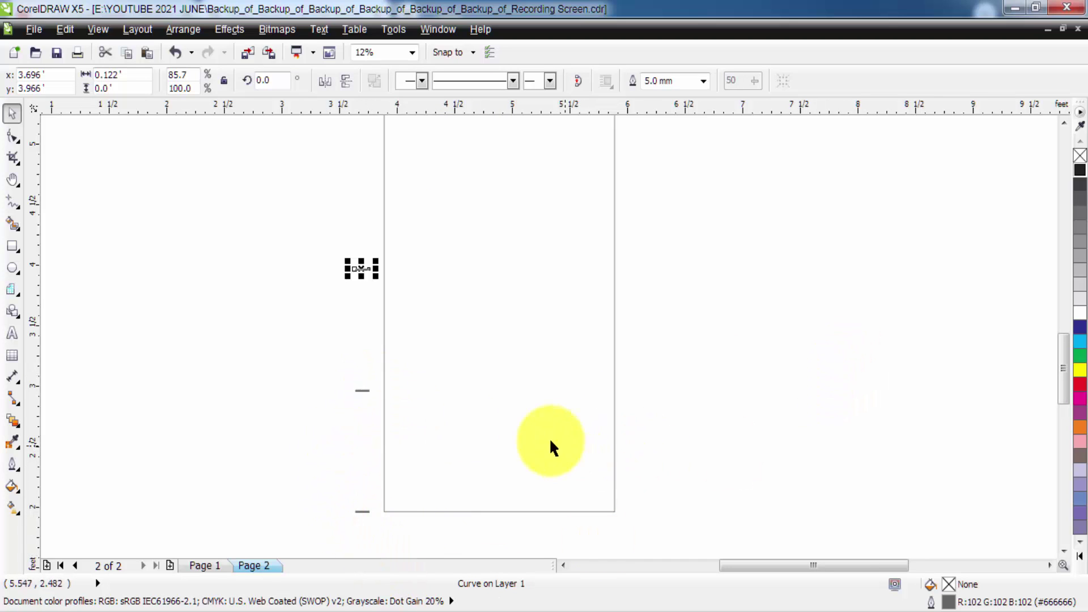
scroll(533, 420, down, 3)
scroll(519, 400, up, 1)
key(ctrl+d)
key(ctrl+d)
key(ctrl+d)
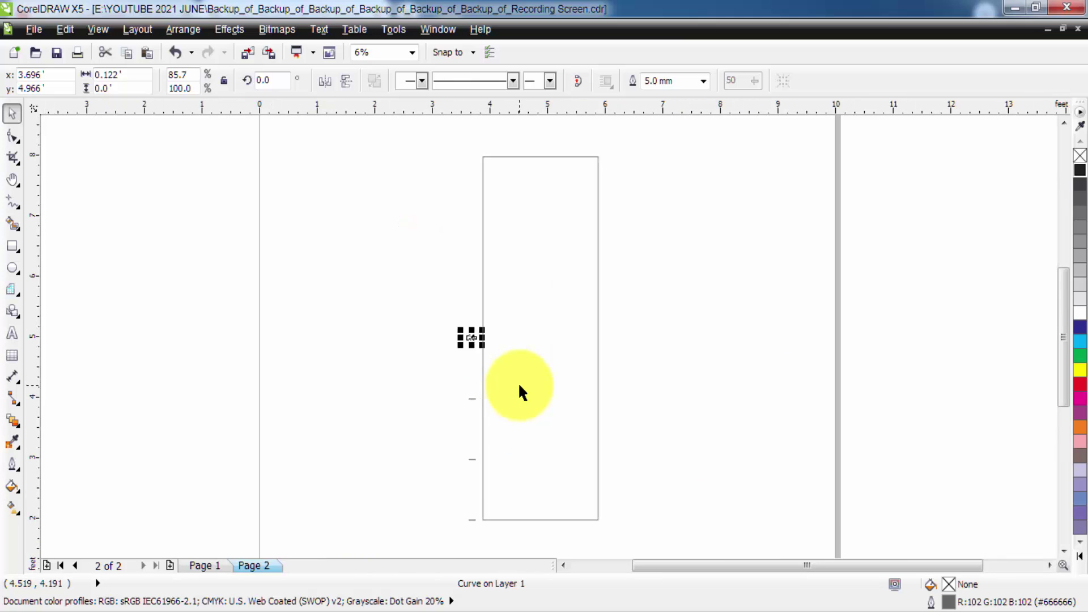
click(640, 424)
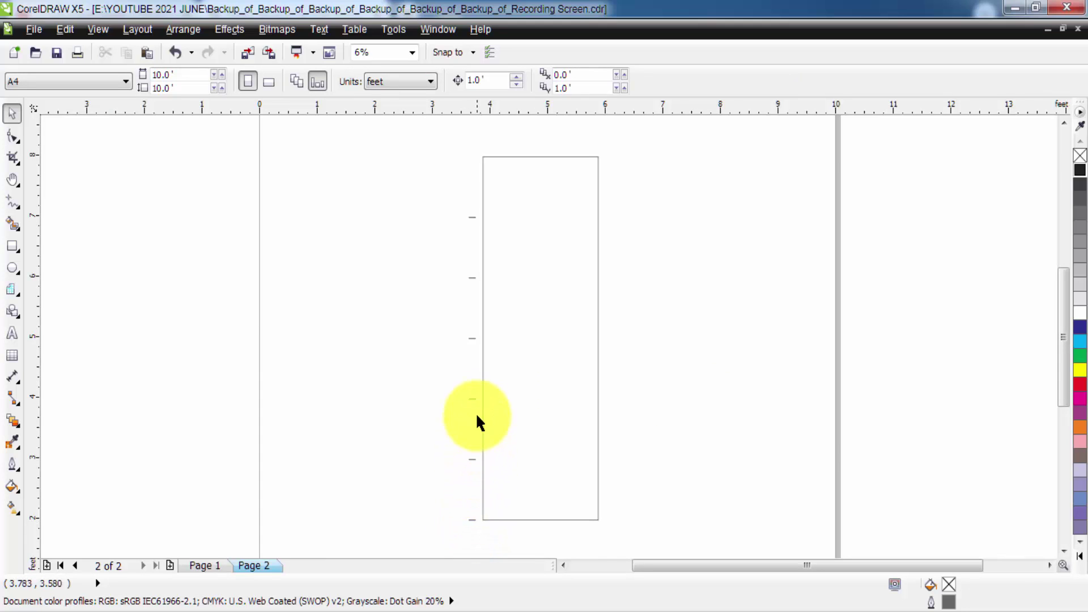
Colour the outlines of all six short lines red and lengthen them leftward to about 0.24 ft.
drag(430, 199, 522, 545)
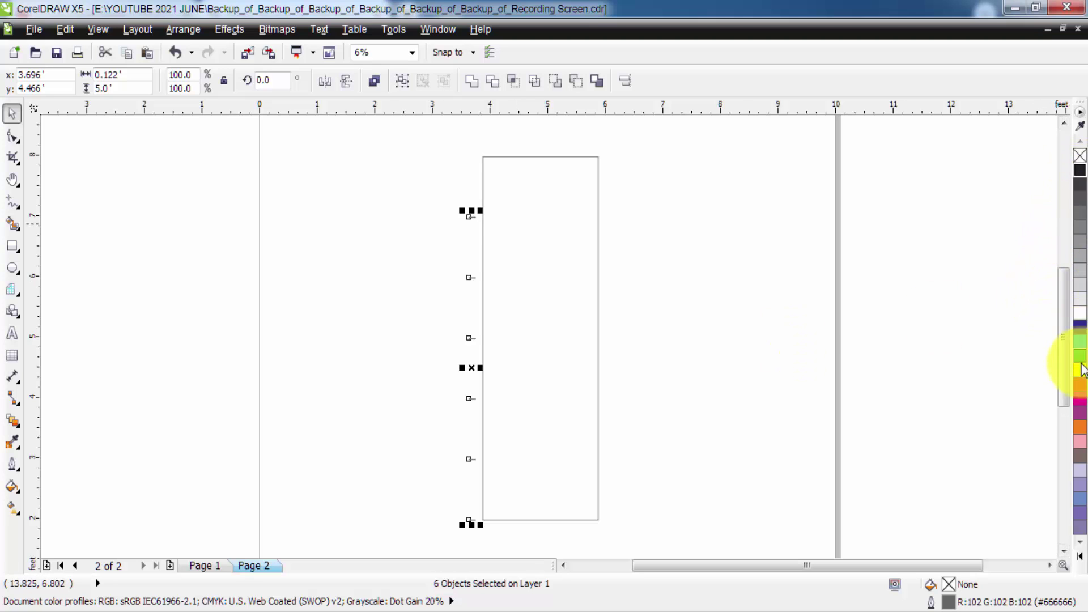
right_click(1081, 384)
scroll(460, 380, up, 4)
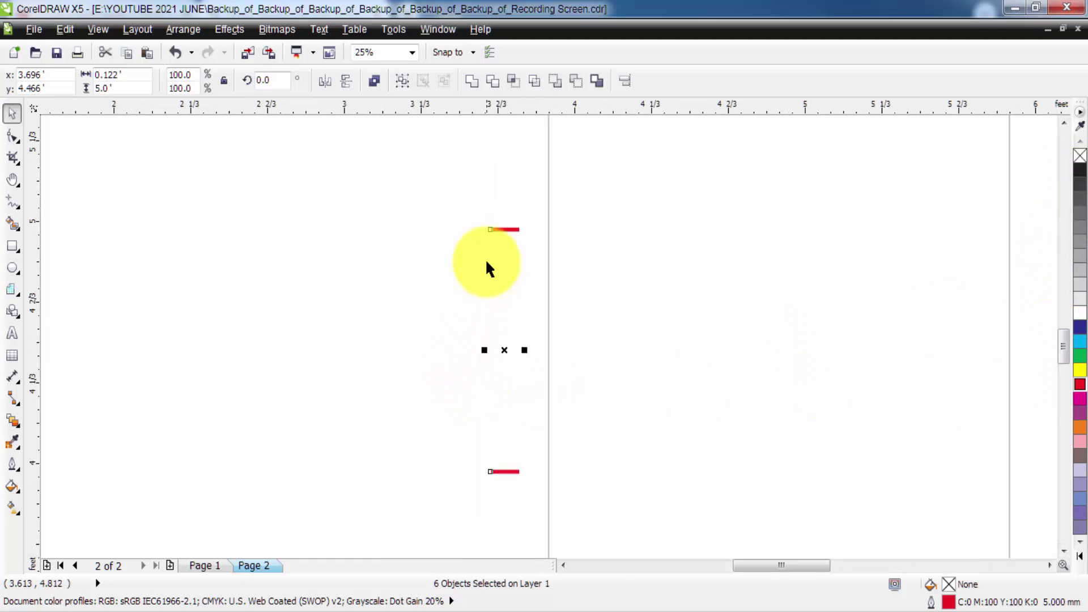
drag(486, 350, 460, 352)
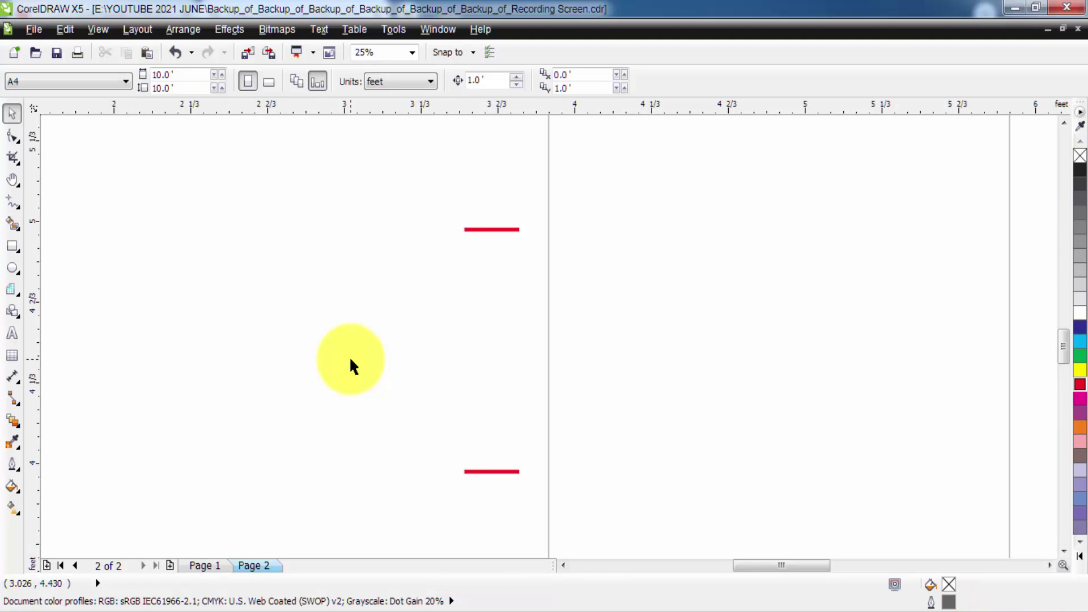
Review the foot marks and read the notes on feet, inch and half-inch counts.
key(h)
scroll(505, 310, down, 2)
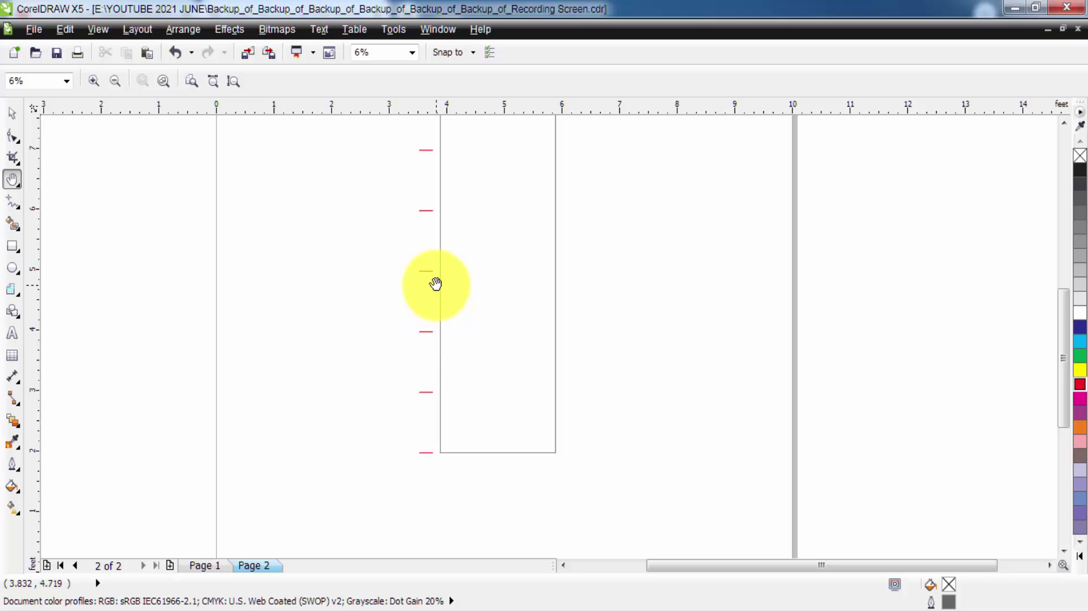
scroll(360, 376, up, 3)
scroll(247, 303, up, 2)
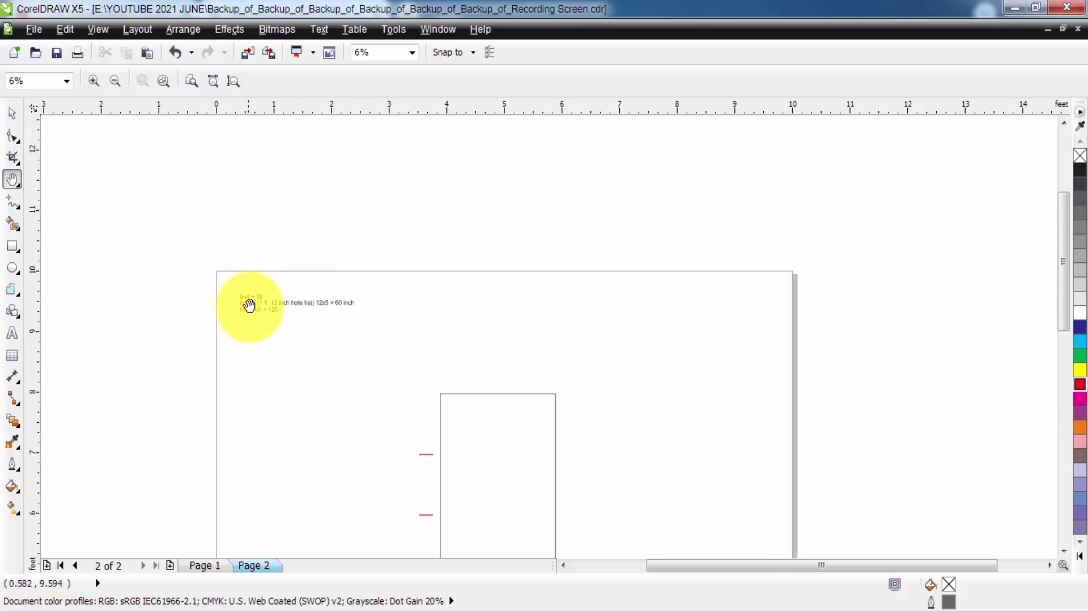
scroll(255, 309, up, 4)
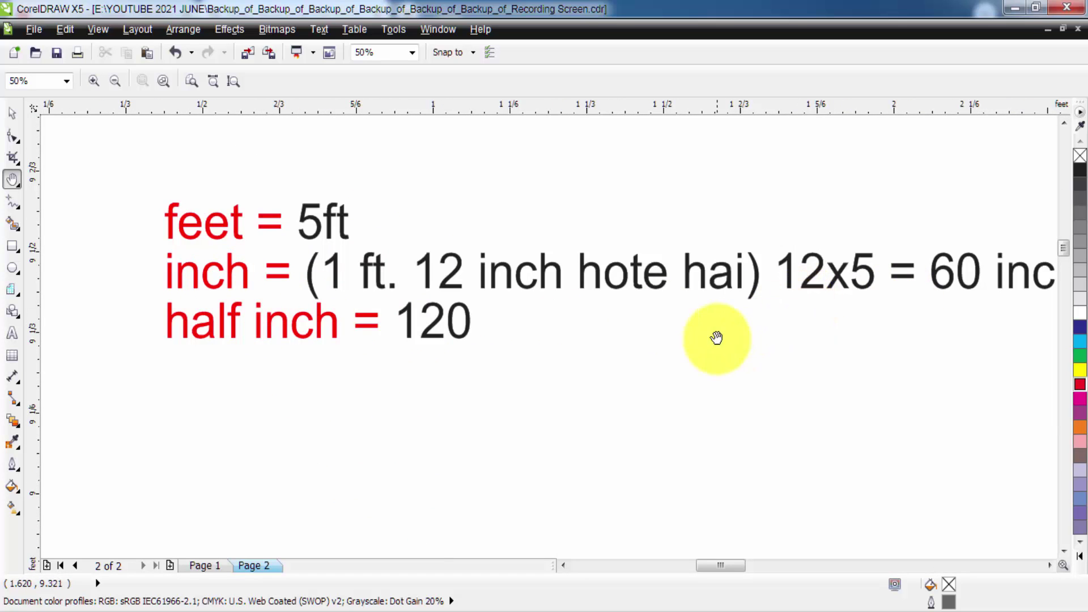
drag(824, 324, 557, 334)
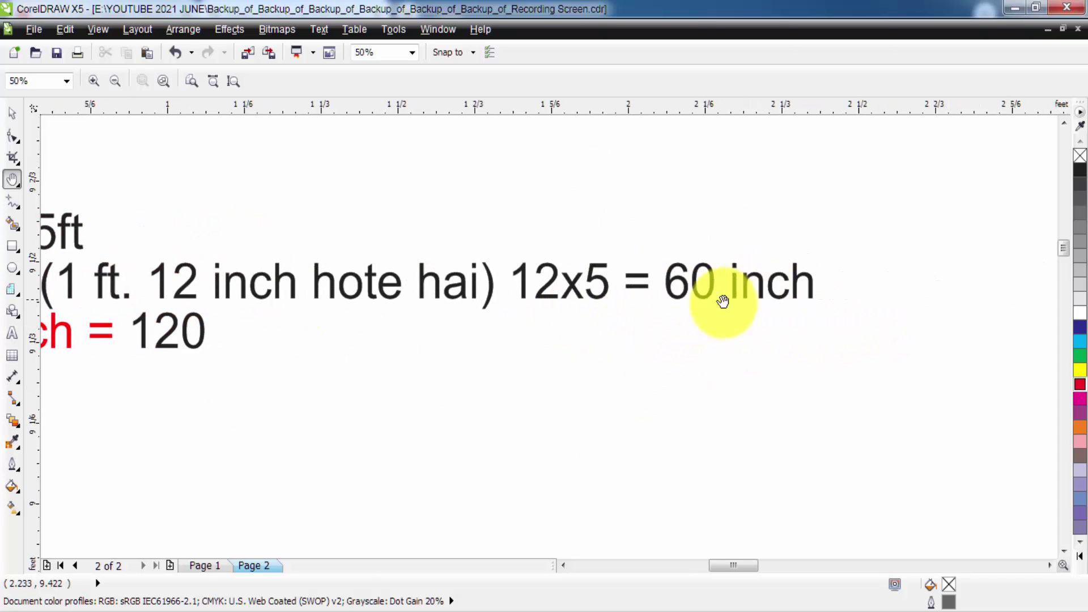
scroll(660, 341, down, 3)
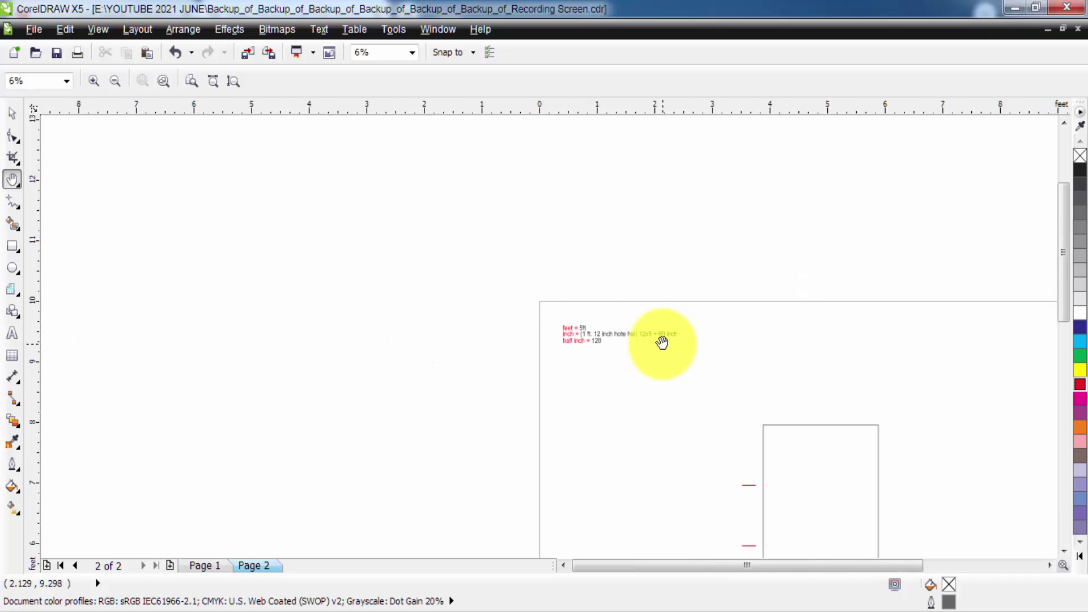
Try placing a copy of the lowest red line directly to its left, and undo it.
drag(688, 459, 558, 202)
drag(574, 527, 522, 415)
scroll(569, 420, up, 3)
key(space)
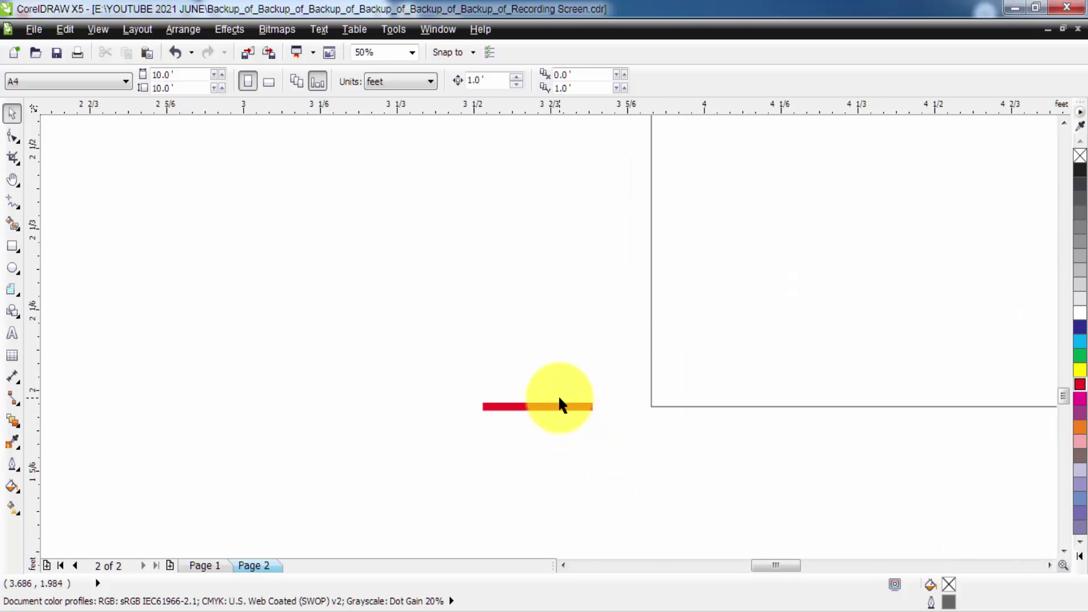
click(558, 408)
drag(554, 406, 431, 430)
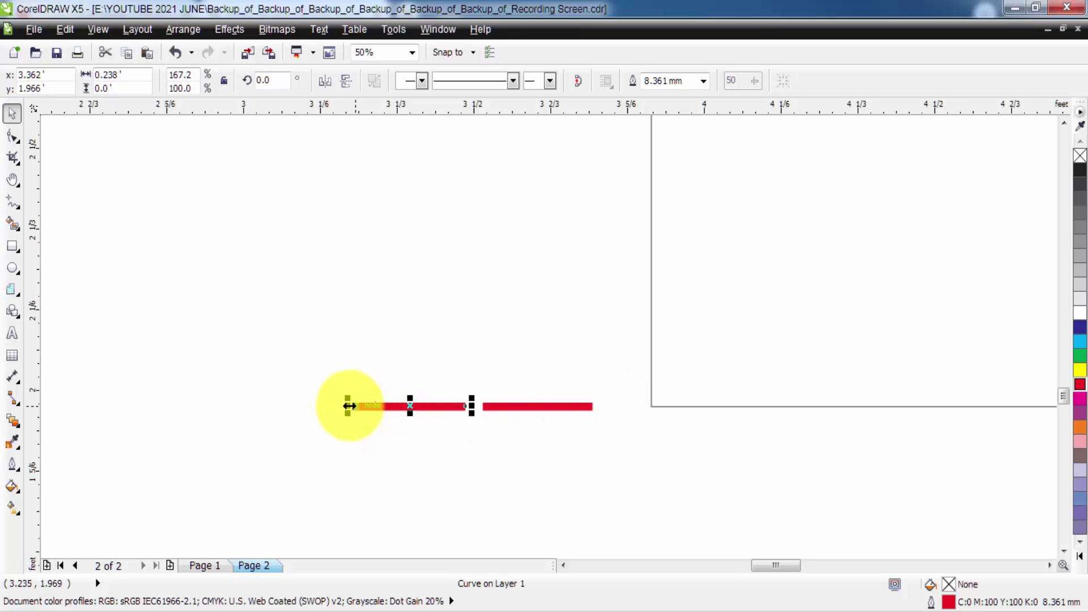
key(ctrl+z)
Move all six red foot marks about 0.49 ft left, away from the rectangle.
scroll(457, 410, down, 5)
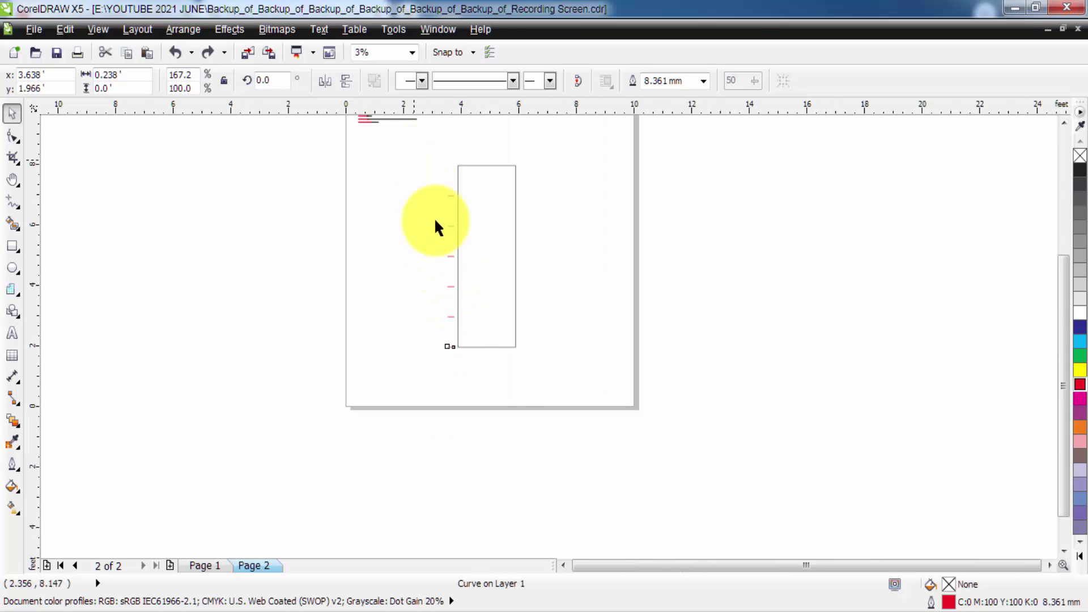
drag(437, 227, 464, 308)
scroll(447, 272, up, 3)
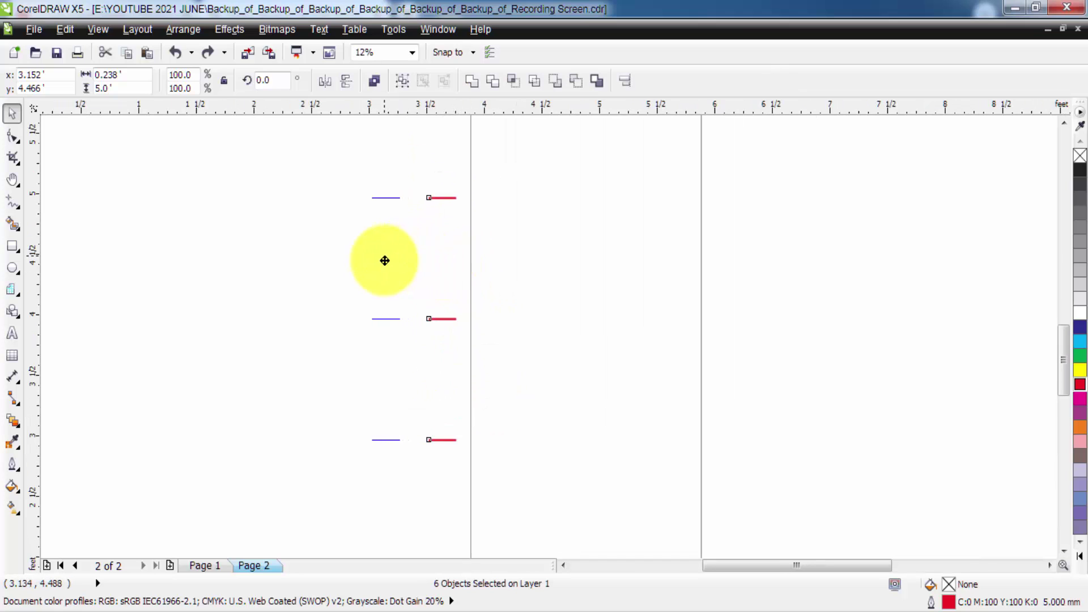
drag(385, 261, 385, 261)
click(443, 407)
scroll(447, 417, down, 2)
key(z)
drag(399, 425, 508, 505)
key(space)
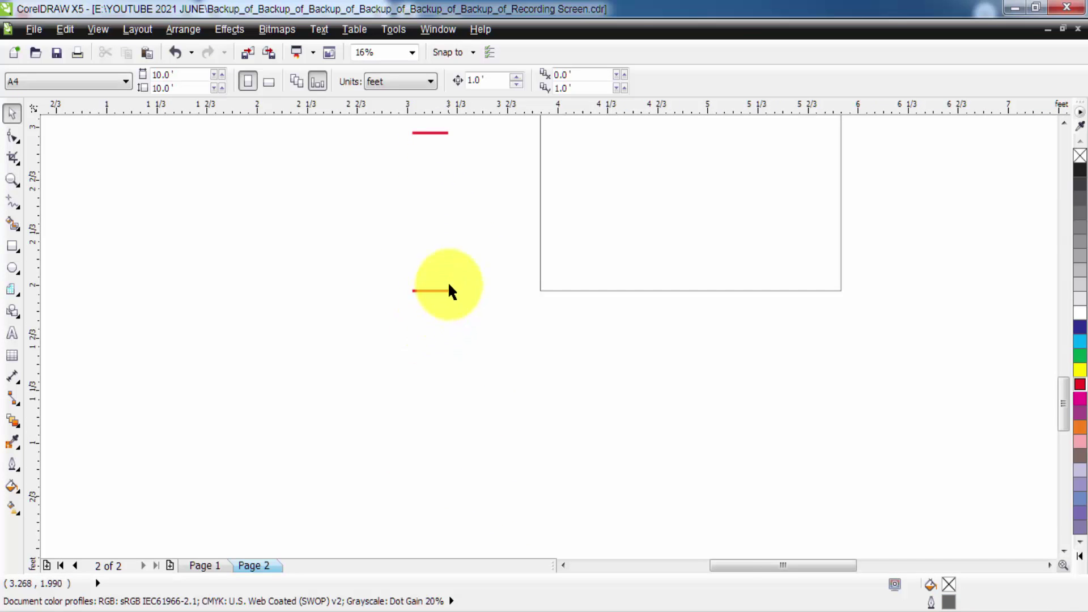
Place a copy of the lowest red foot mark to its right, shorten it to about 0.19 ft and colour its outline black.
scroll(449, 288, up, 4)
drag(389, 329, 550, 349)
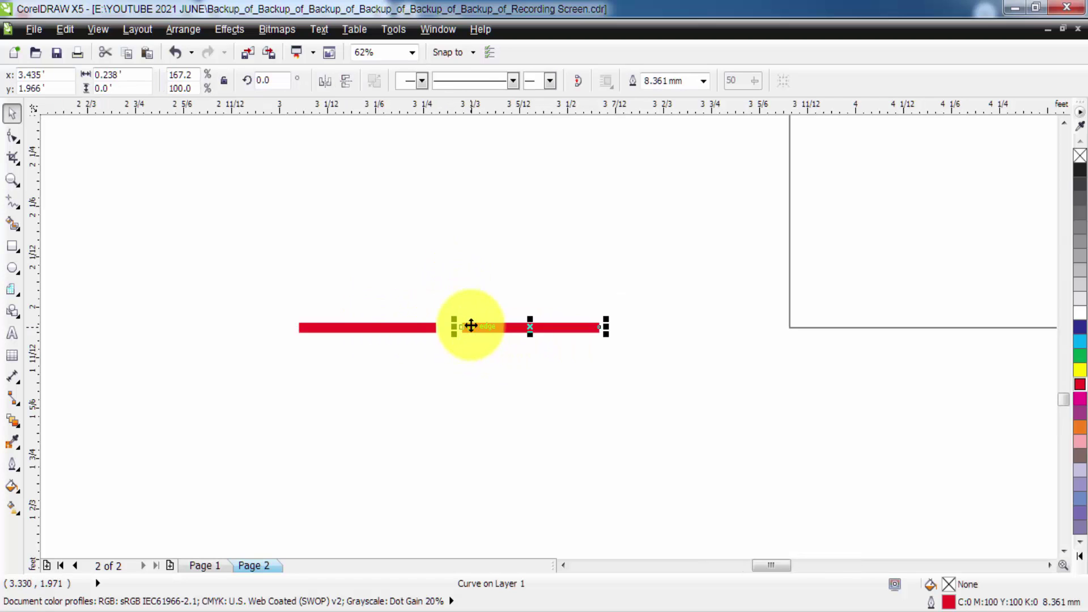
drag(454, 326, 483, 332)
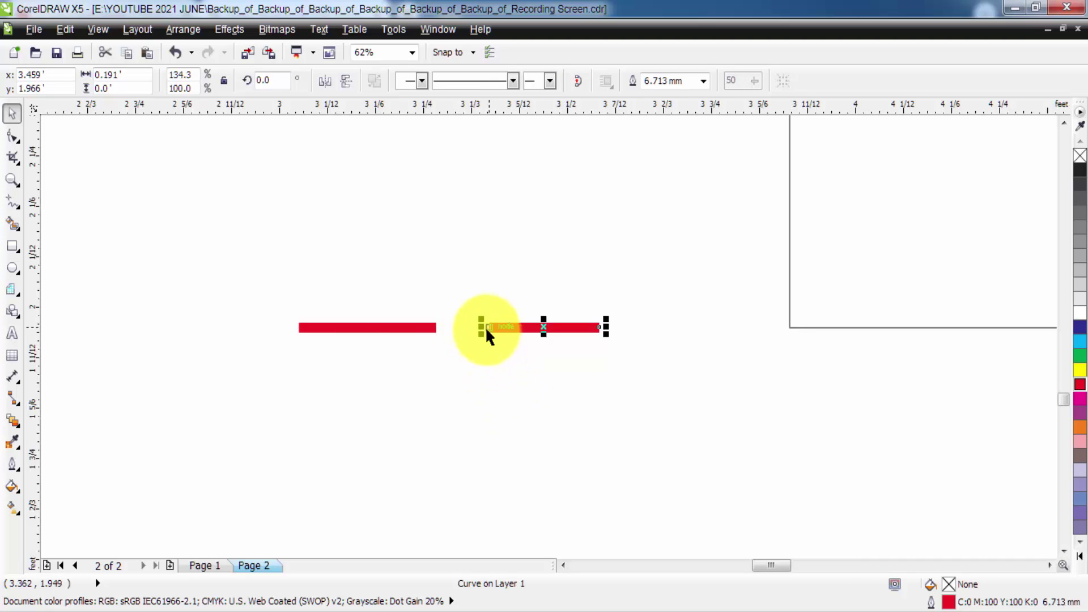
right_click(1080, 170)
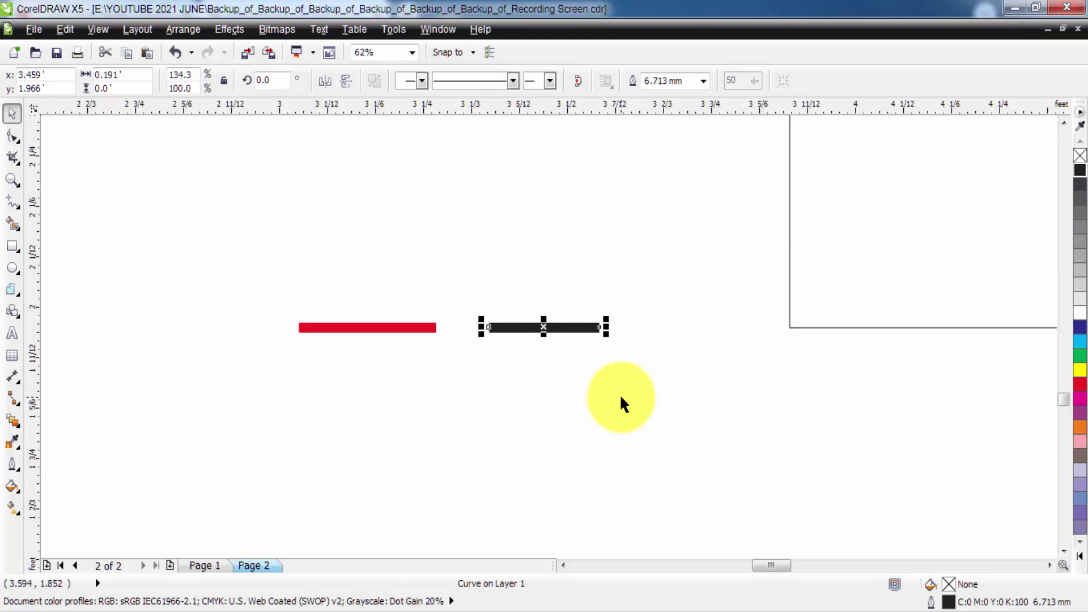
click(628, 436)
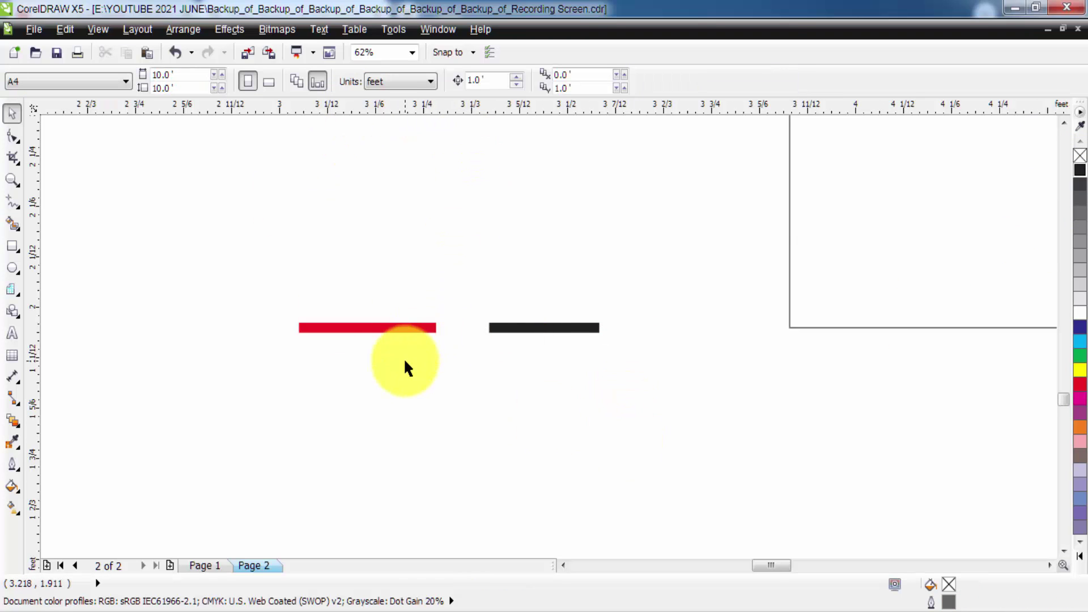
Switch the drawing units to inches and set the nudge distance to 1 inch.
click(495, 76)
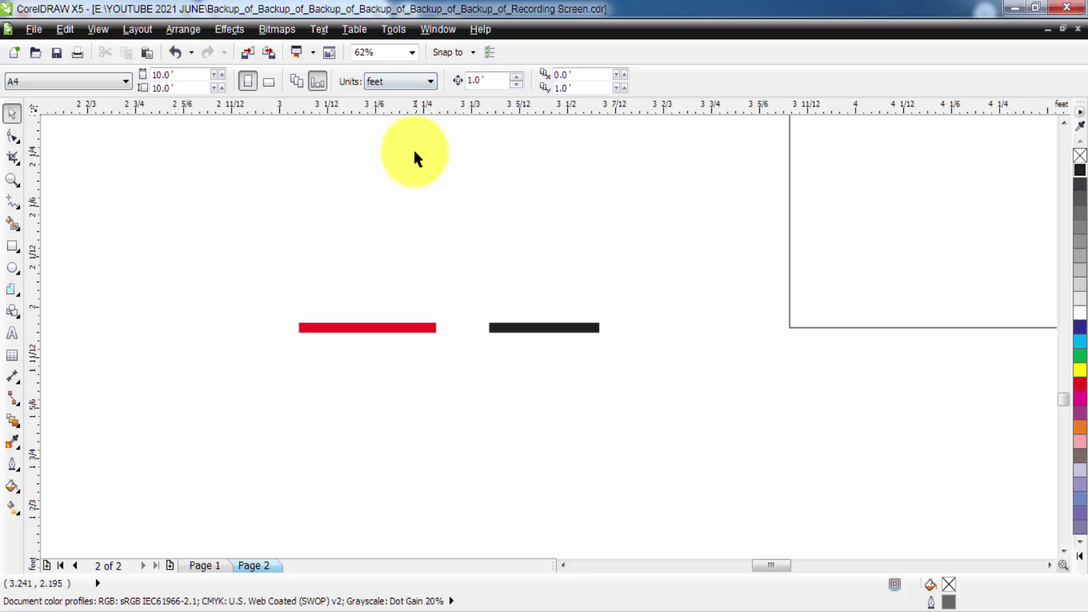
click(382, 84)
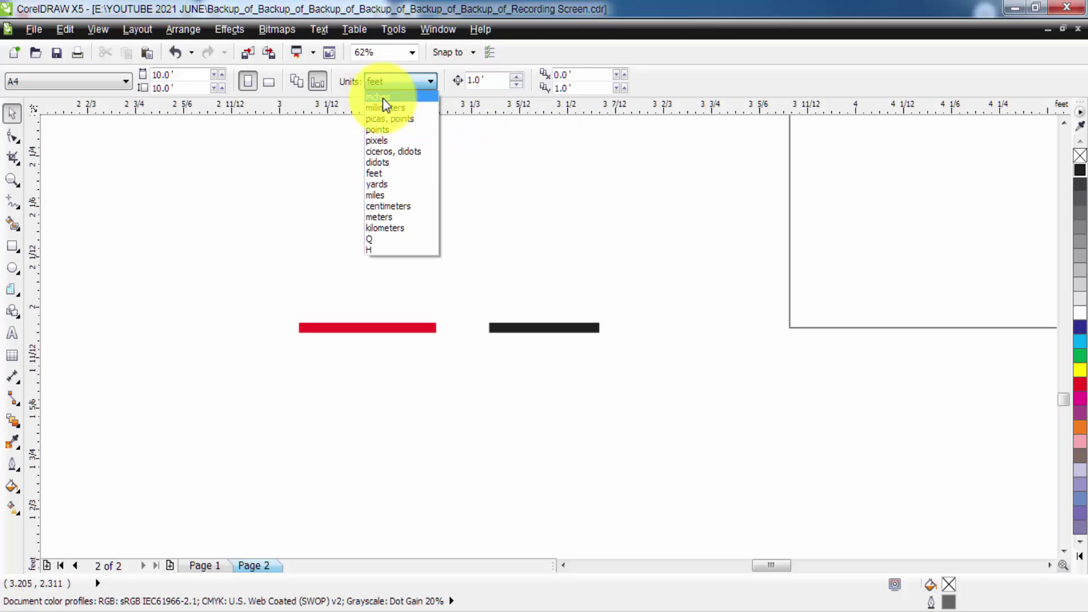
click(382, 98)
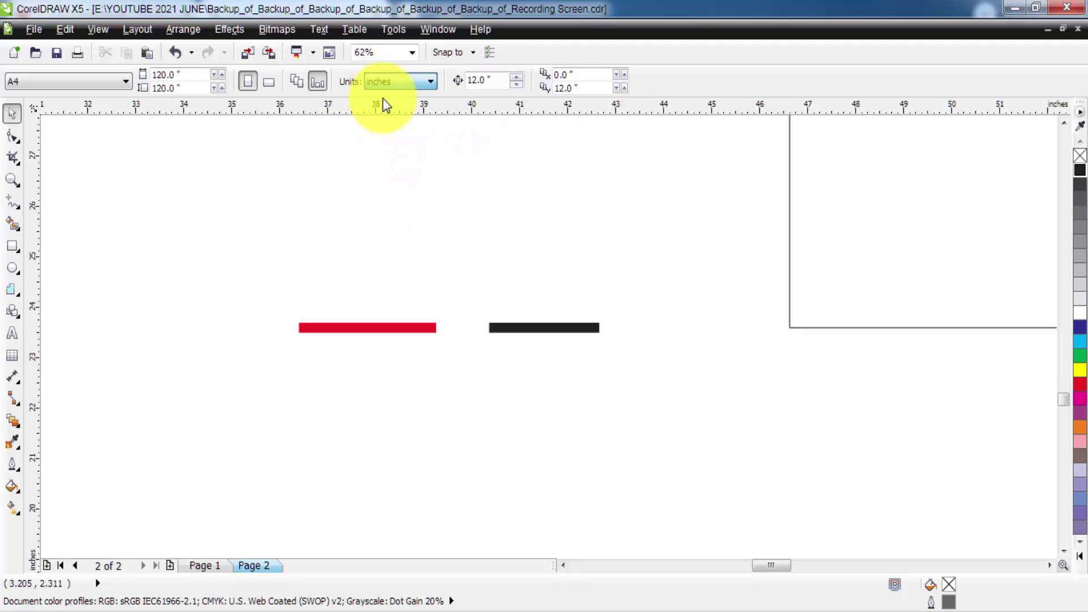
click(497, 79)
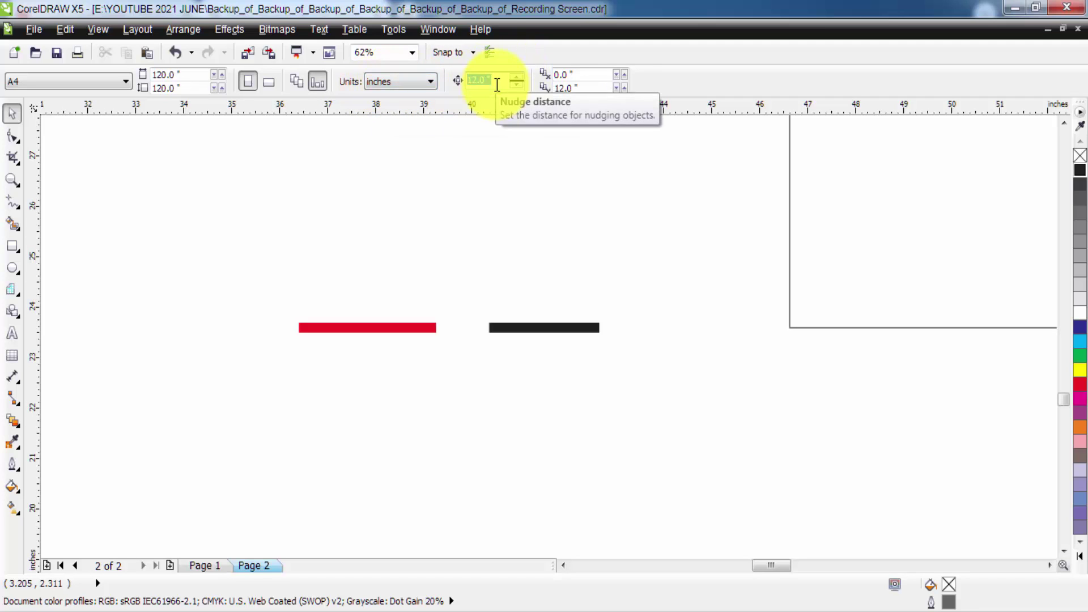
text(1)
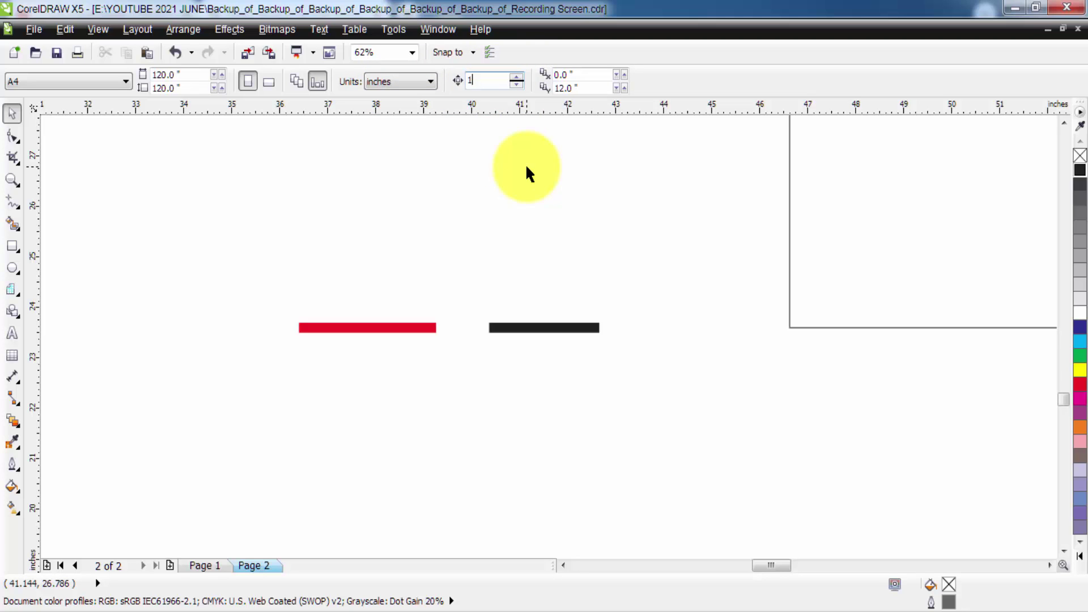
key(Return)
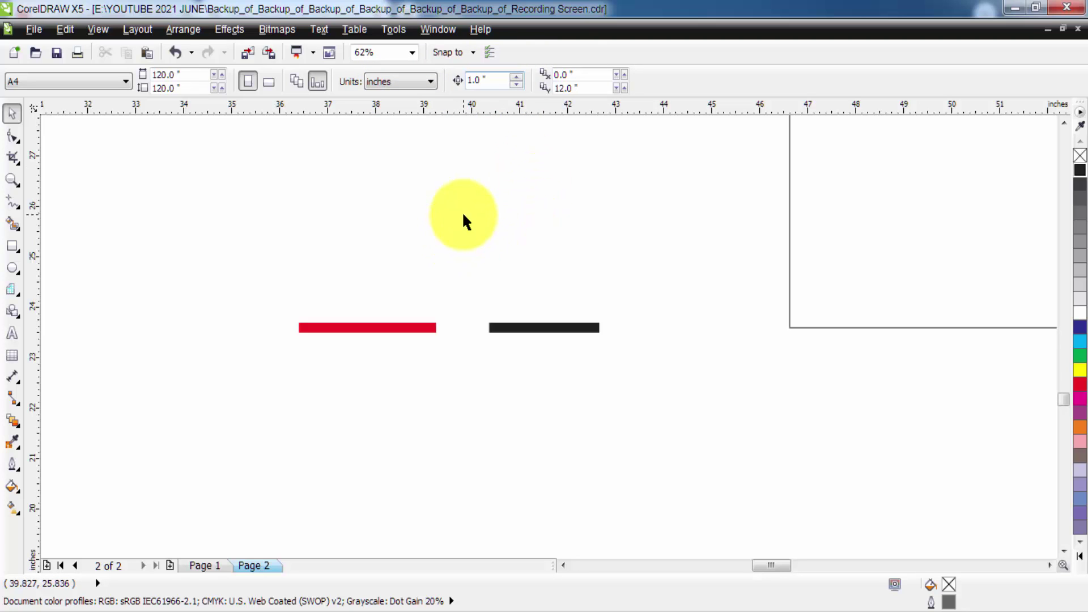
Set the vertical duplicate distance to 1 inch.
double_click(602, 89)
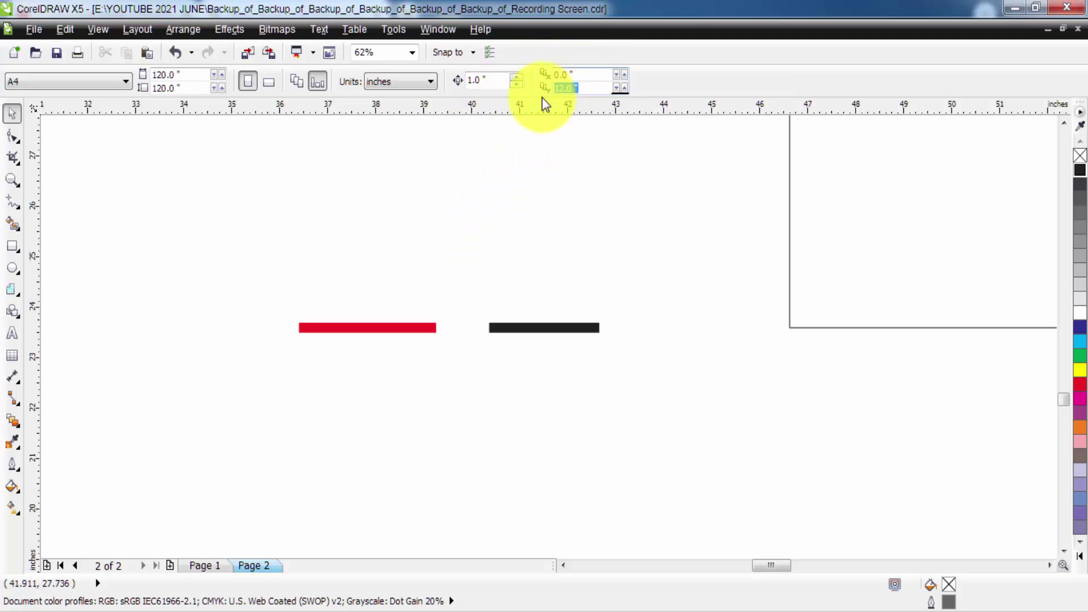
text(1)
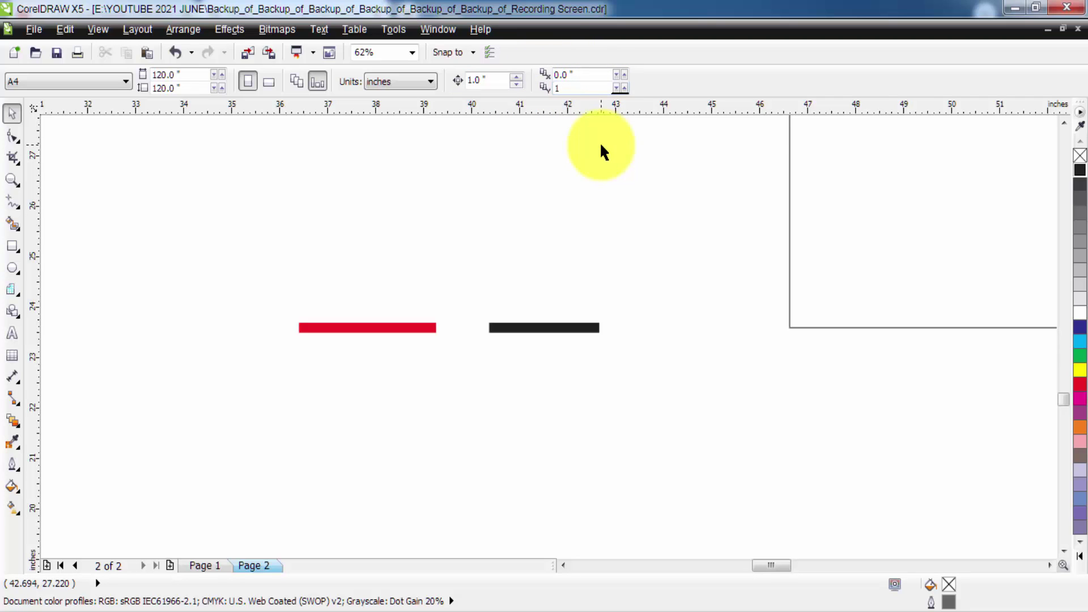
key(Return)
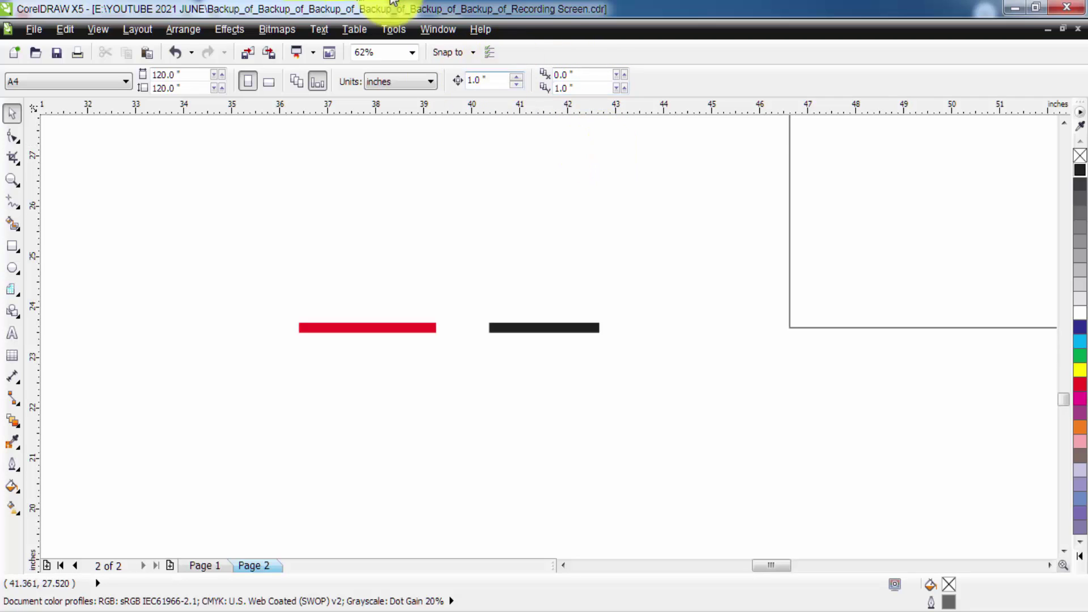
Duplicate the black inch mark upward at 1-inch intervals until the column reaches the topmost red foot mark, removing the extra copies above it.
key(h)
scroll(473, 213, down, 1)
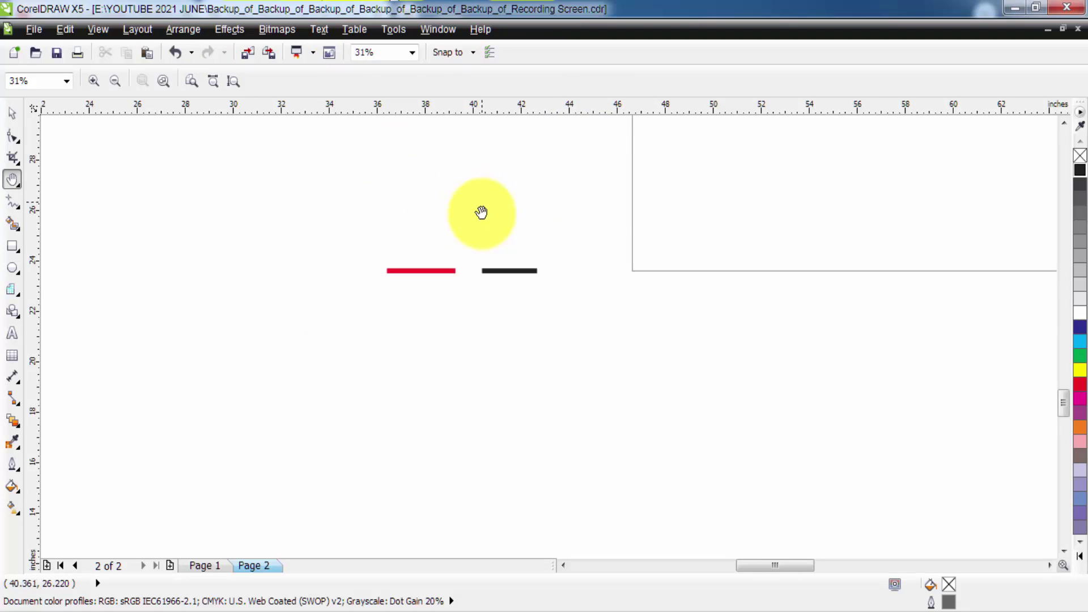
drag(481, 213, 450, 377)
drag(431, 267, 376, 288)
key(space)
click(430, 455)
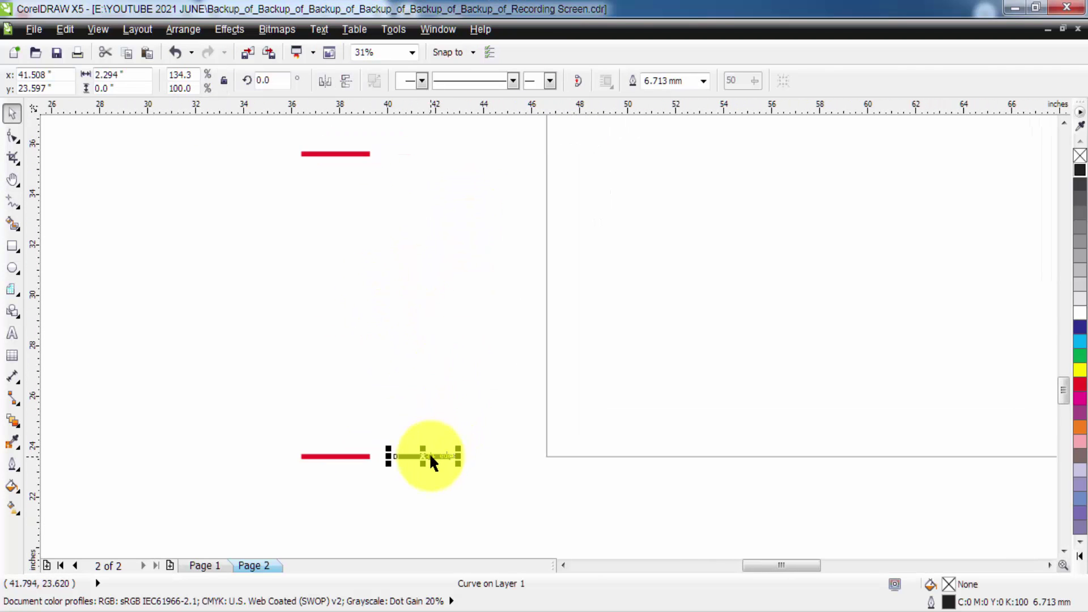
key(ctrl+d)
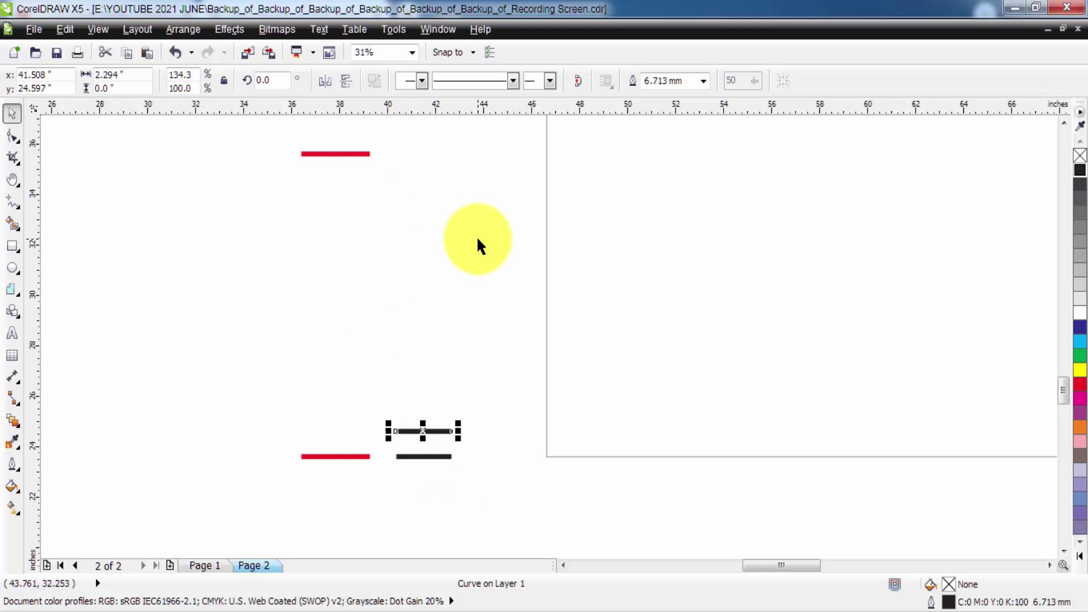
key(ctrl+d)
key(ctrl+d)
key(ctrl+d)
key(ctrl+d)
key(ctrl+d)
key(ctrl+d)
key(ctrl+d)
scroll(478, 242, down, 3)
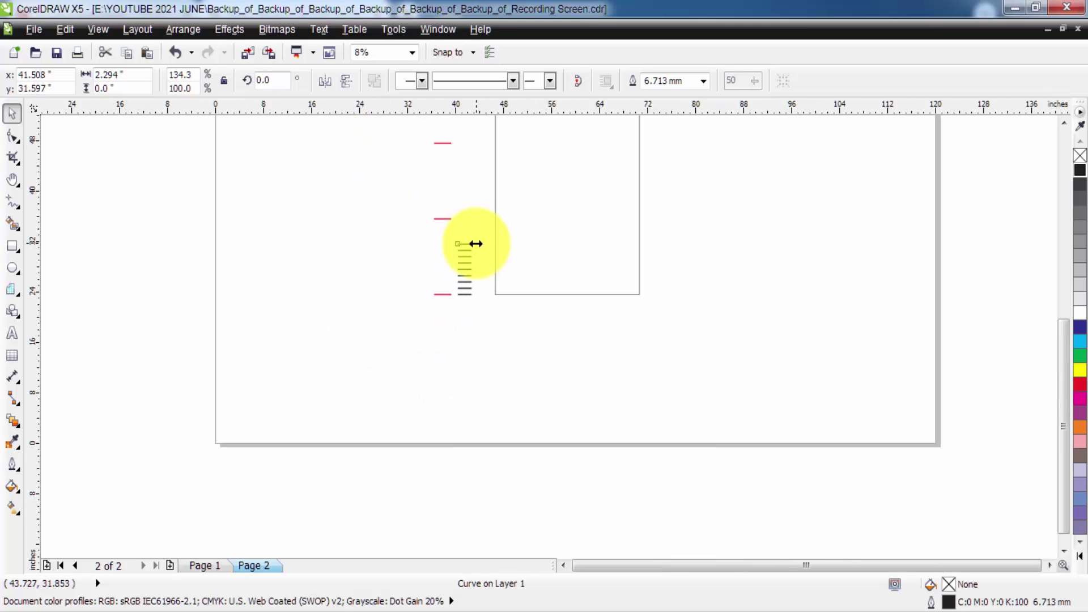
scroll(476, 243, down, 1)
key(h)
drag(534, 199, 467, 294)
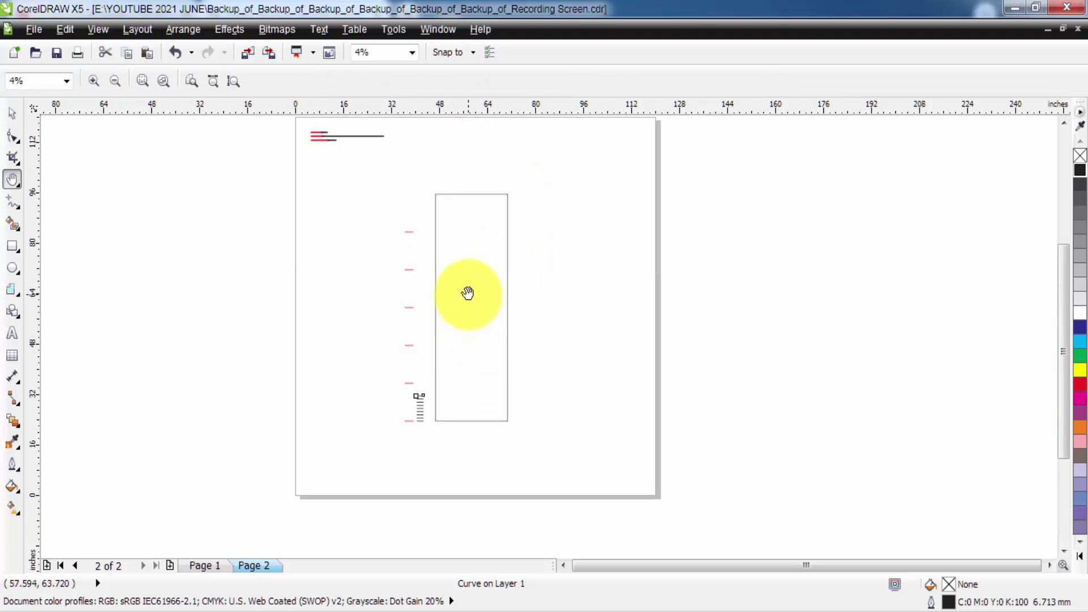
key(space)
key(ctrl+d)
key(ctrl+d)
key(ctrl+d)
key(ctrl+d)
key(ctrl+d)
key(ctrl+d)
key(ctrl+d)
key(ctrl+d)
key(ctrl+d)
key(ctrl+d)
key(ctrl+d)
key(ctrl+d)
key(ctrl+d)
key(ctrl+d)
key(ctrl+d)
key(ctrl+d)
key(ctrl+d)
key(ctrl+d)
key(ctrl+d)
key(ctrl+d)
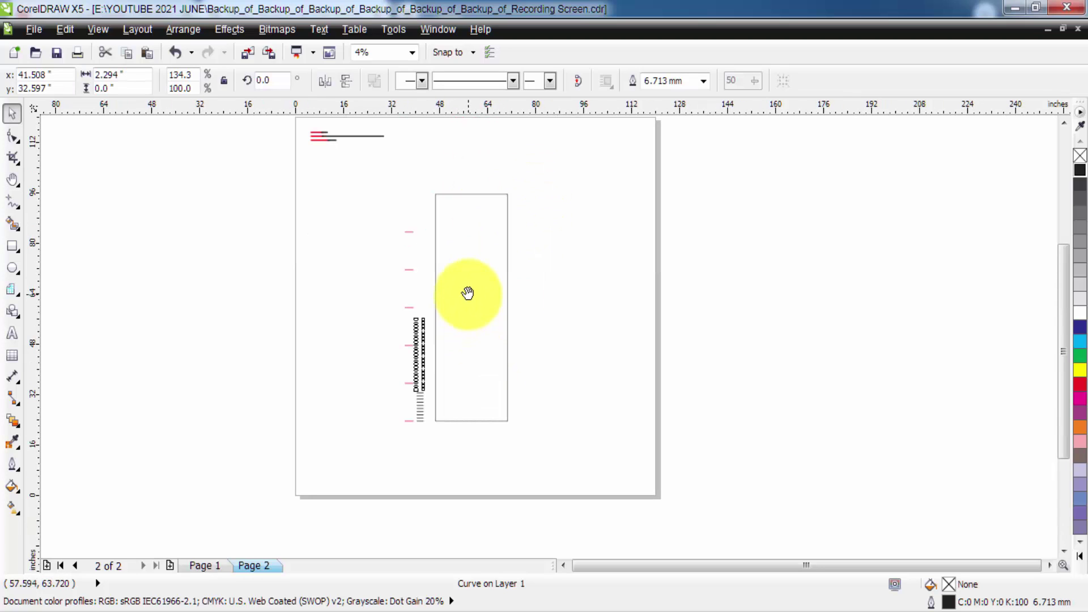
key(ctrl+d)
key(ctrl+d)
key(ctrl+d)
key(ctrl+d)
key(ctrl+d)
key(ctrl+d)
key(ctrl+d)
key(ctrl+d)
key(ctrl+d)
key(ctrl+d)
key(ctrl+d)
scroll(423, 223, up, 4)
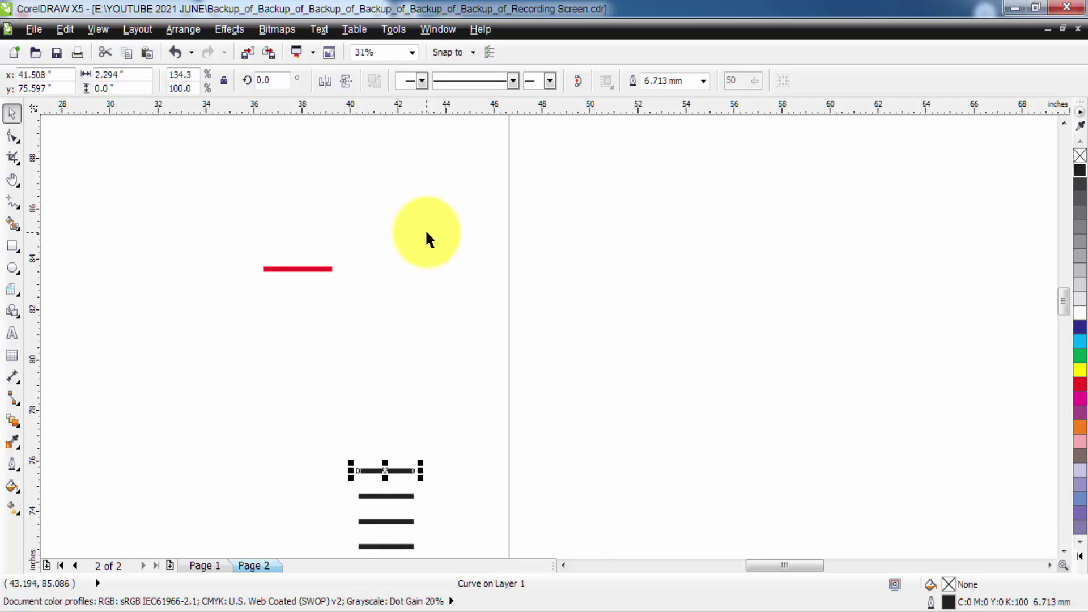
key(ctrl+d)
key(ctrl+d)
key(ctrl+d)
key(ctrl+d)
key(ctrl+d)
key(ctrl+d)
key(ctrl+d)
key(ctrl+d)
key(ctrl+d)
key(ctrl+d)
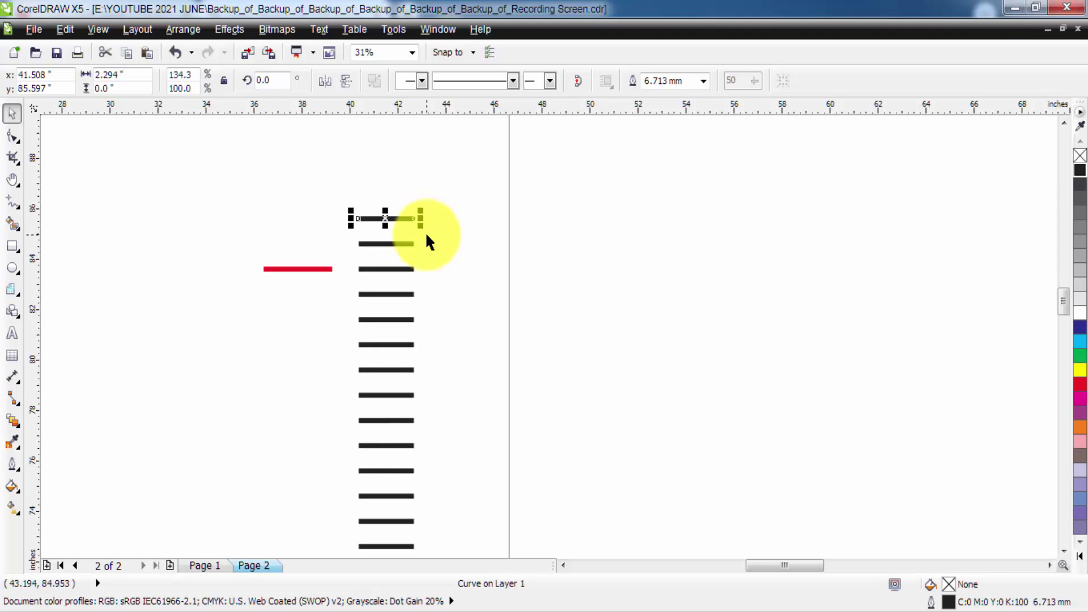
key(ctrl+z)
key(ctrl+z)
Select the whole column of black inch marks to check how many there are.
key(space)
scroll(463, 255, down, 2)
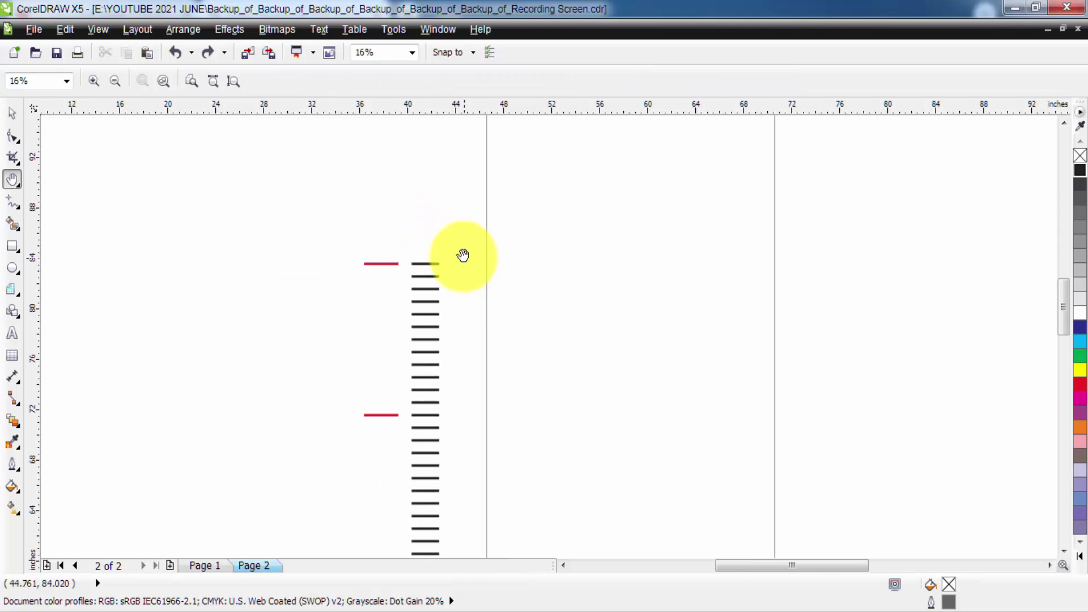
scroll(480, 310, down, 1)
drag(509, 361, 361, 222)
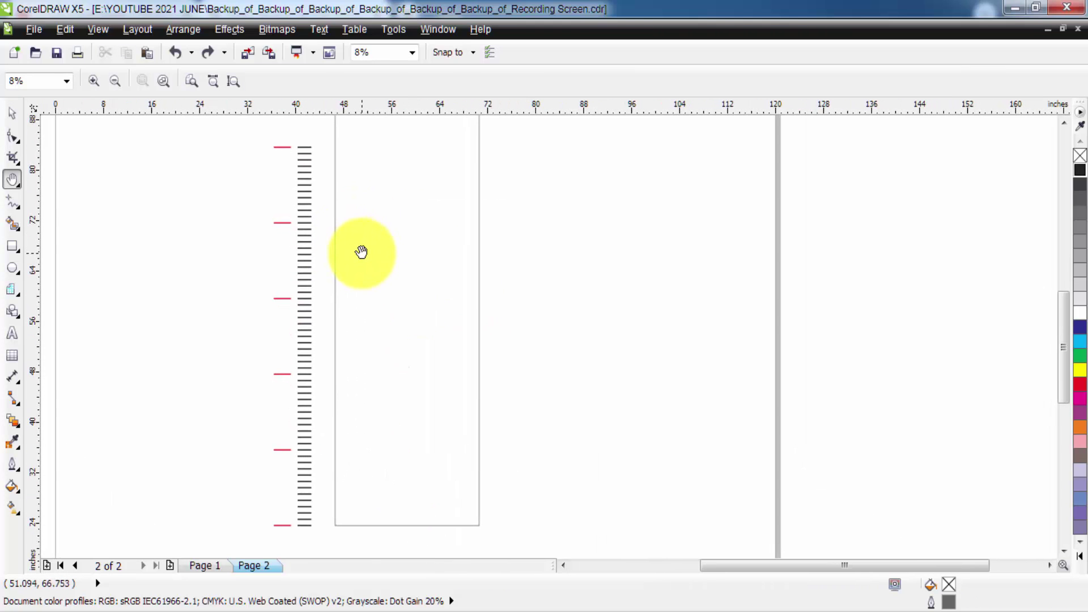
drag(368, 291, 363, 295)
key(space)
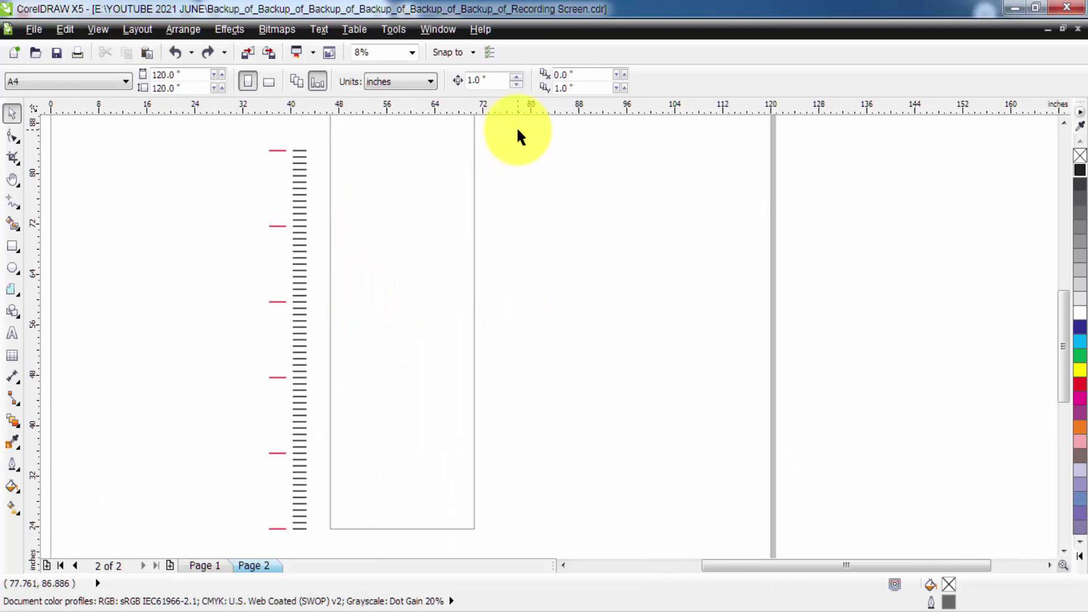
drag(518, 130, 287, 536)
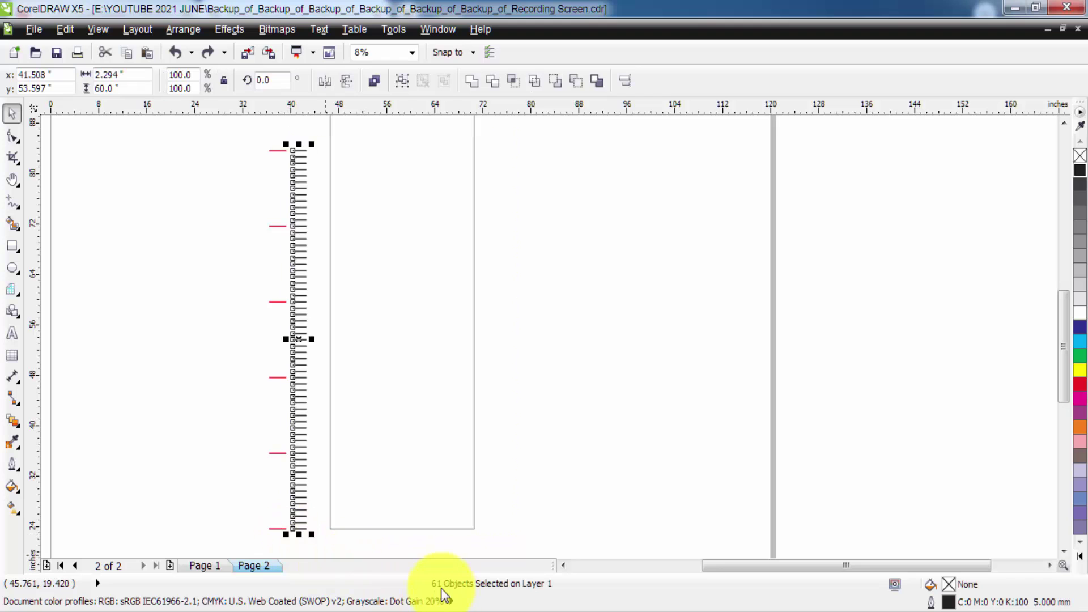
click(607, 469)
Try shifting the topmost black inch mark to the right of the column twice, undoing the move each time.
scroll(297, 533, up, 2)
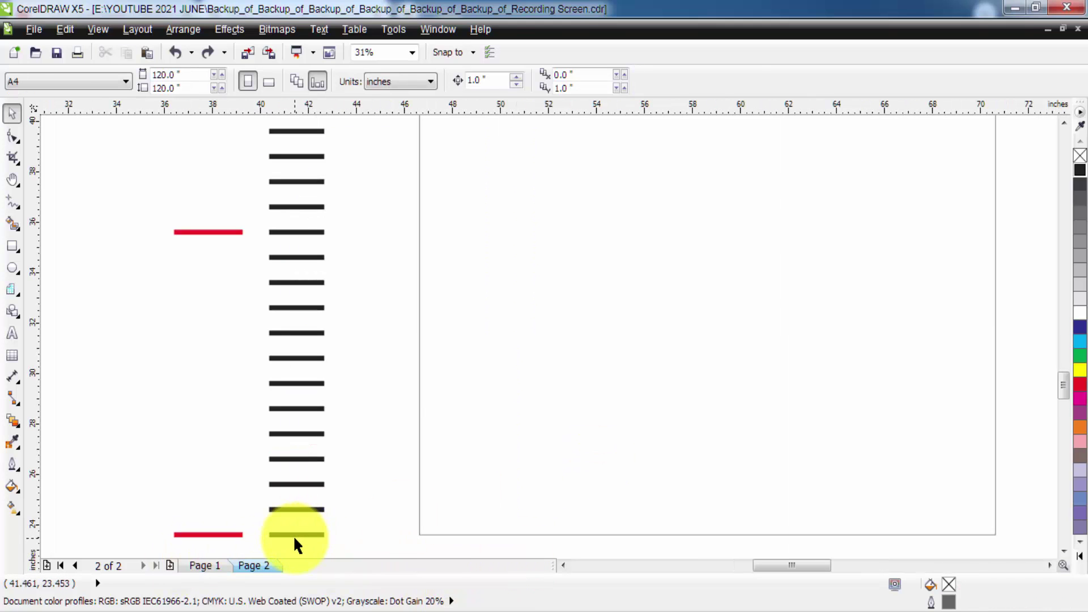
click(294, 536)
scroll(292, 530, down, 2)
scroll(288, 491, down, 1)
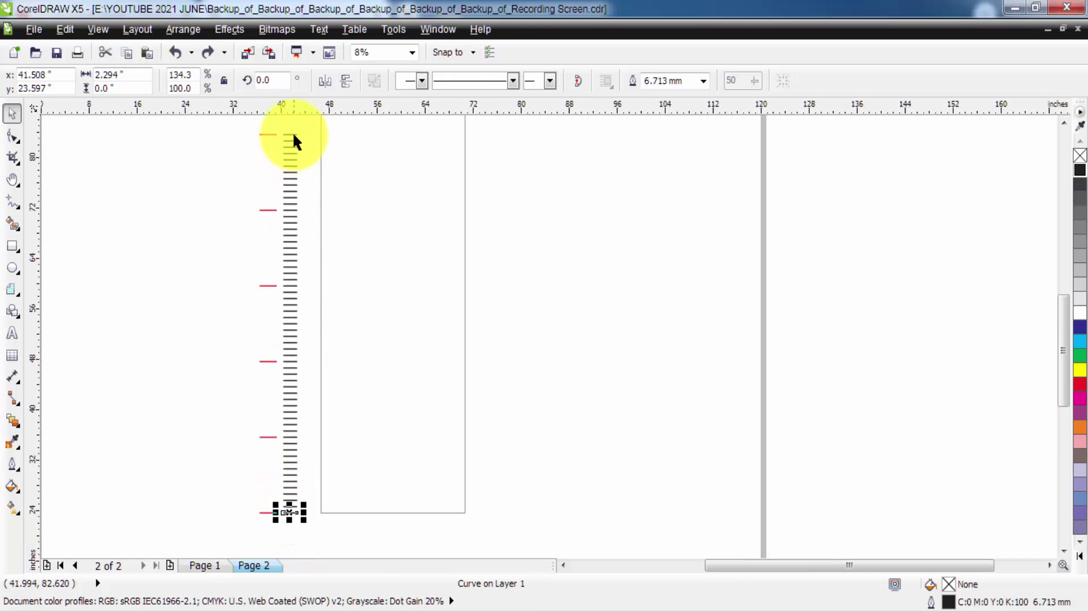
drag(295, 135, 335, 145)
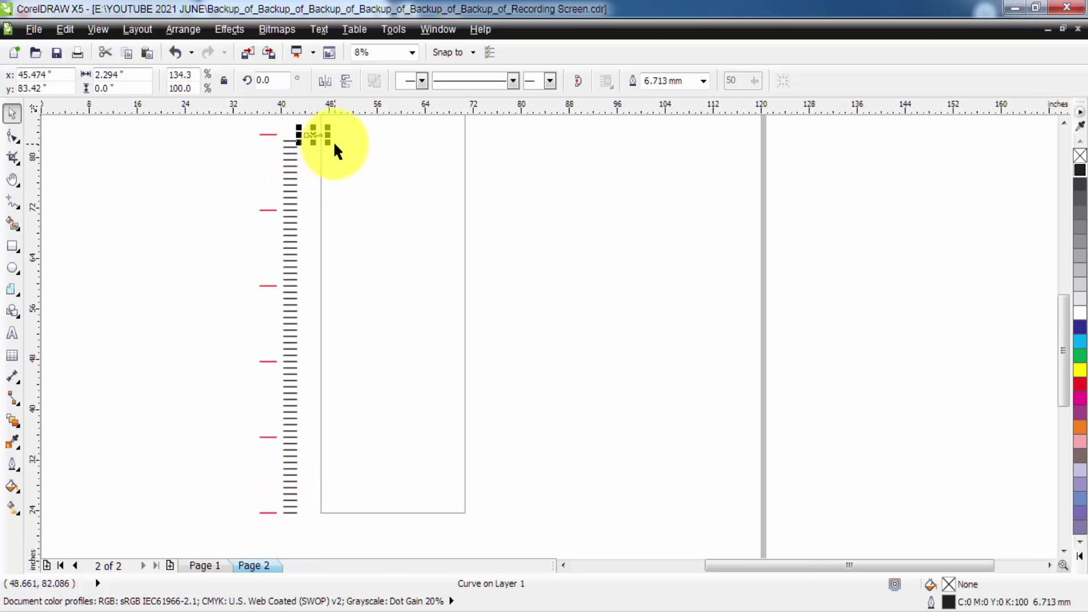
key(ctrl+z)
click(514, 235)
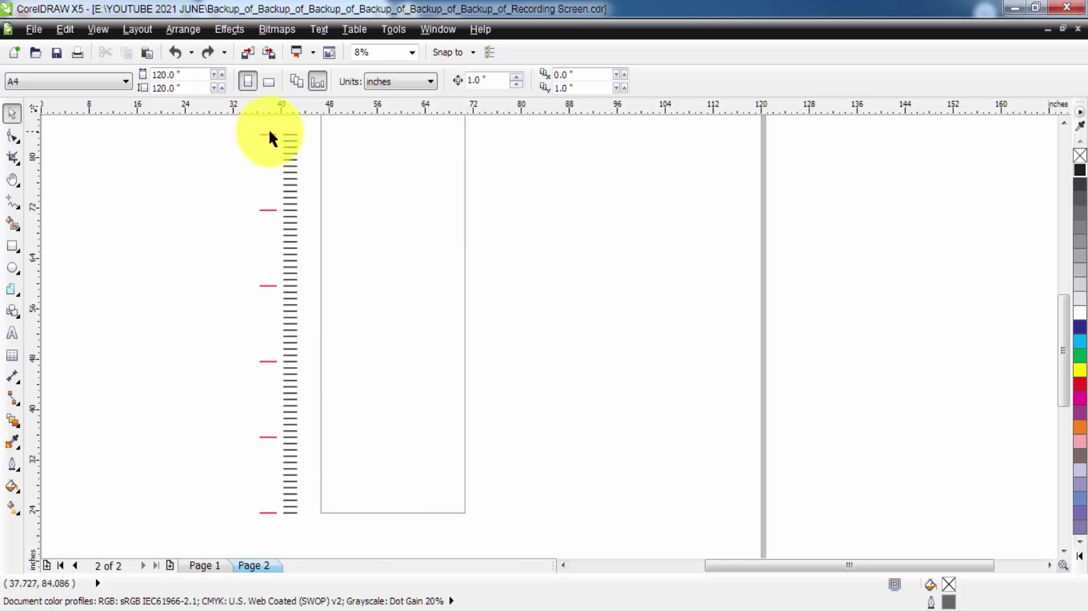
scroll(268, 130, up, 2)
click(343, 146)
drag(343, 146, 358, 146)
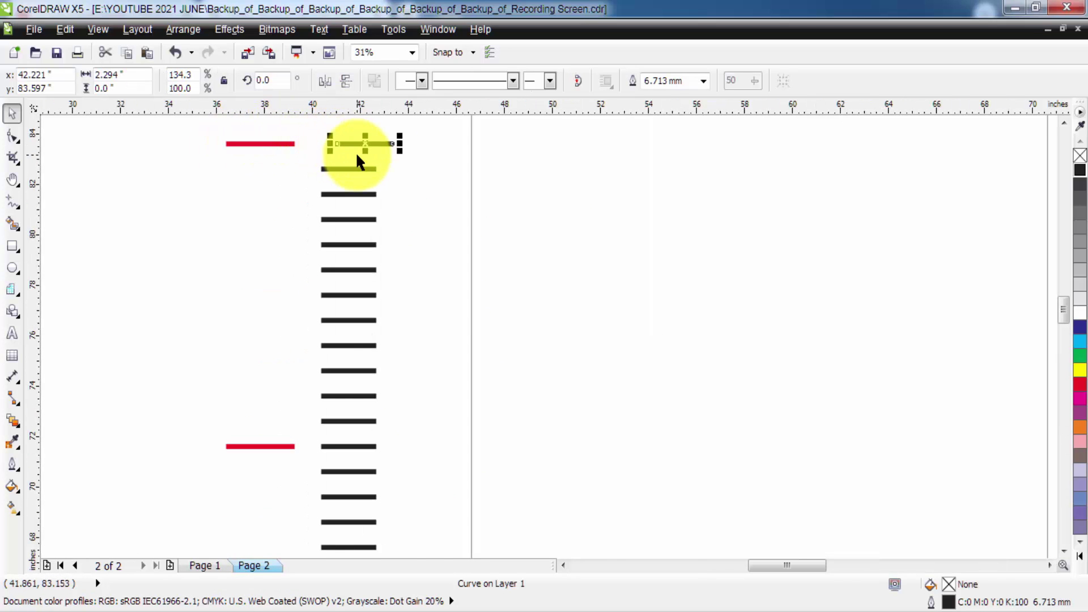
key(ctrl+z)
Place a copy of the lowest black inch mark to its right and shorten the copy from its left end to about 1.66 inches.
key(h)
scroll(374, 237, down, 2)
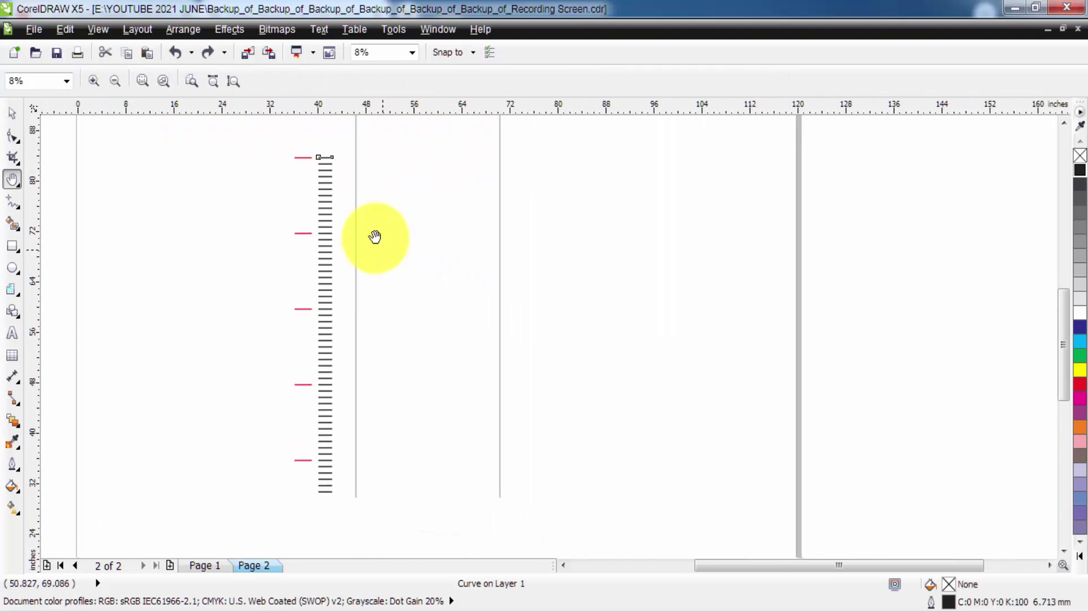
drag(375, 237, 367, 222)
key(space)
click(590, 390)
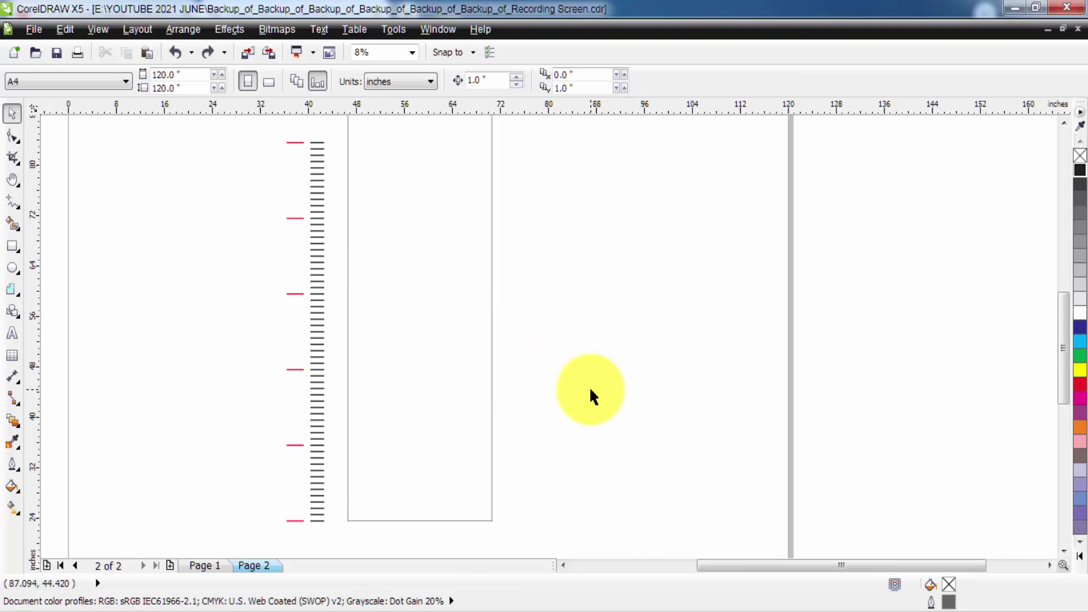
scroll(314, 520, up, 3)
click(314, 518)
scroll(318, 519, up, 2)
drag(320, 519, 566, 528)
right_click(565, 528)
click(314, 528)
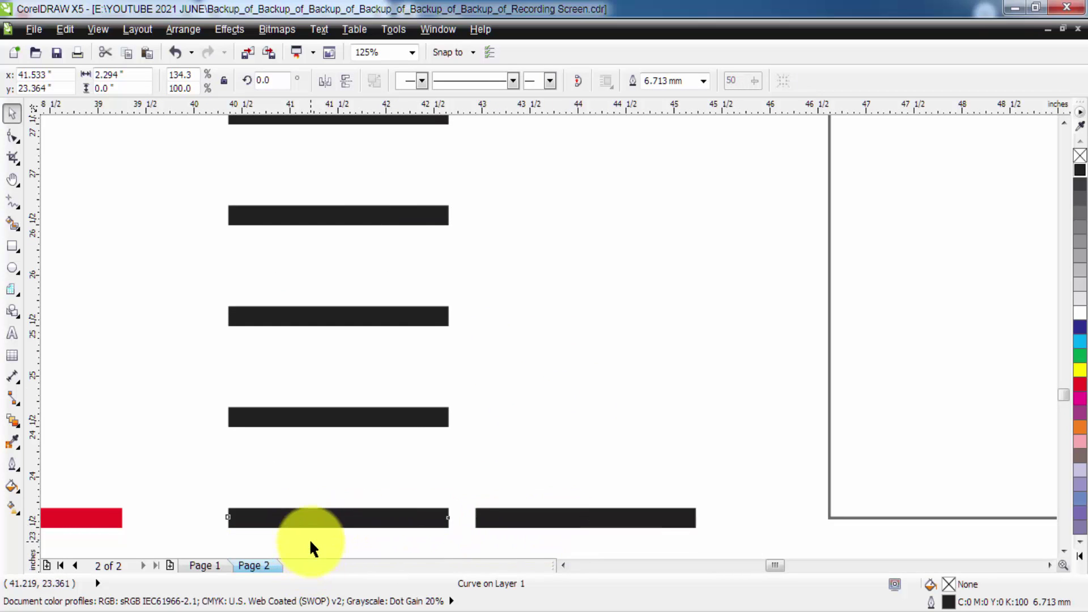
drag(311, 522, 275, 476)
key(ctrl+z)
click(476, 519)
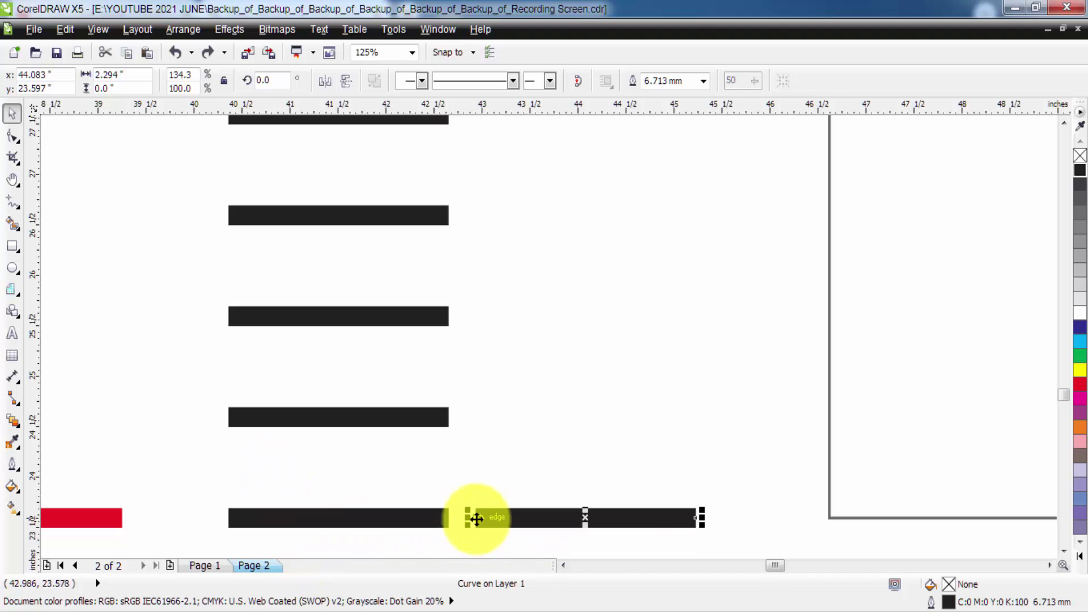
drag(468, 517, 535, 519)
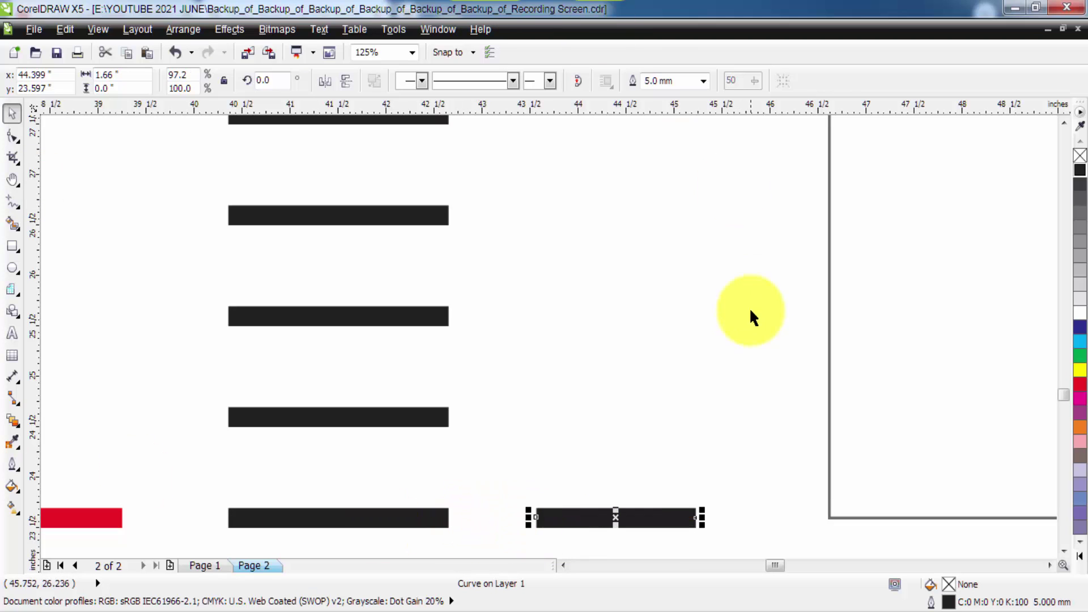
Colour the outline of the short mark beside the black column 30% black.
click(1080, 273)
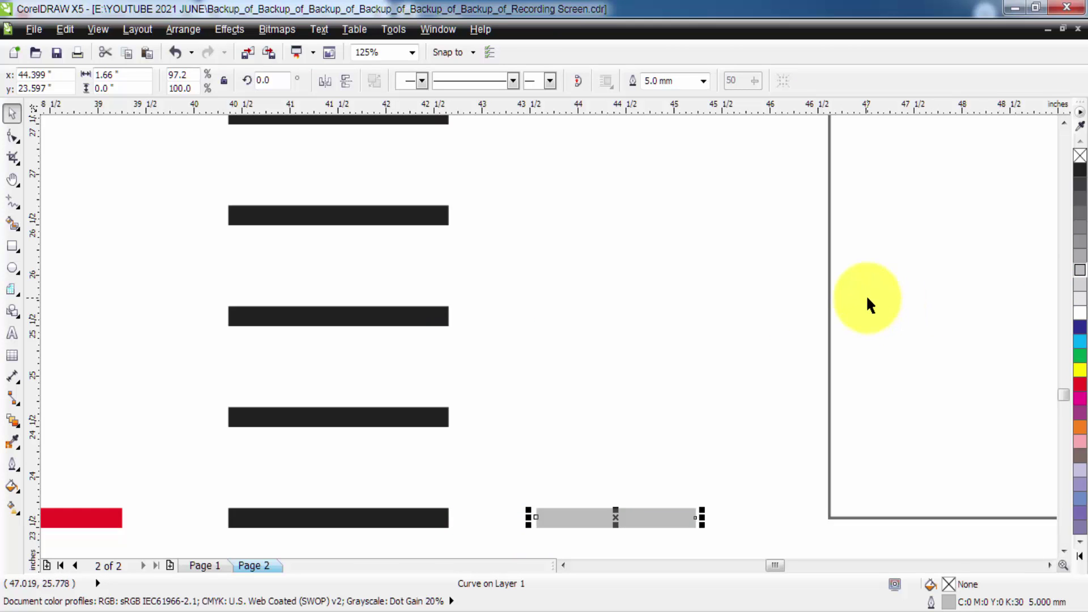
drag(783, 310, 673, 308)
scroll(673, 308, down, 1)
drag(679, 318, 567, 347)
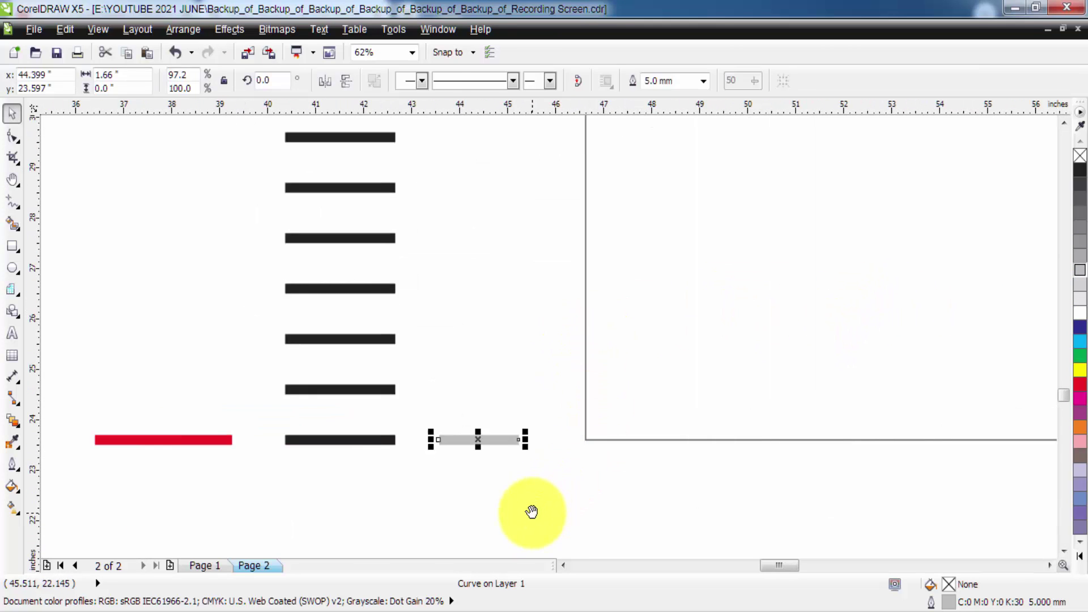
Set the nudge distance and the vertical duplicate distance to 0.5 inch.
click(531, 512)
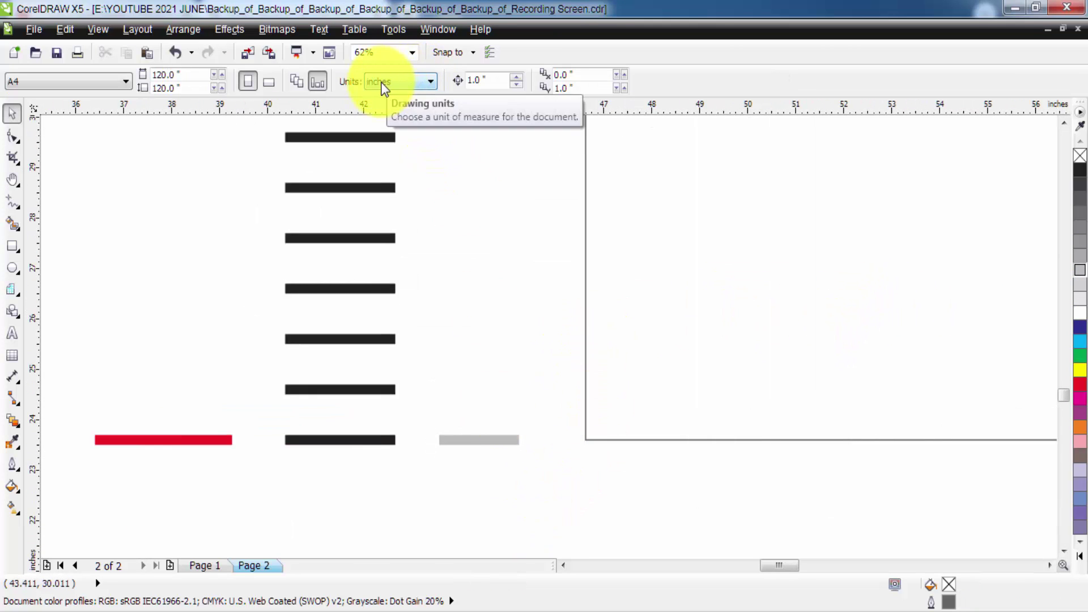
click(485, 80)
text(.)
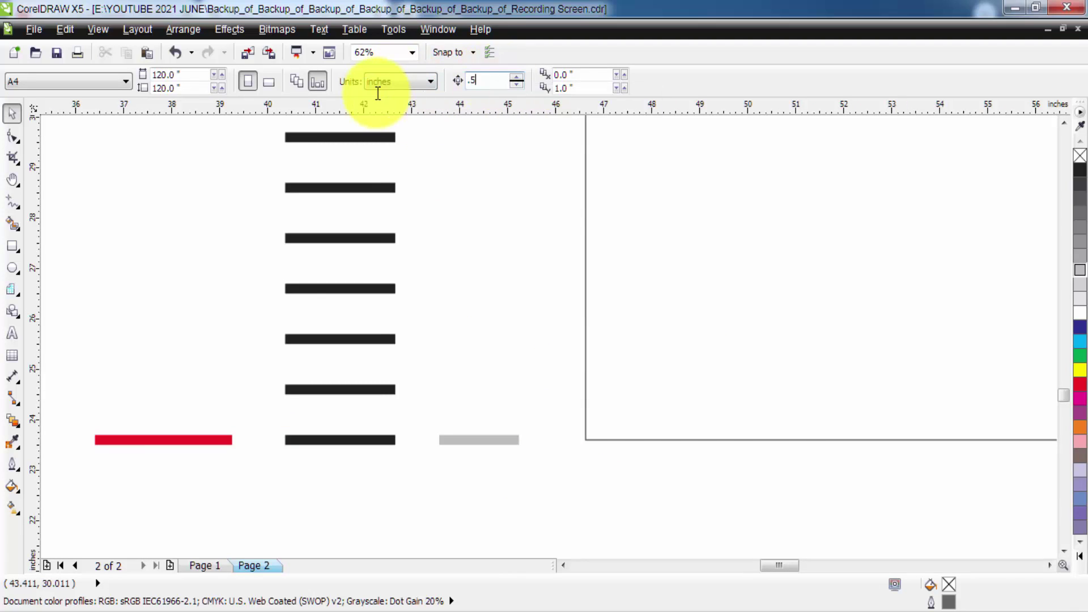
text(5)
key(Return)
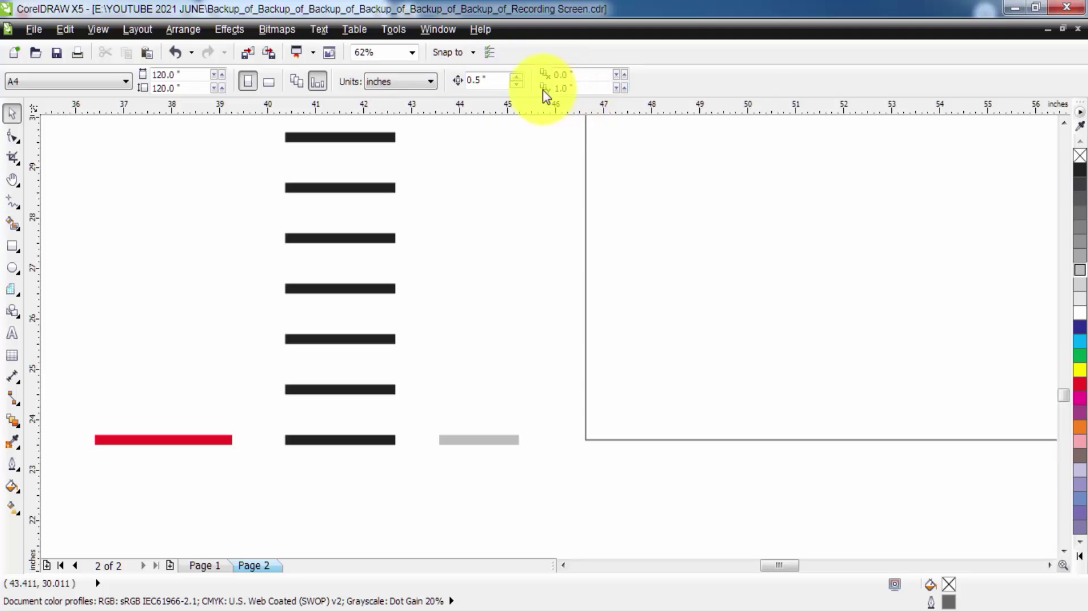
drag(583, 89, 480, 102)
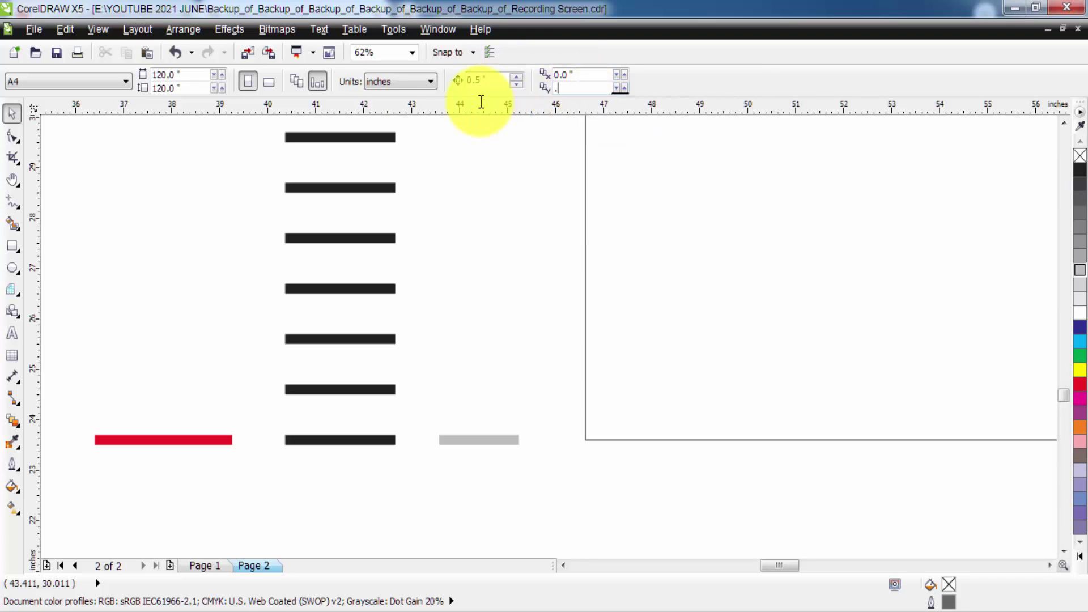
Duplicate the grey half-inch mark upward at 0.5-inch intervals until the column reaches the topmost red foot mark.
click(461, 439)
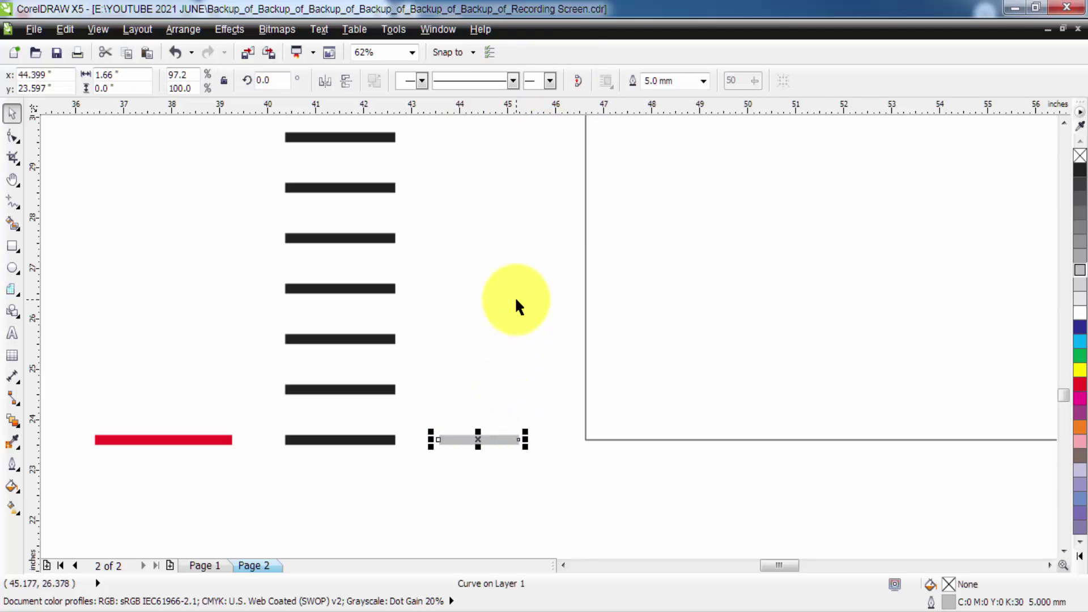
key(ctrl+d)
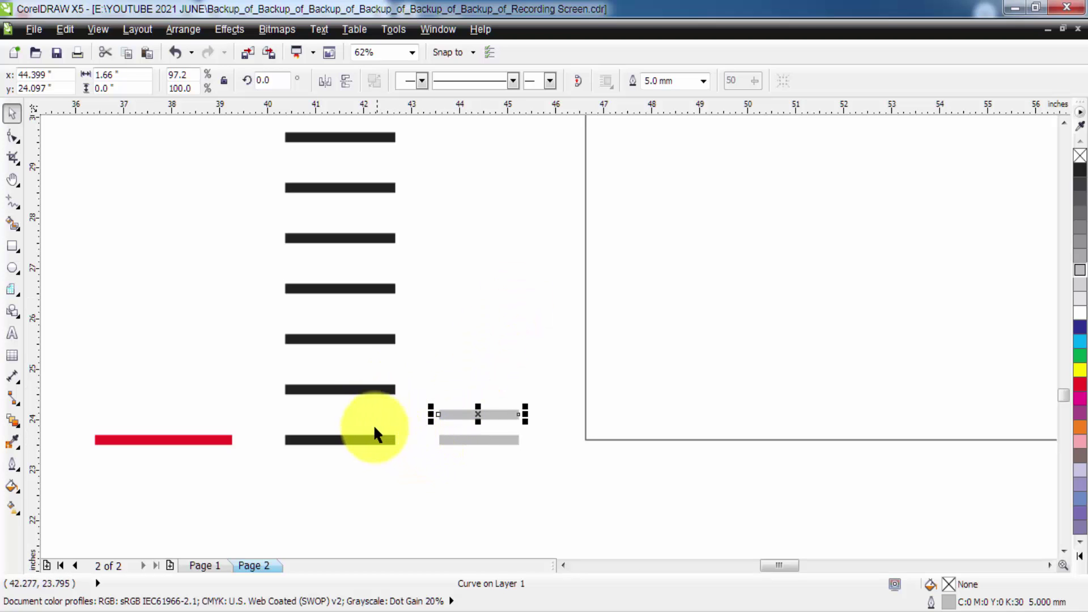
scroll(373, 413, down, 5)
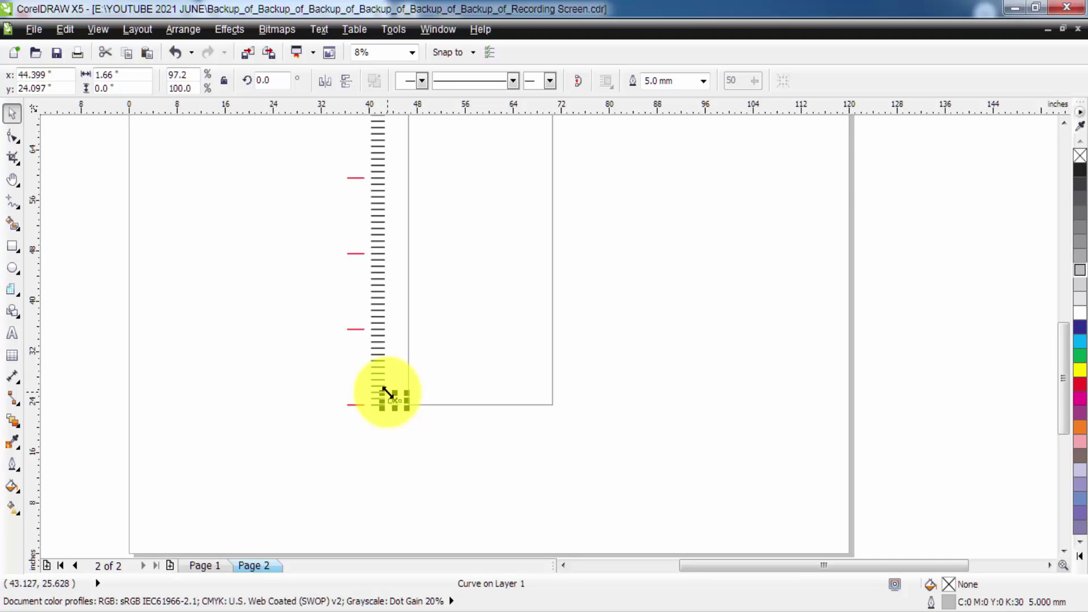
scroll(455, 343, down, 1)
drag(455, 344, 433, 396)
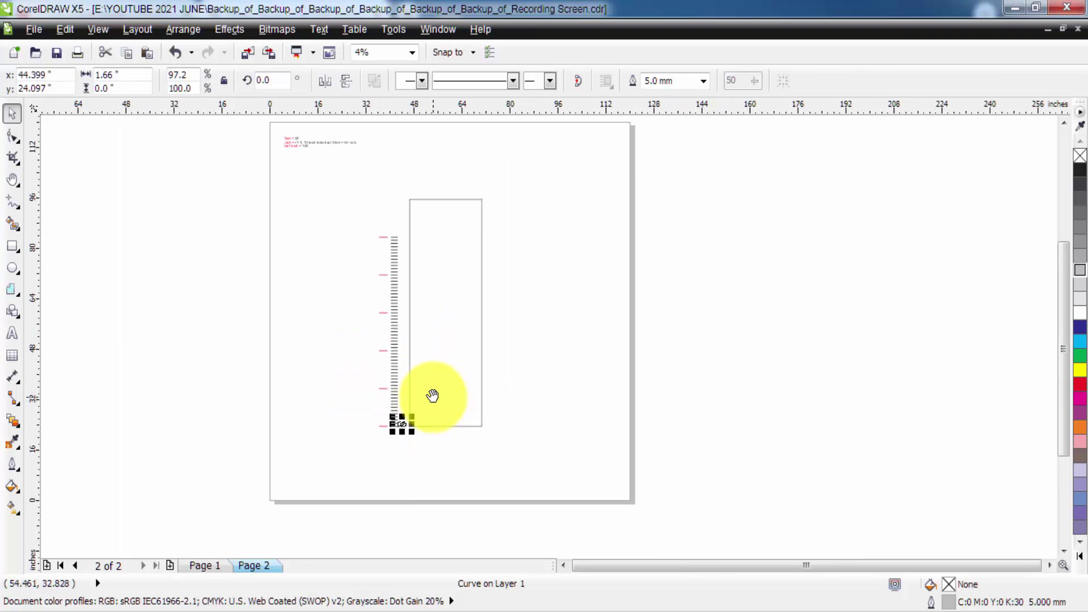
key(ctrl+r)
key(ctrl+r)
key(ctrl+r)
key(ctrl+r)
key(ctrl+r)
key(ctrl+r)
key(ctrl+r)
key(ctrl+r)
key(ctrl+r)
key(ctrl+r)
key(ctrl+r)
key(ctrl+r)
key(ctrl+r)
key(ctrl+r)
key(ctrl+r)
key(ctrl+r)
key(ctrl+r)
key(ctrl+r)
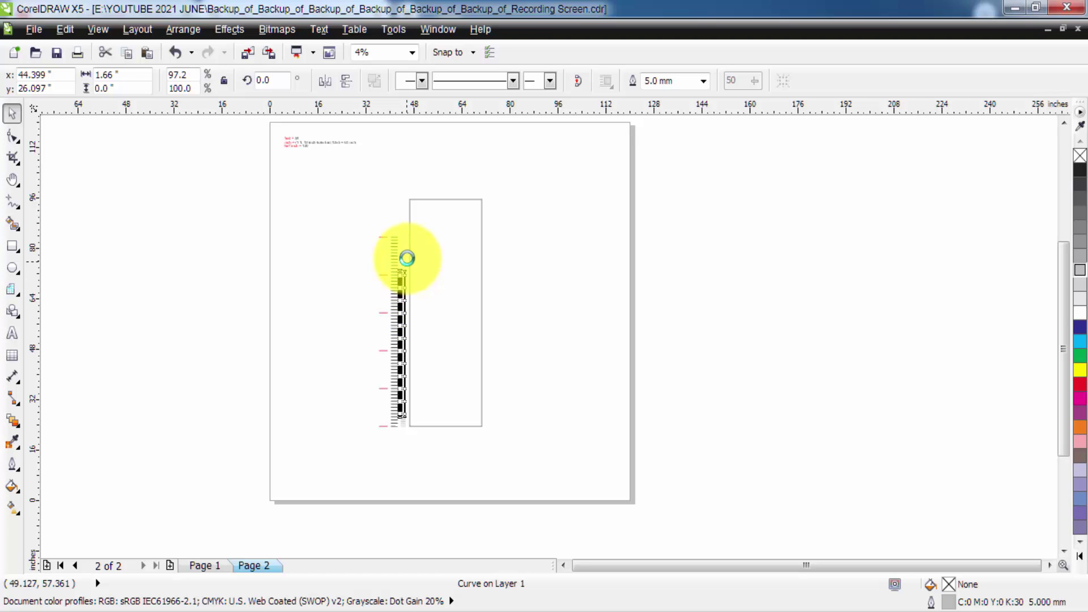
scroll(408, 255, up, 3)
key(ctrl+d)
key(ctrl+d)
key(ctrl+d)
key(ctrl+d)
key(ctrl+d)
key(ctrl+d)
key(ctrl+d)
key(ctrl+d)
key(ctrl+d)
key(ctrl+d)
key(ctrl+d)
key(ctrl+d)
key(ctrl+d)
key(ctrl+d)
key(ctrl+d)
key(ctrl+d)
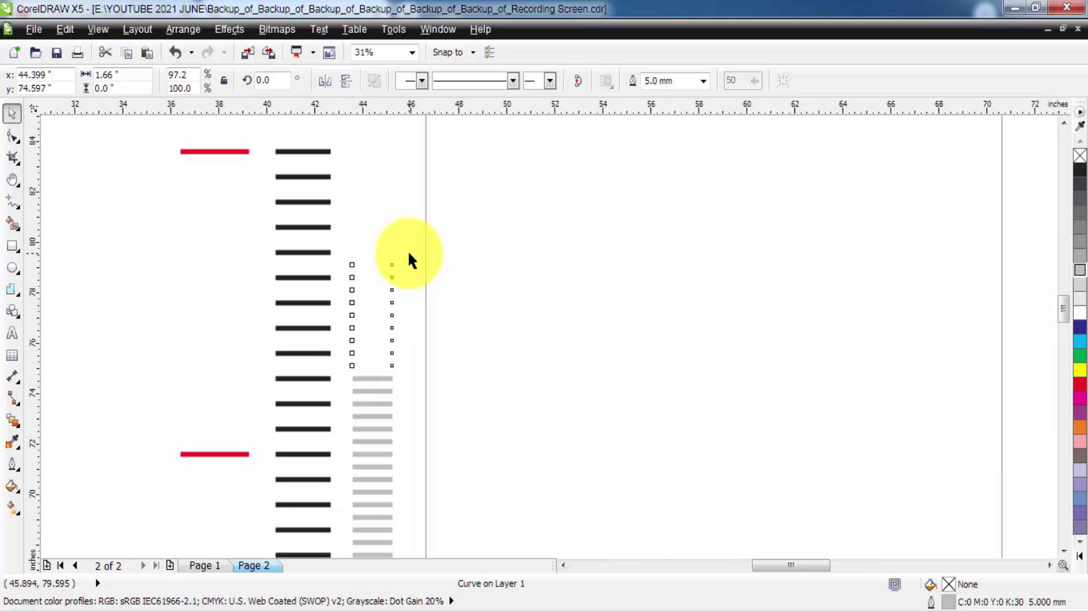
key(ctrl+d)
key(ctrl+d)
scroll(380, 147, up, 1)
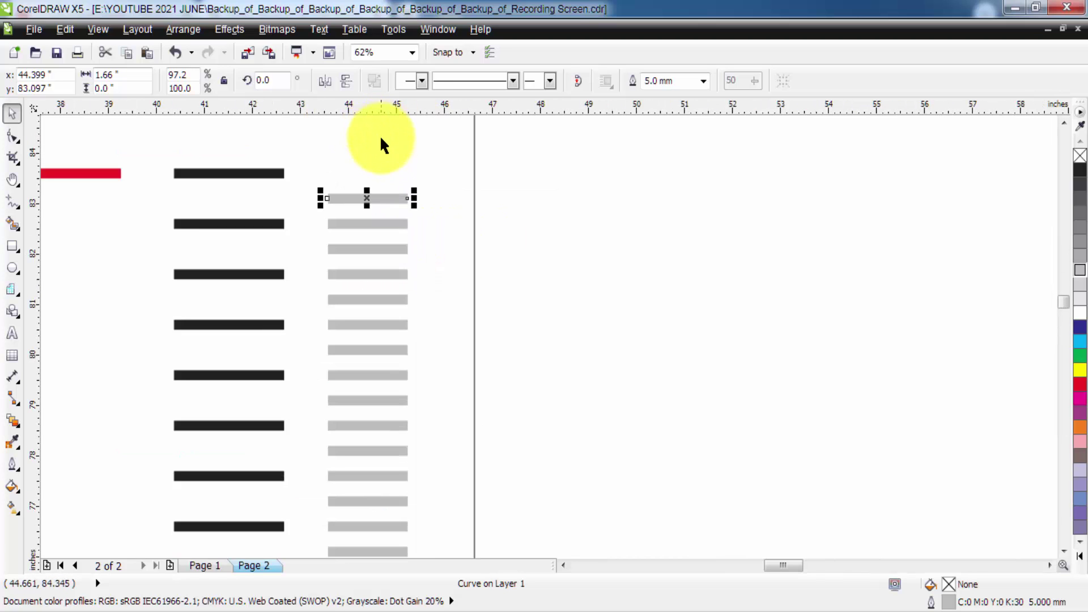
click(313, 194)
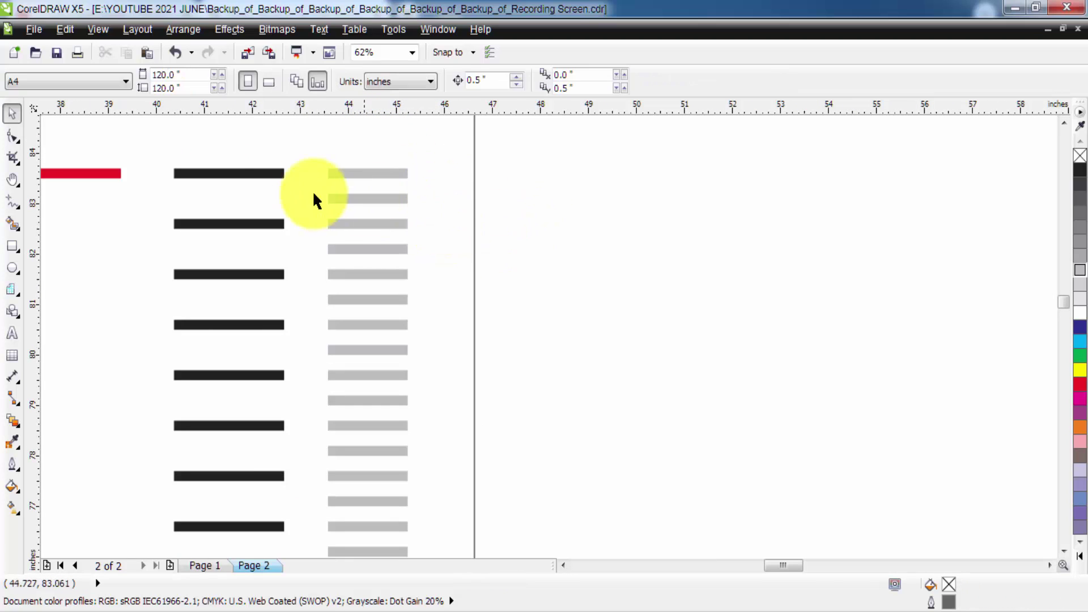
Select the whole column of grey half-inch marks and group it.
scroll(346, 249, down, 3)
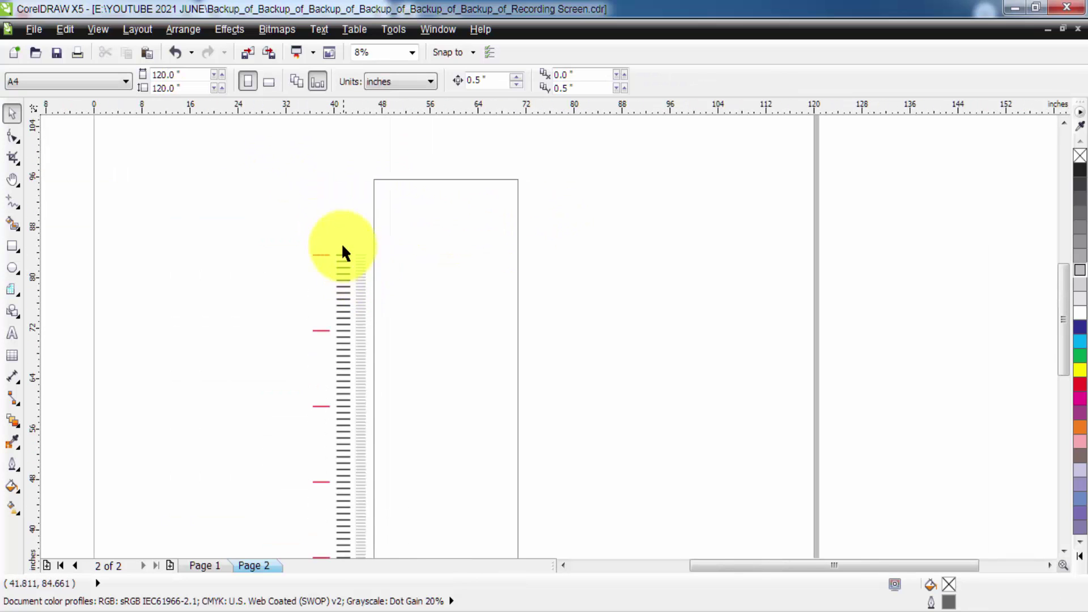
scroll(291, 267, up, 1)
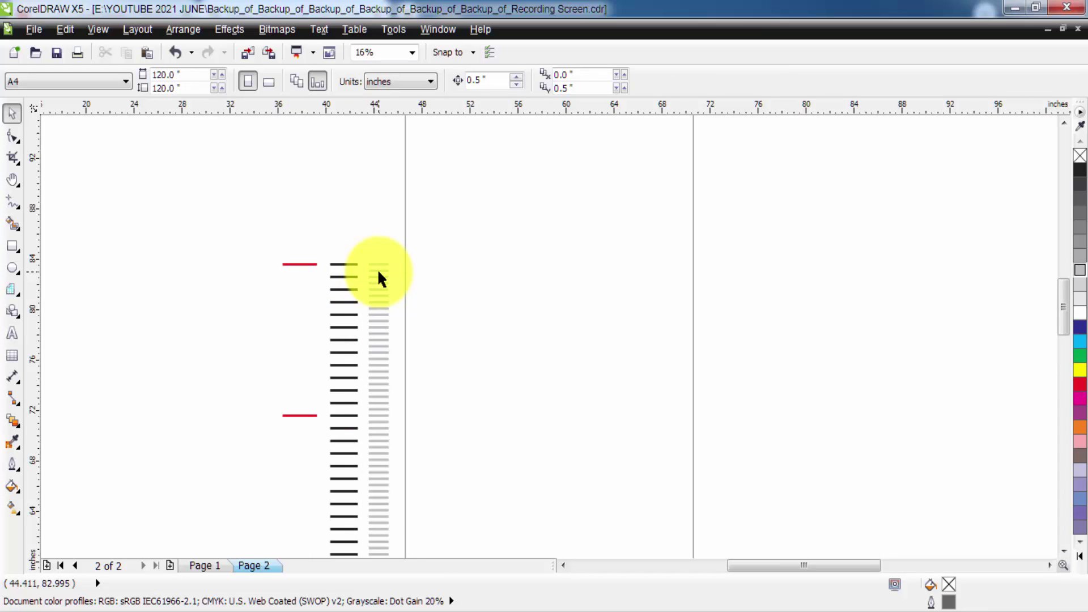
scroll(376, 269, down, 1)
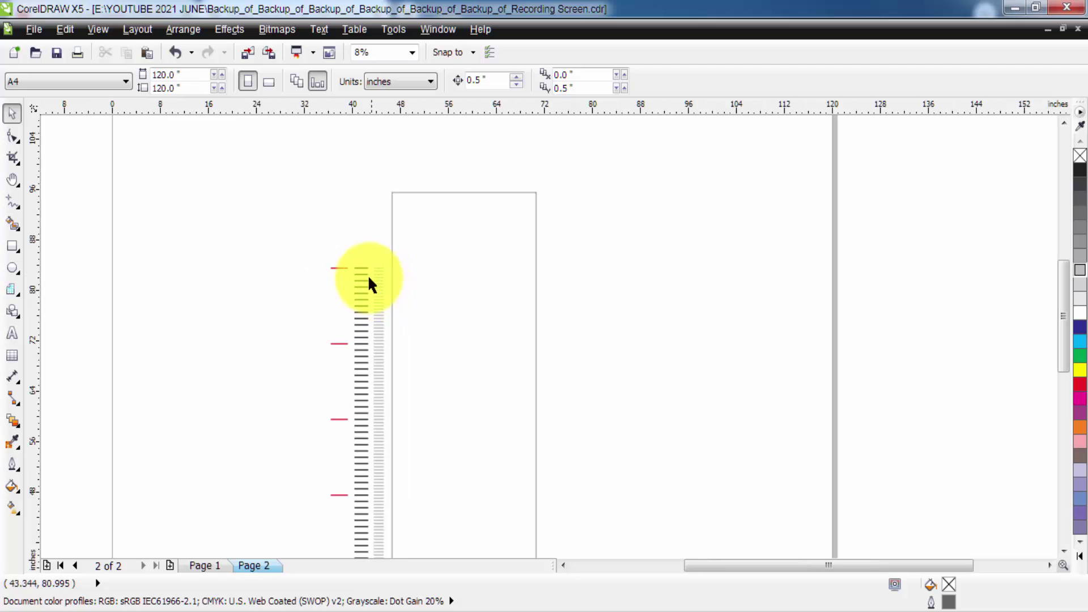
drag(384, 306, 426, 500)
key(z)
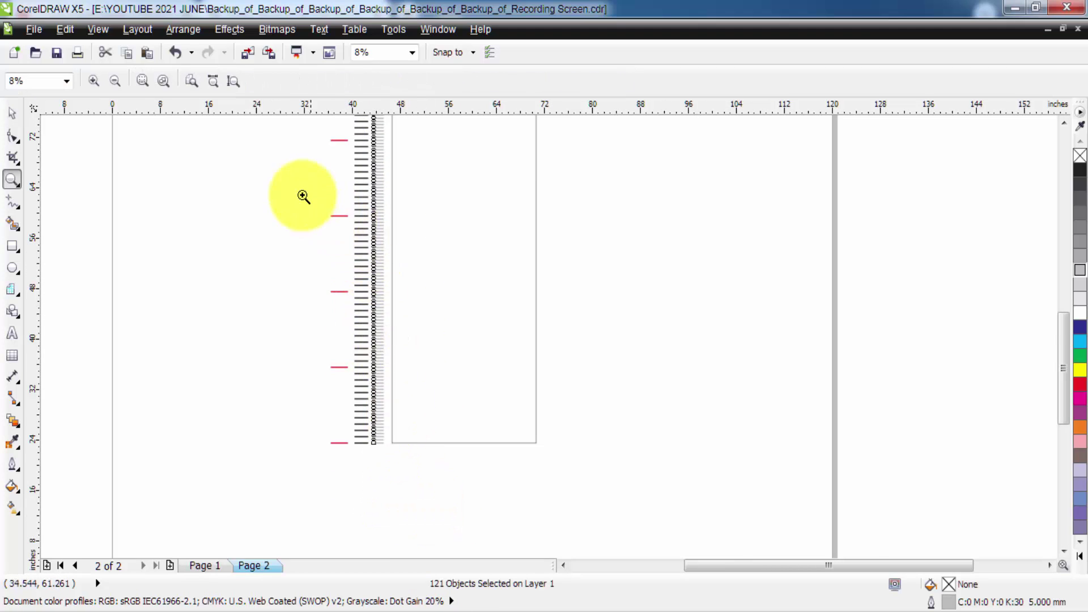
drag(306, 199, 426, 293)
key(space)
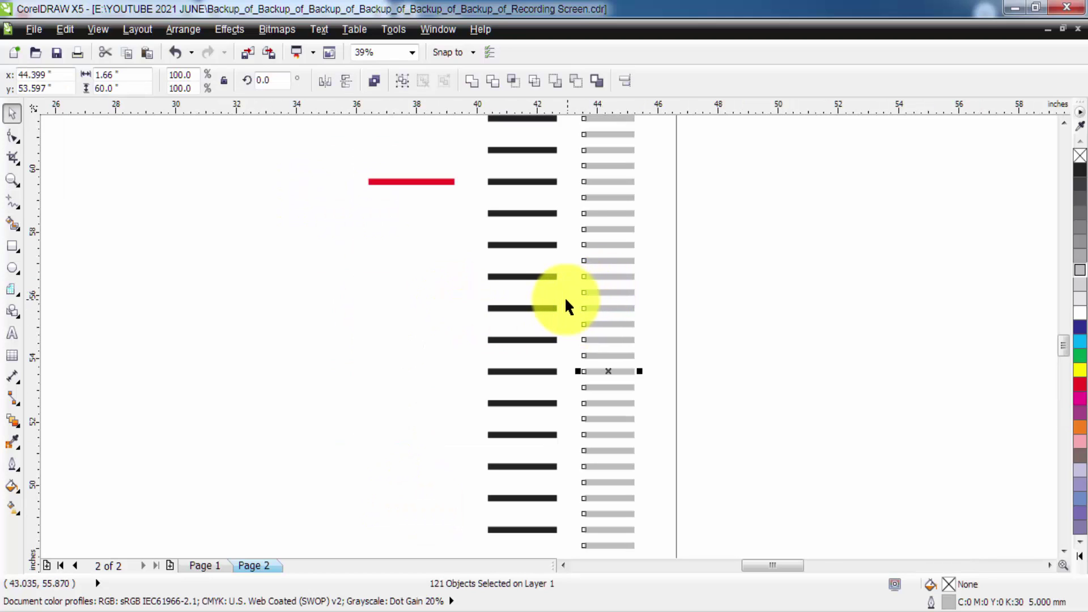
key(ctrl+g)
Right-align the grey half-inch group with the black inch group and ungroup both columns.
shift+click(549, 308)
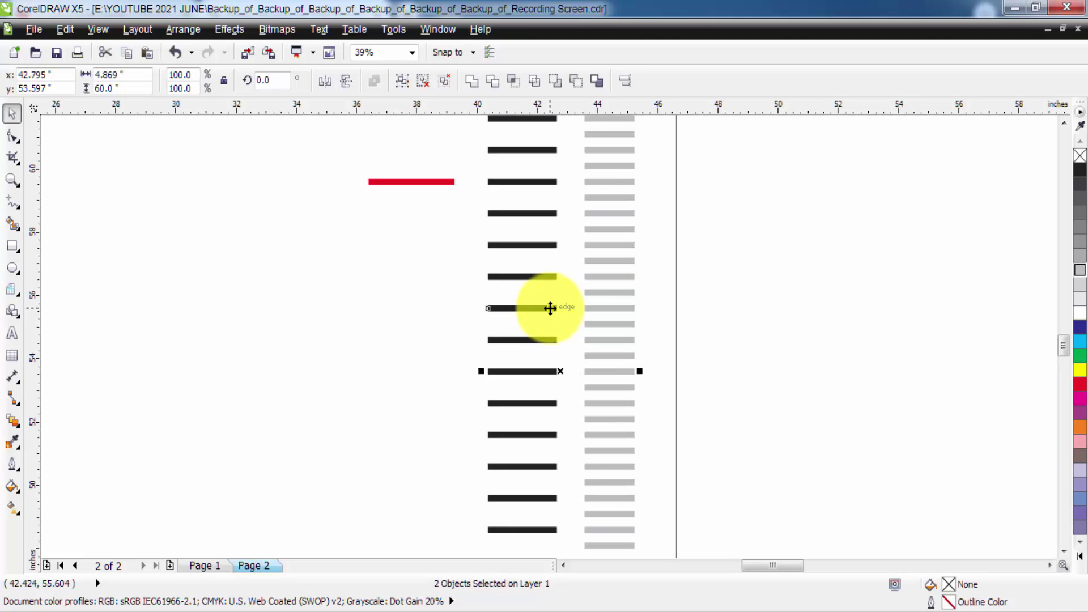
key(r)
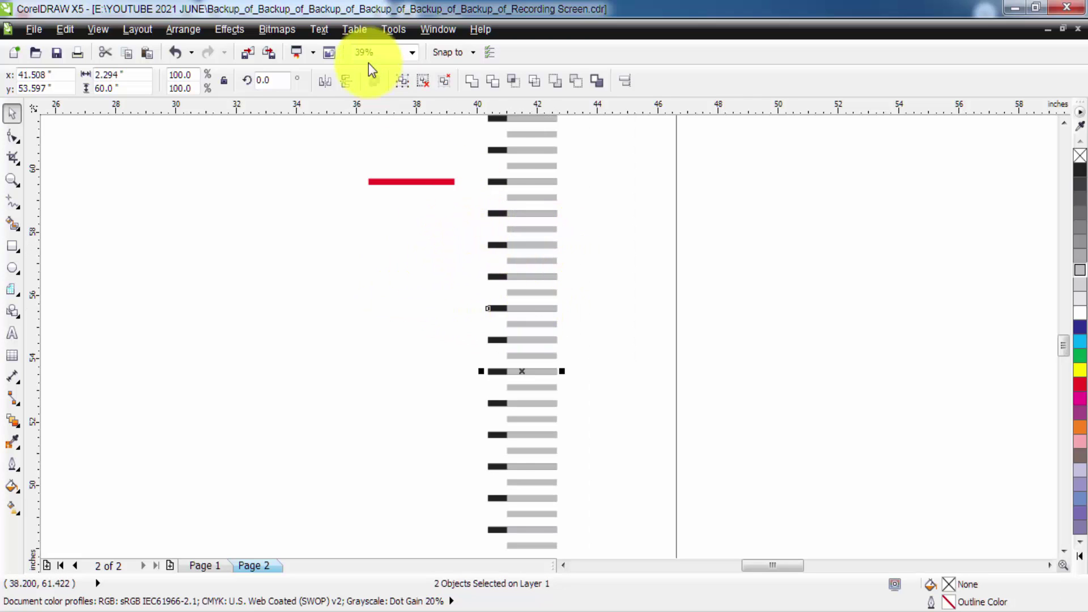
click(423, 84)
click(413, 282)
Delete the grey and black marks level with the topmost red foot mark.
key(h)
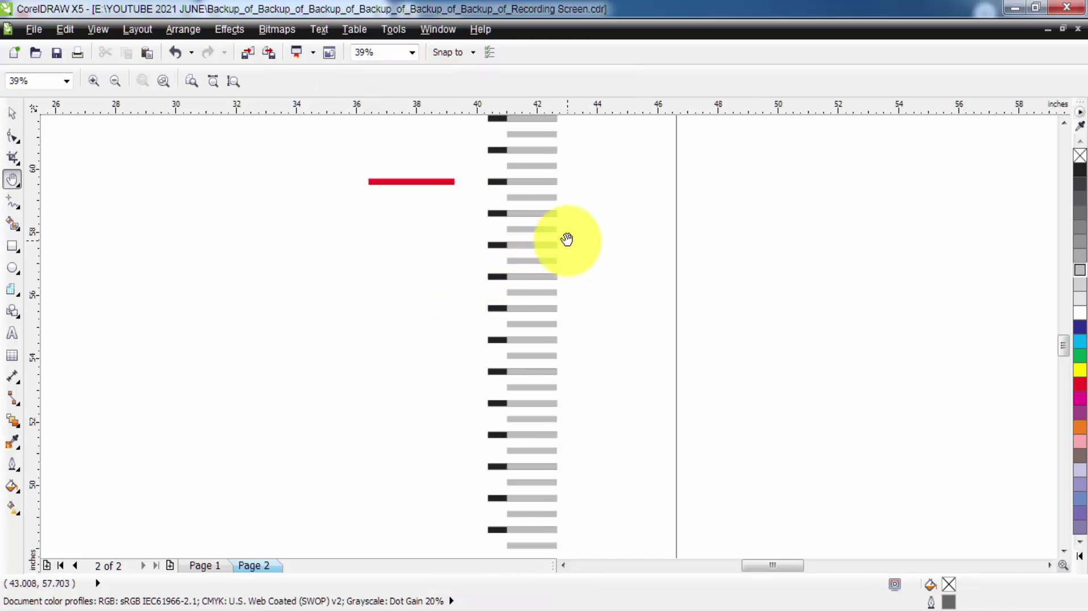
right_click(570, 284)
drag(465, 259, 455, 397)
drag(439, 308, 441, 355)
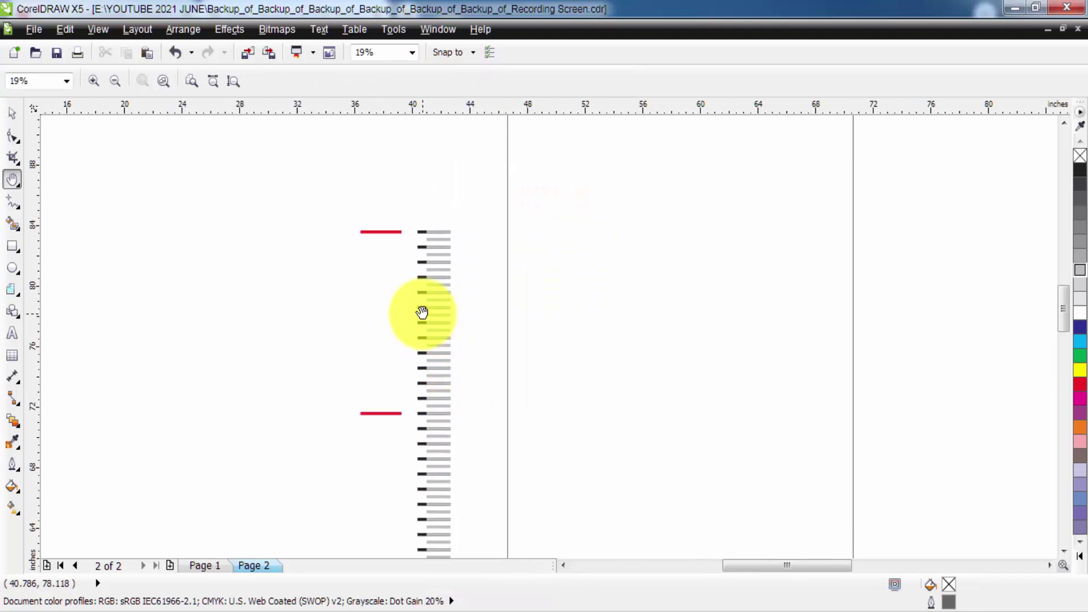
scroll(440, 231, up, 2)
key(space)
click(440, 215)
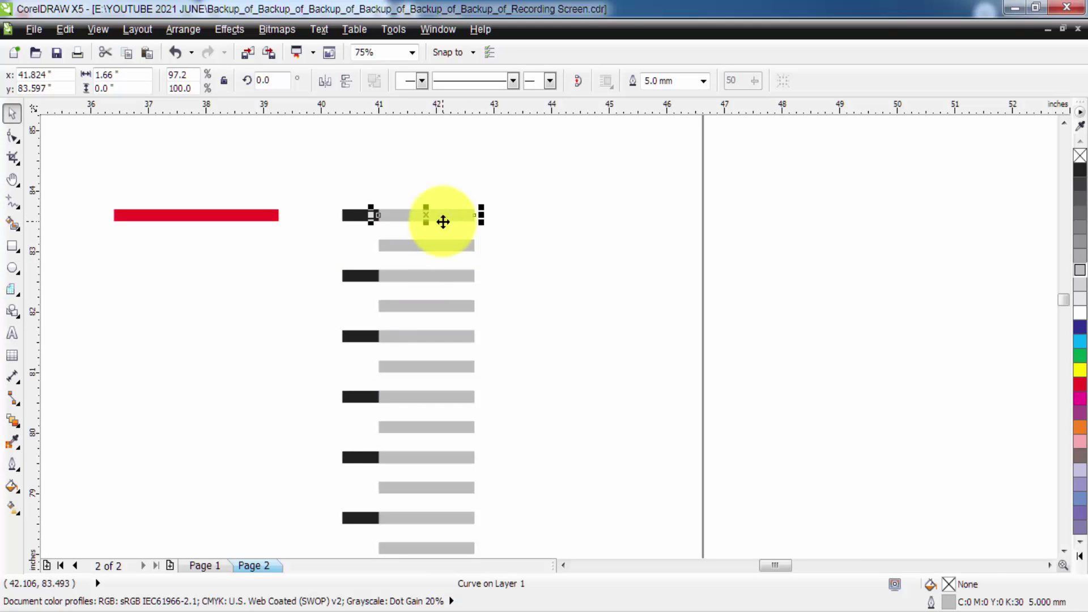
key(Delete)
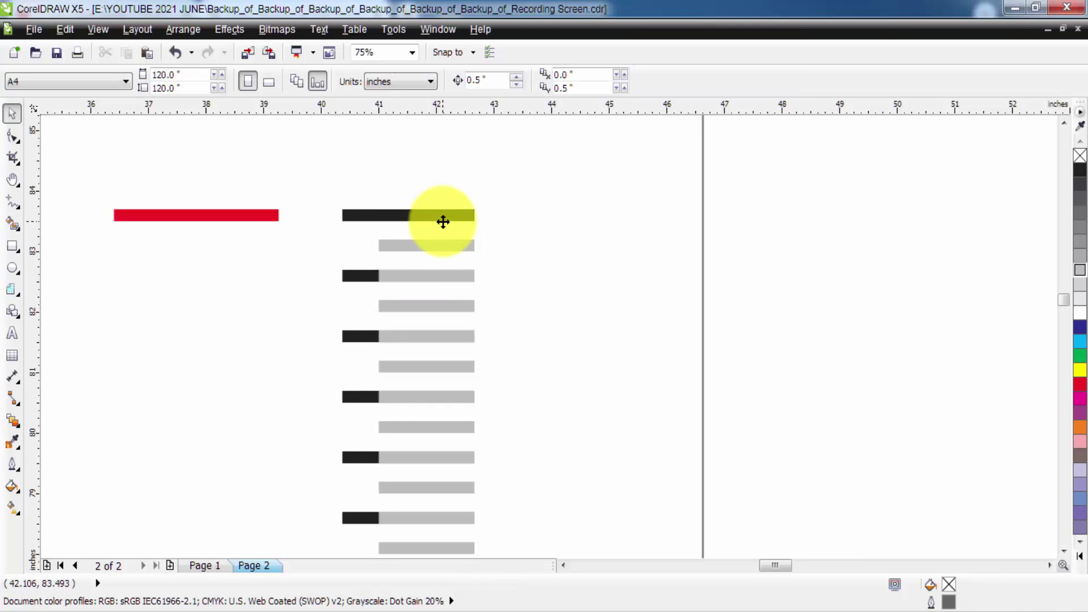
click(414, 214)
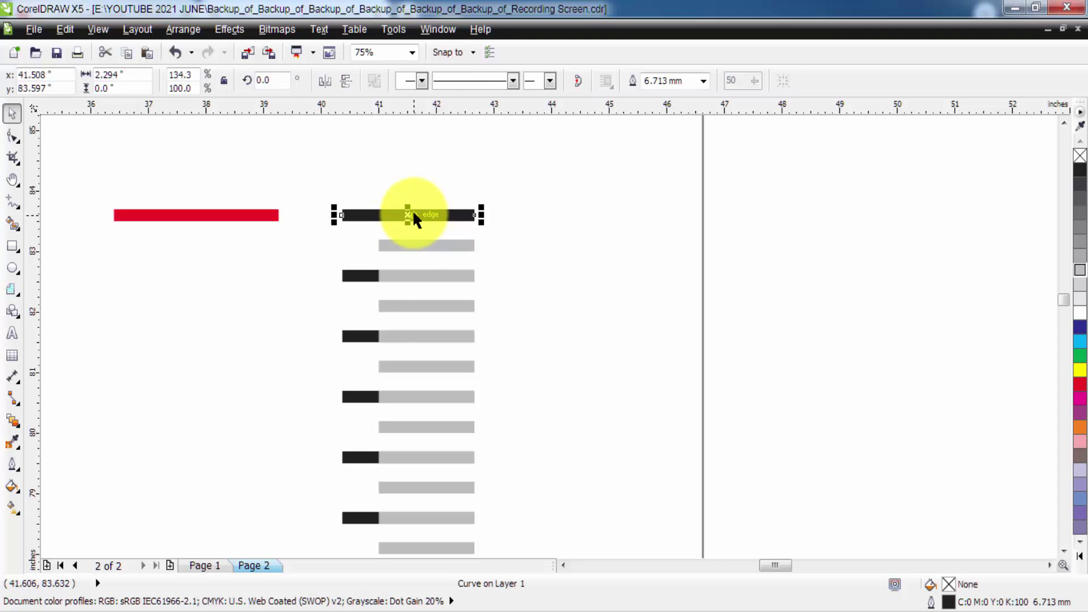
key(Delete)
Right-align the topmost red foot mark with the grey half-inch mark just below it.
click(189, 217)
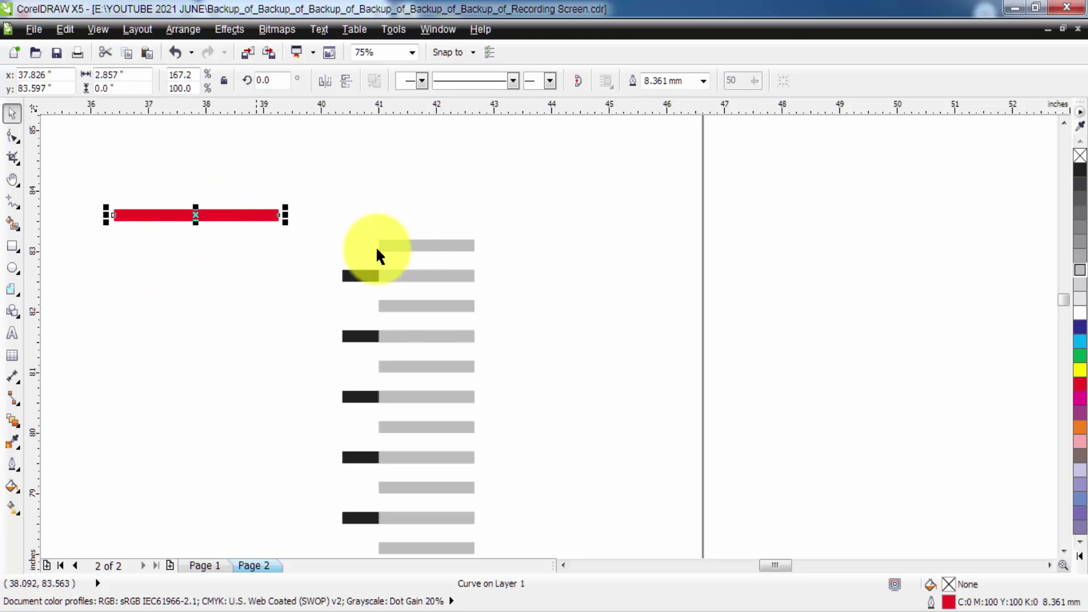
shift+click(459, 247)
key(r)
click(564, 254)
key(h)
scroll(489, 299, down, 1)
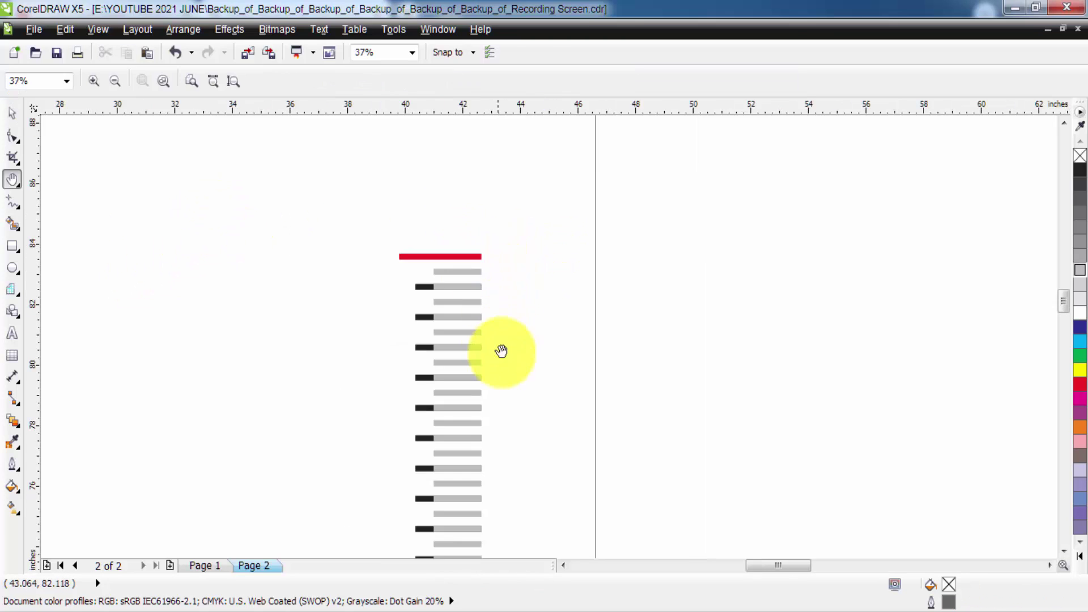
Delete the grey and black marks level with the second red foot mark from the top.
scroll(502, 352, down, 1)
drag(502, 352, 461, 236)
scroll(396, 263, up, 1)
key(space)
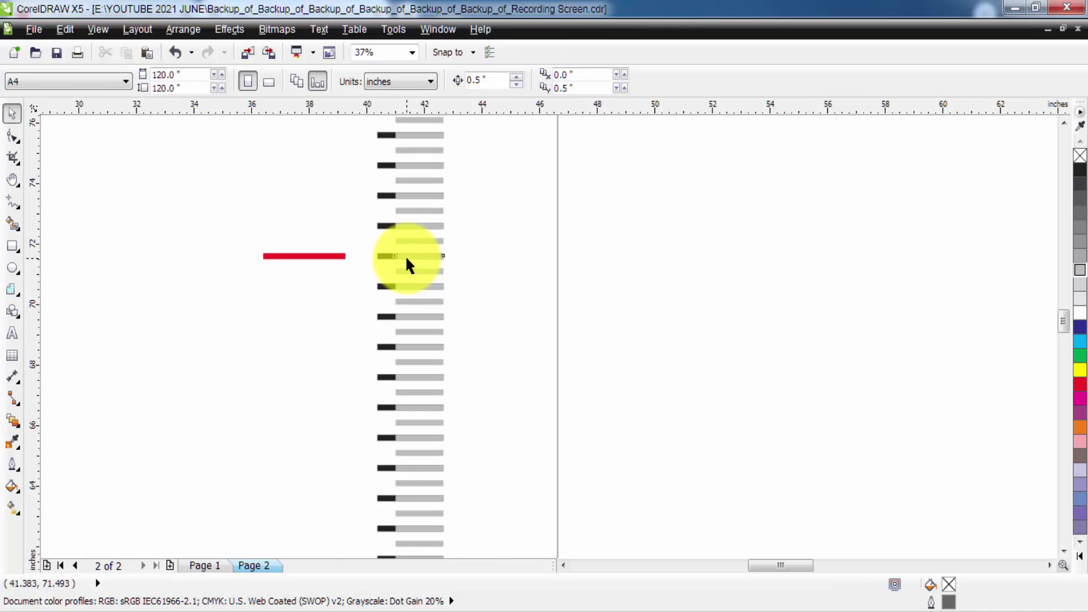
click(406, 259)
key(Delete)
click(406, 258)
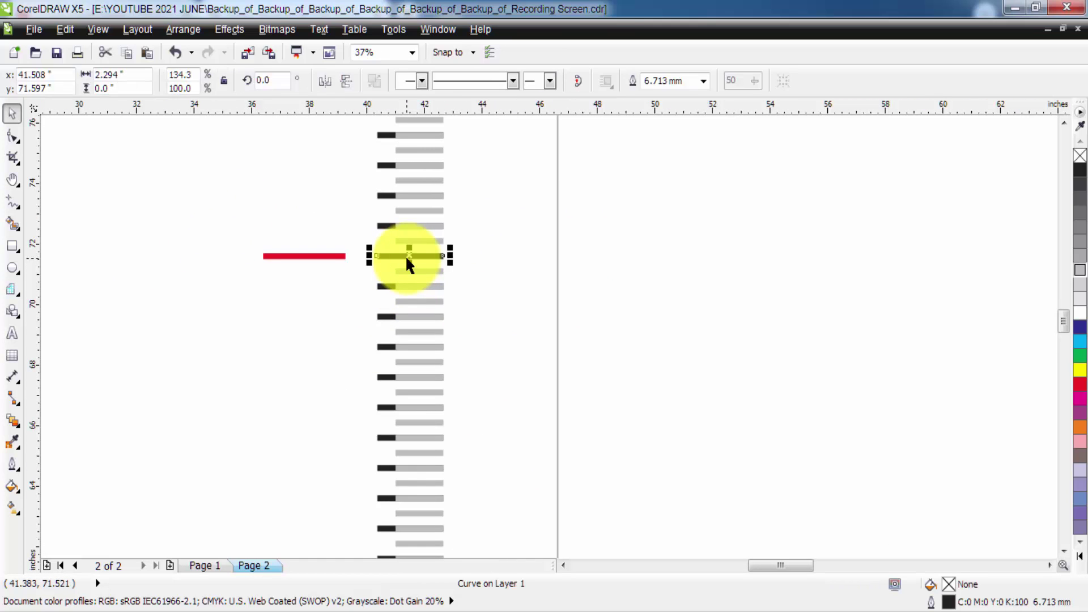
key(Delete)
Right-align the second red foot mark from the top with the grey half-inch mark just below it.
click(333, 255)
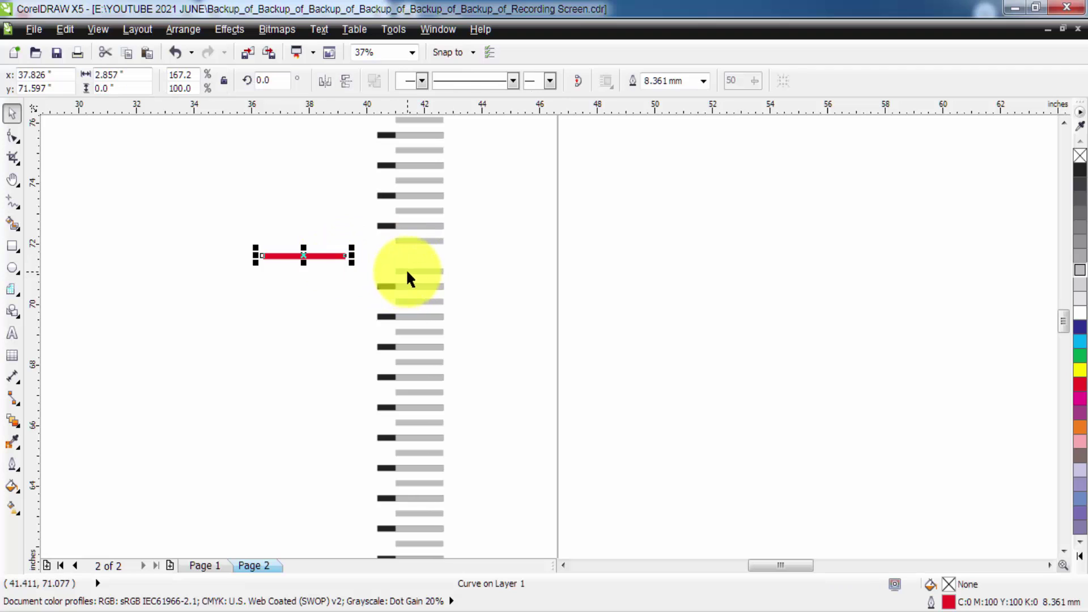
shift+click(411, 272)
key(r)
click(527, 281)
key(h)
scroll(315, 446, down, 1)
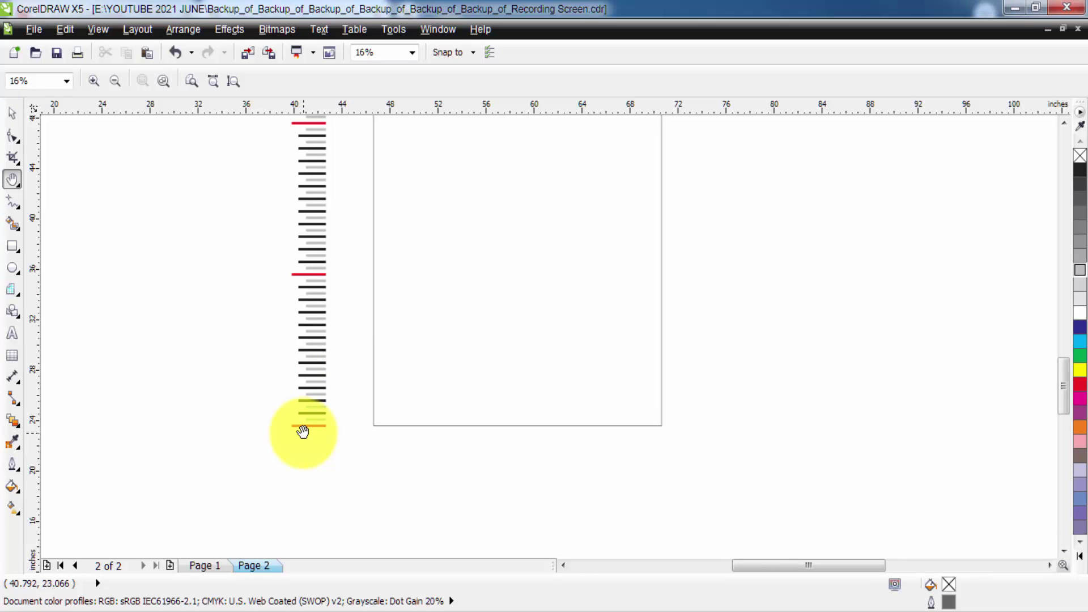
Examine the combined scale between its lowest and topmost red foot marks.
scroll(320, 432, up, 2)
scroll(321, 421, down, 1)
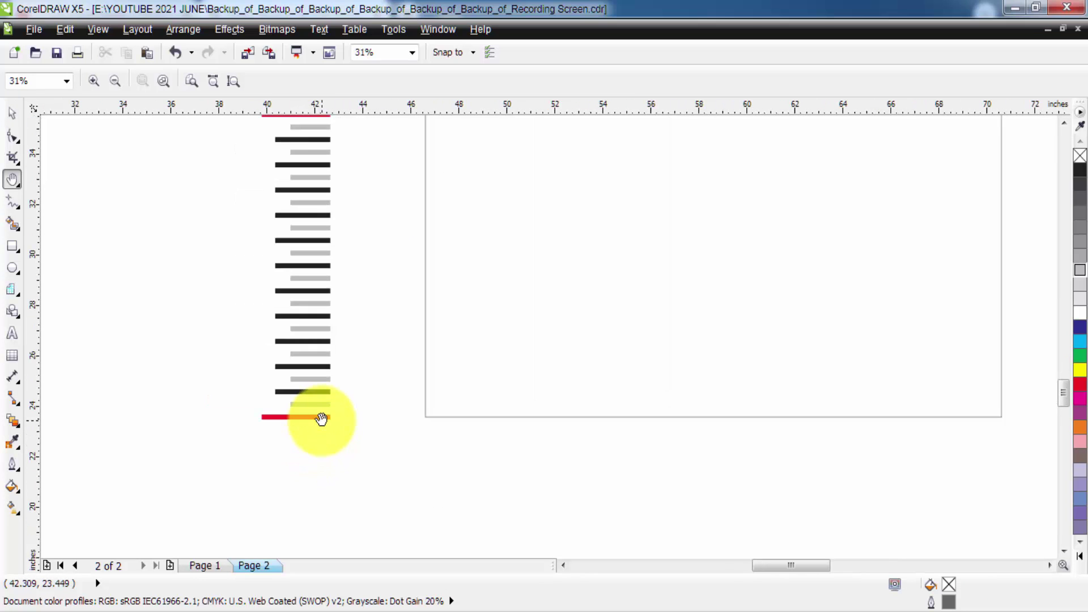
scroll(321, 420, down, 4)
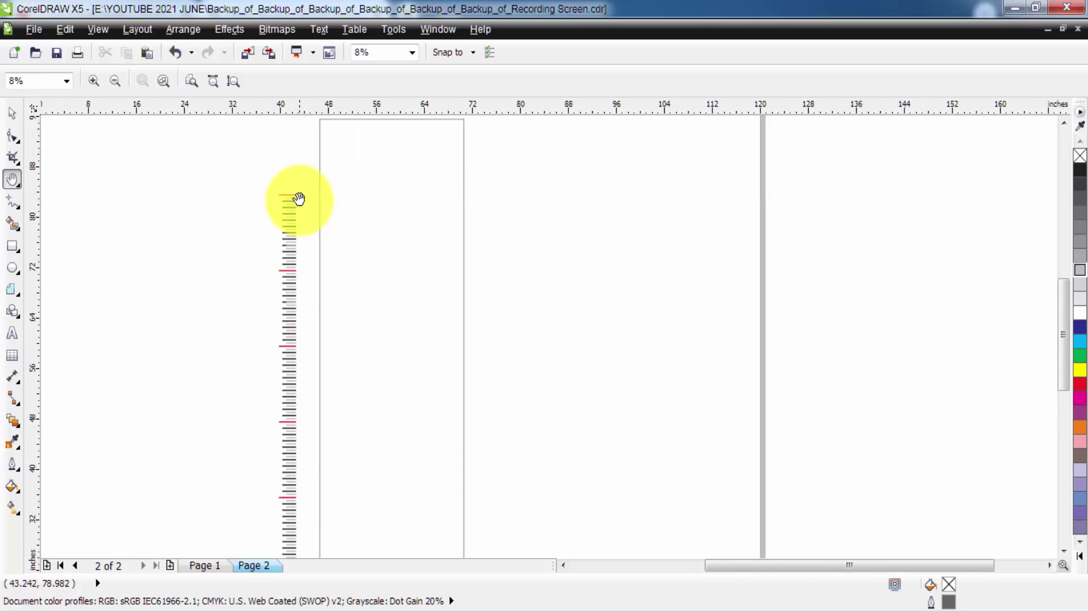
drag(292, 344, 298, 224)
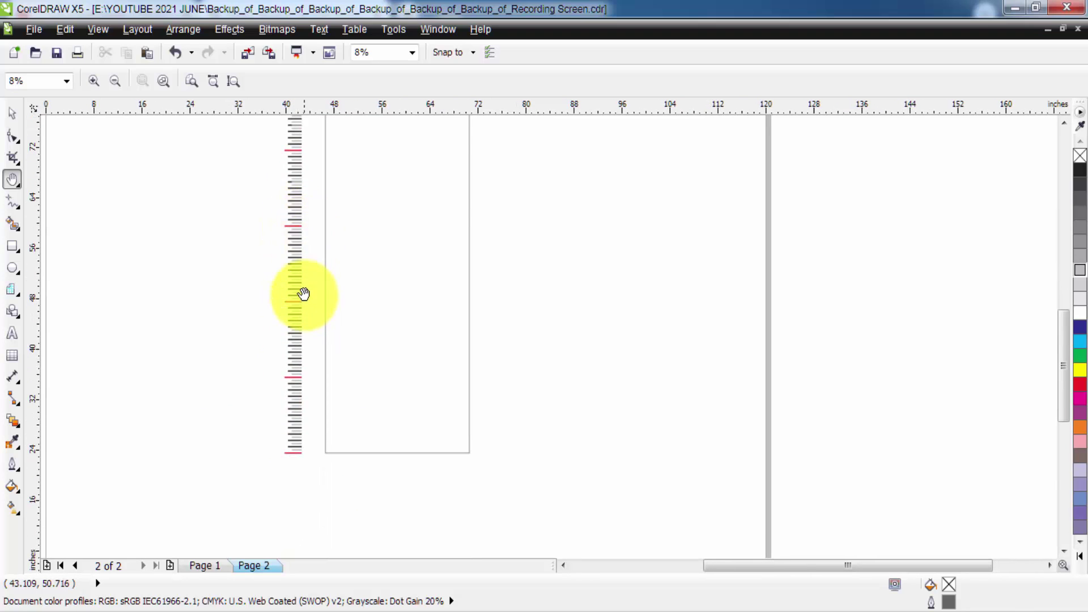
scroll(304, 294, down, 1)
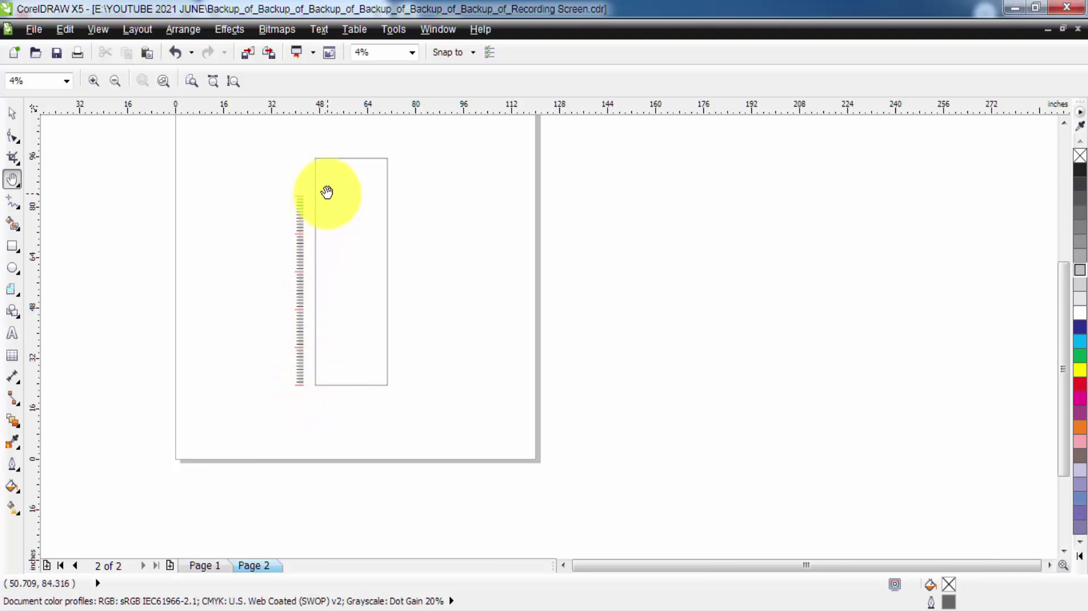
scroll(298, 369, up, 6)
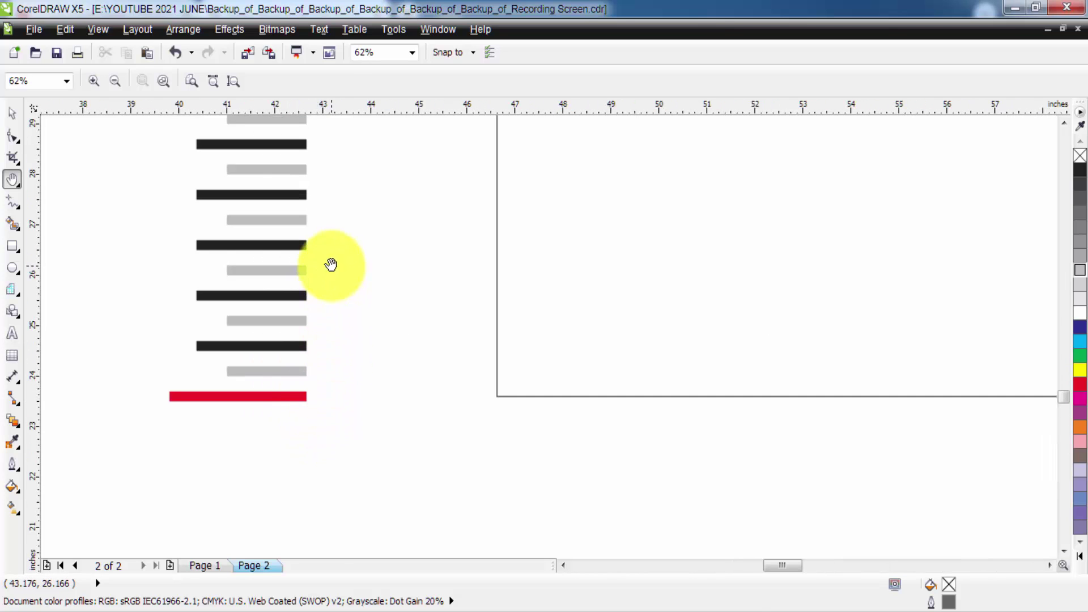
scroll(331, 265, down, 4)
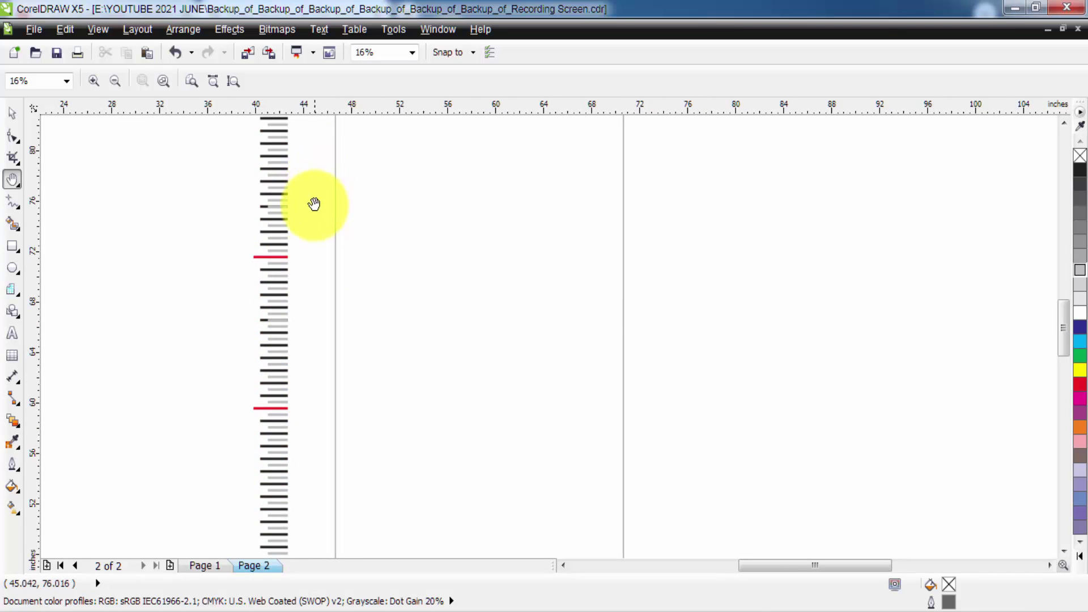
drag(331, 348, 323, 236)
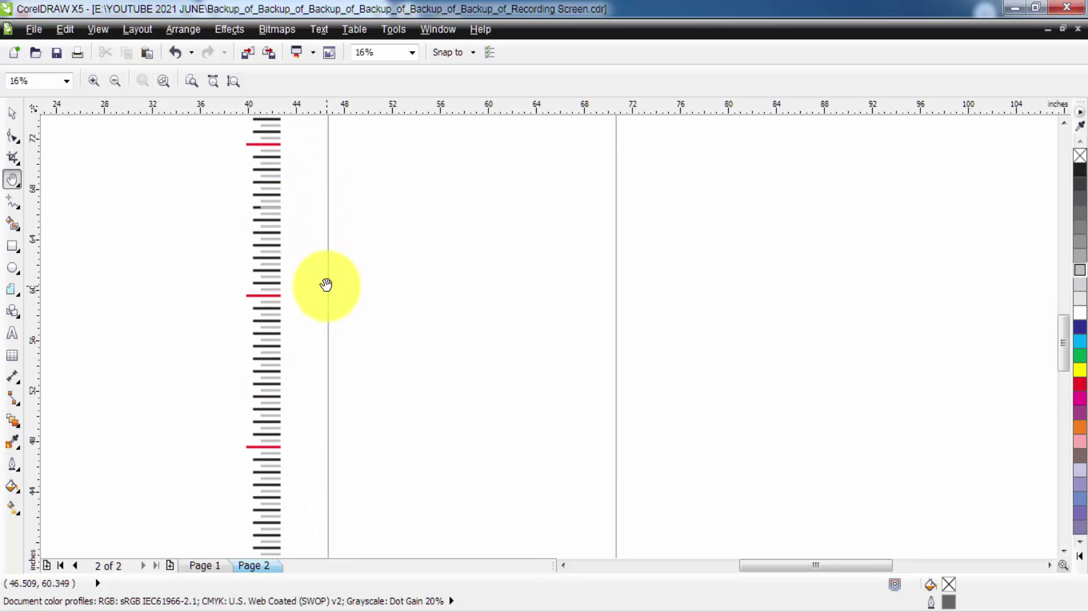
Launch Microsoft Excel with the run command "excel" and open a blank workbook.
key(super+r)
key(Return)
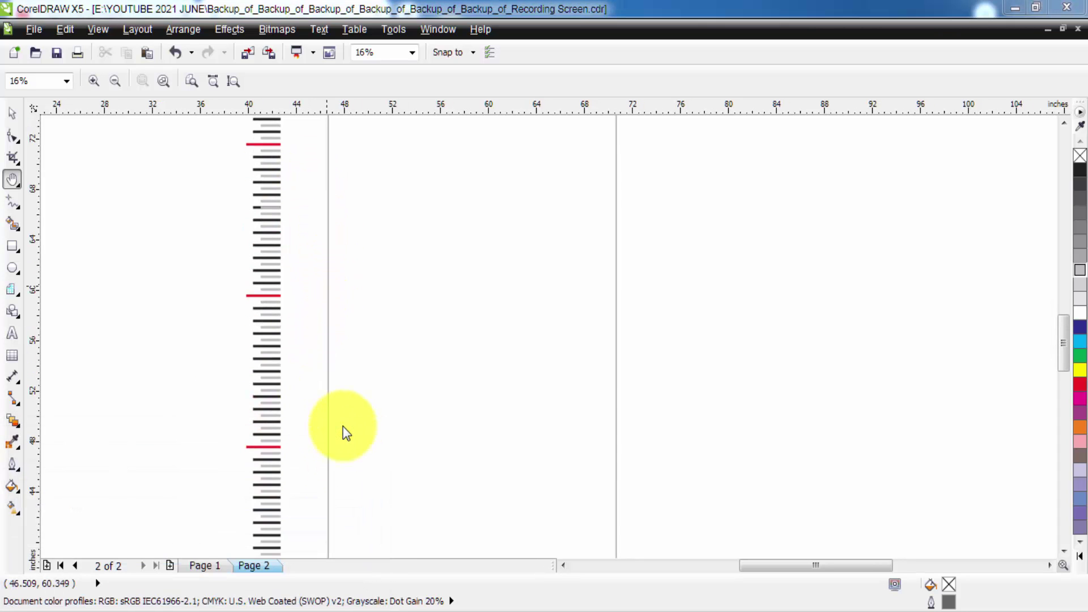
key(super+r)
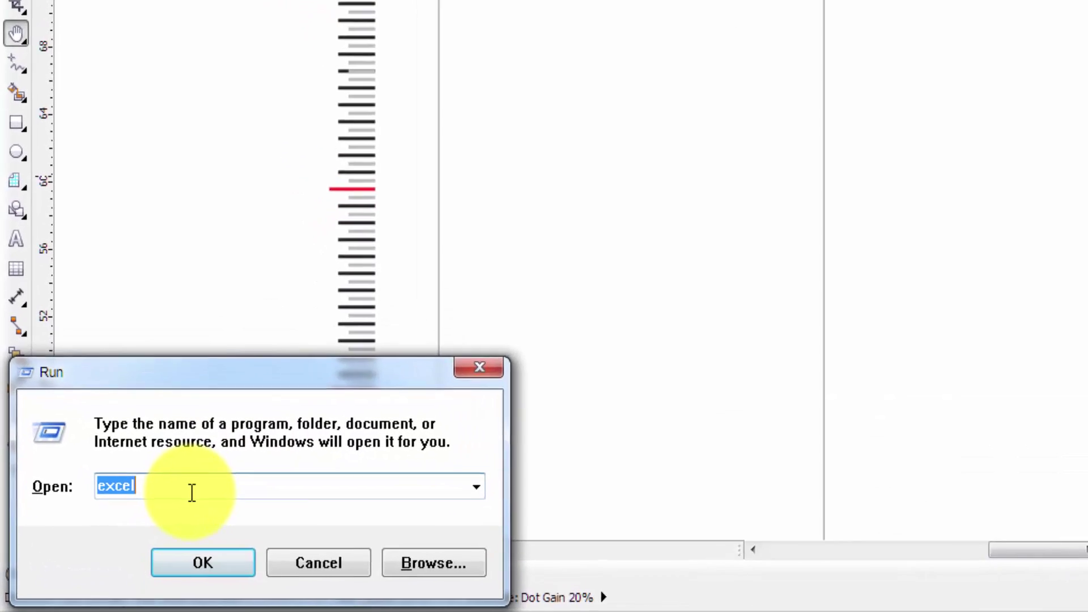
text(excel)
key(Return)
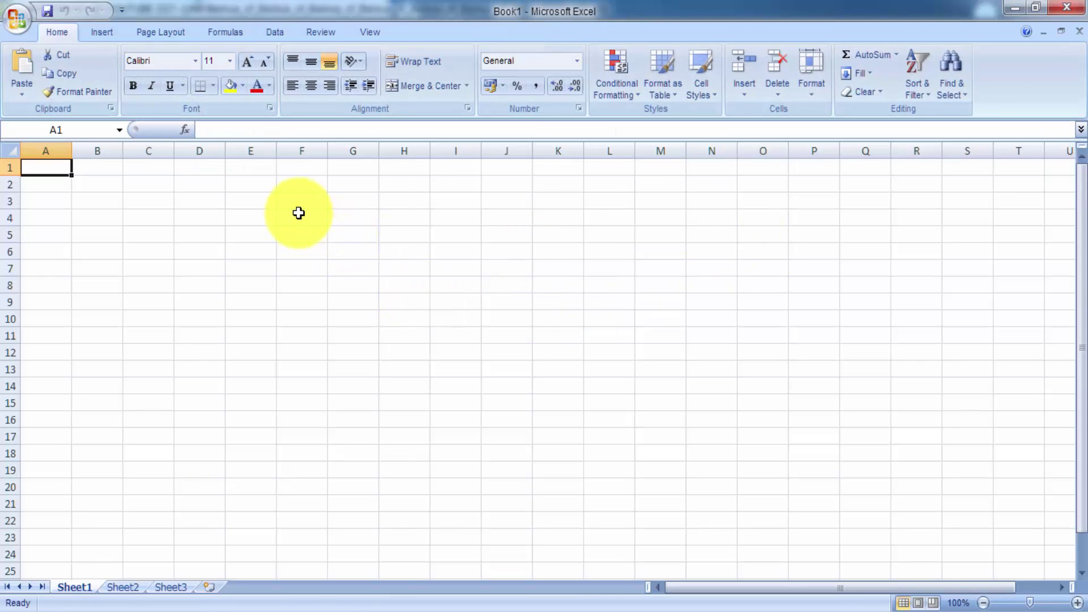
Enter the descending numbers 60, 59 and 58 in cells F4 to F6.
click(299, 213)
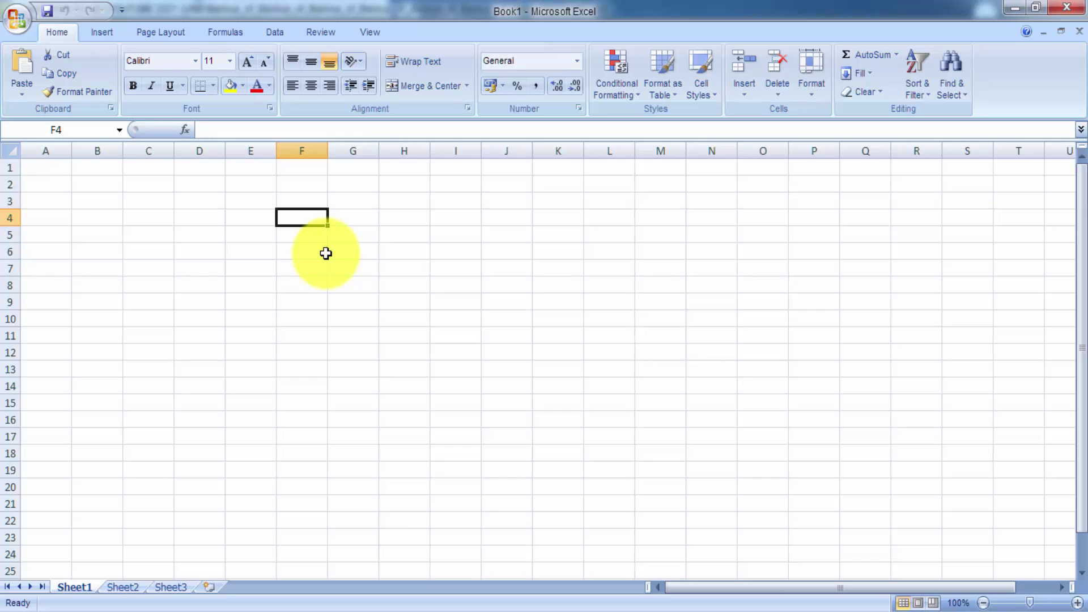
text(60)
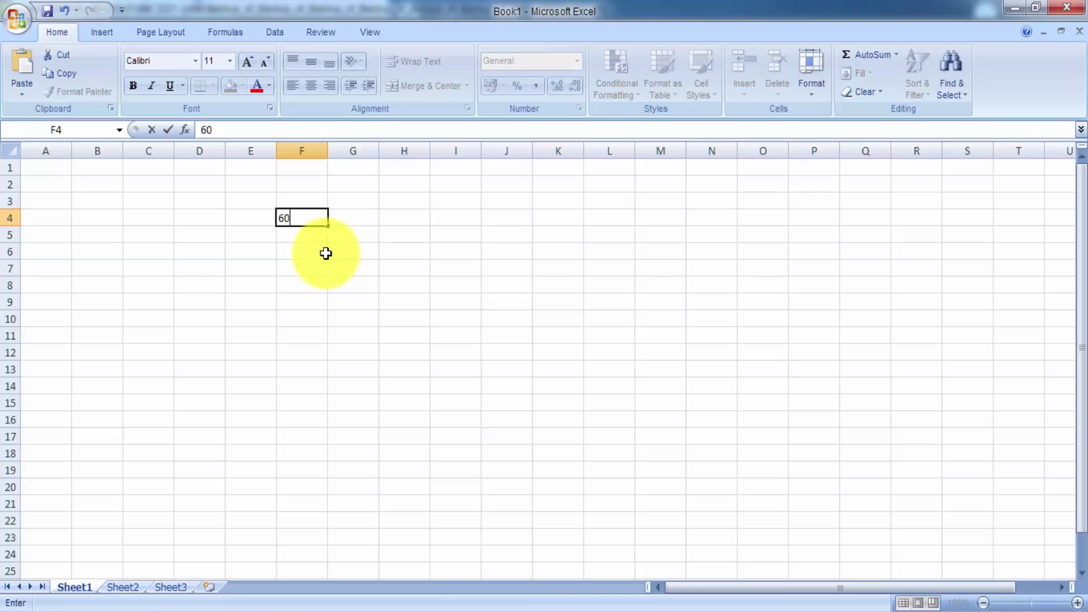
key(Return)
text(59)
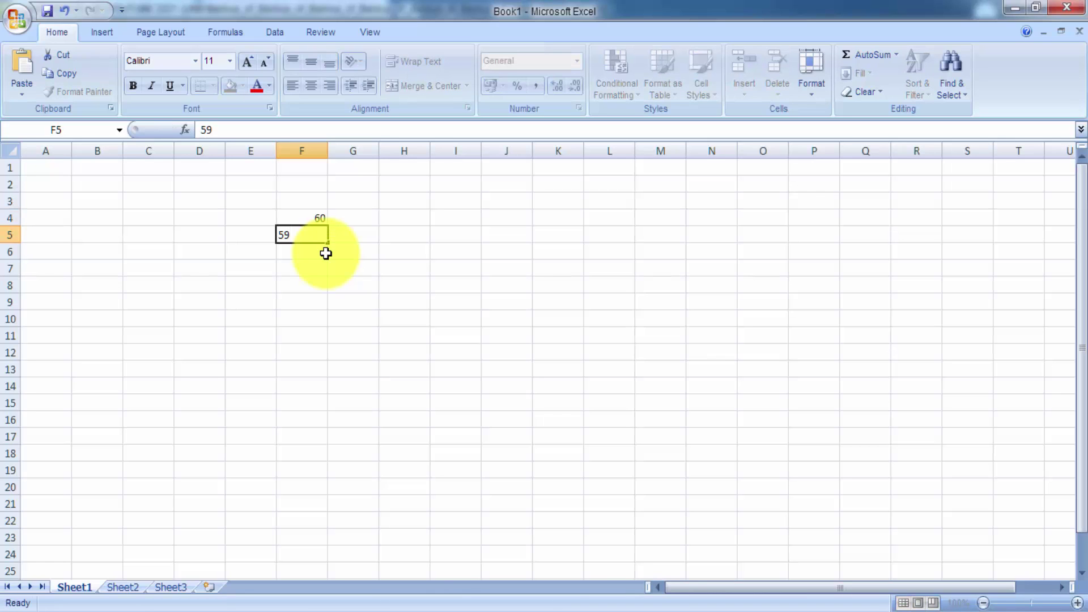
key(Return)
text(5)
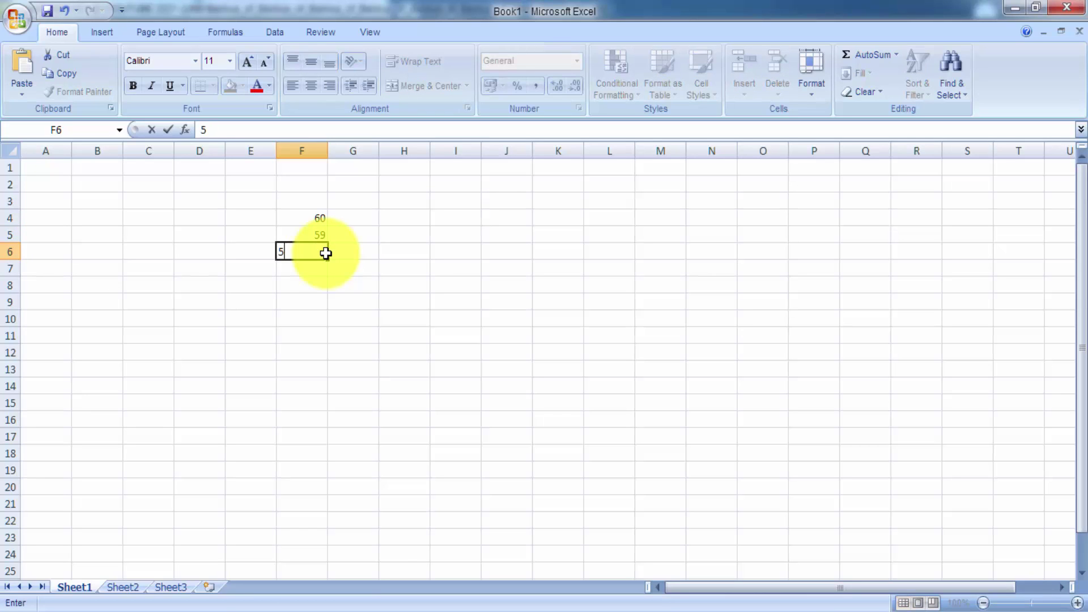
text(8)
key(Return)
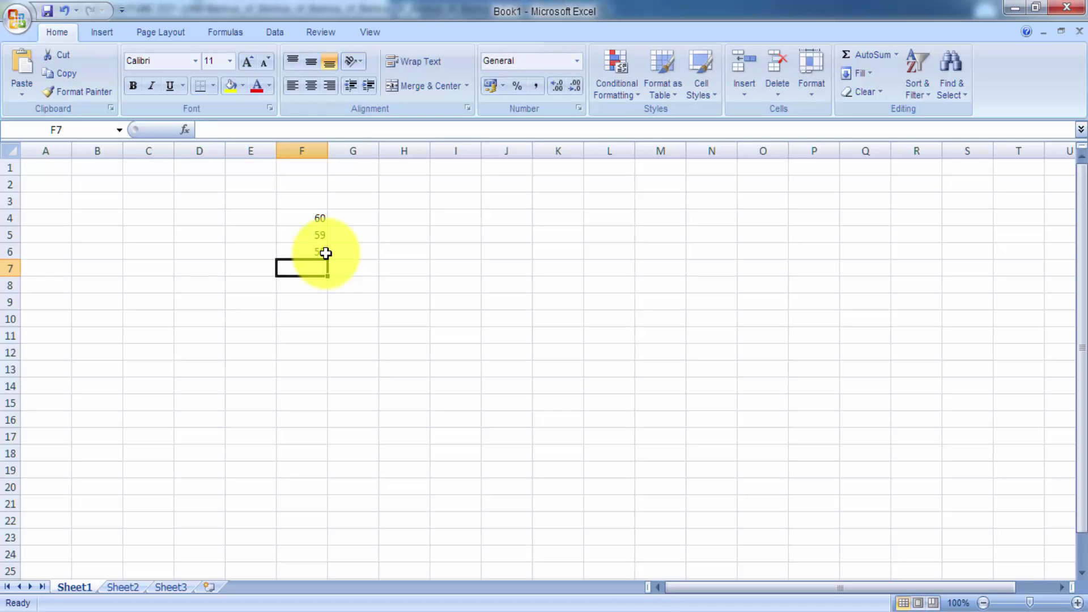
Extend the descending number series from cells F4:F6 down to 0 in cell F64.
click(314, 227)
drag(315, 227, 313, 252)
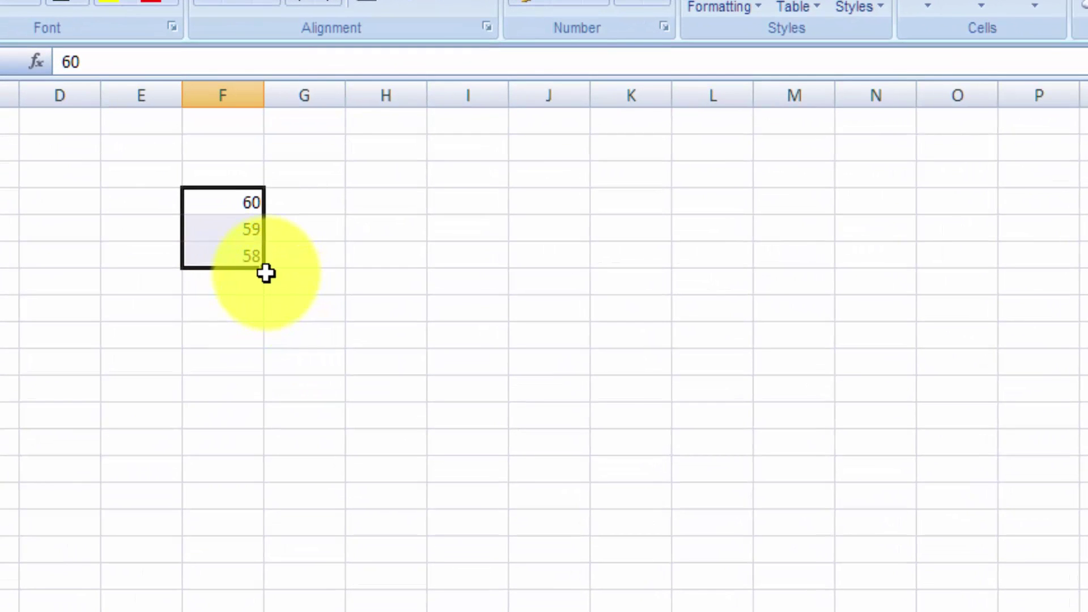
drag(267, 271, 284, 611)
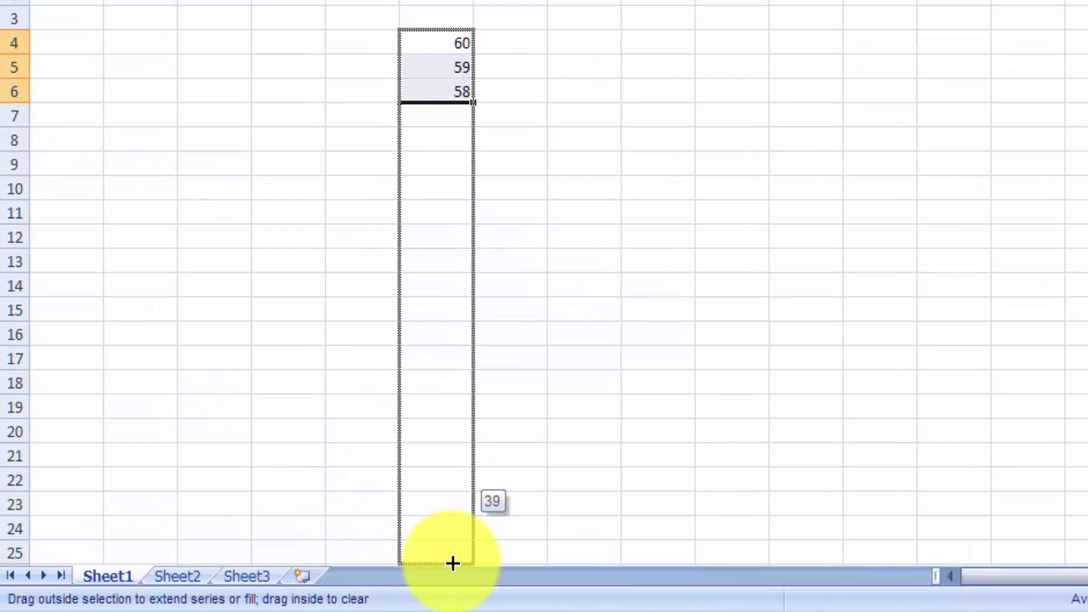
drag(452, 563, 452, 471)
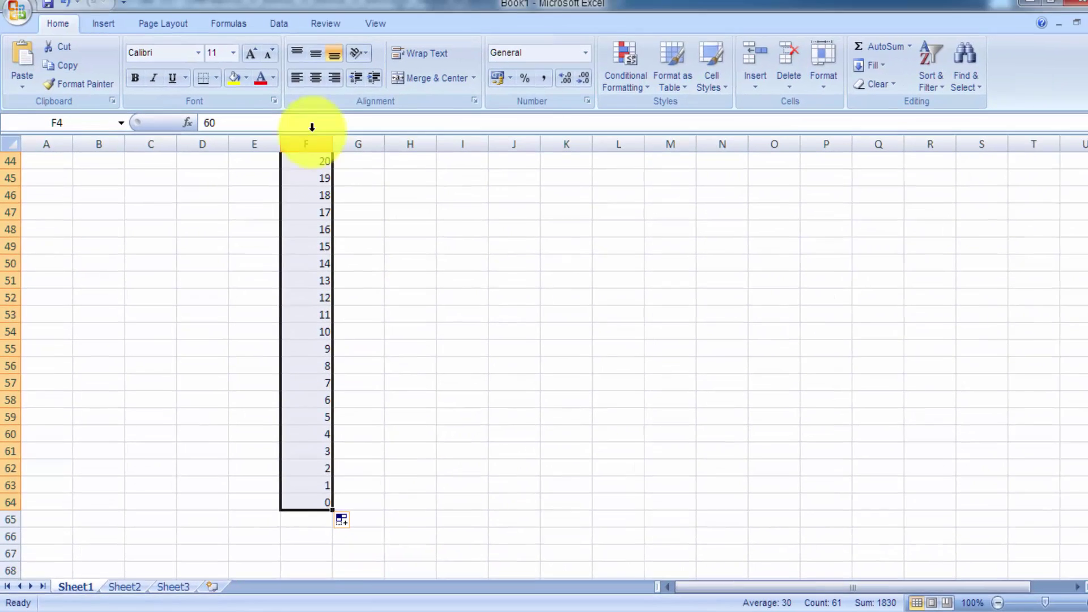
Centre the numbers in cells F4:F64 horizontally and vertically, and copy the range.
scroll(733, 153, up, 13)
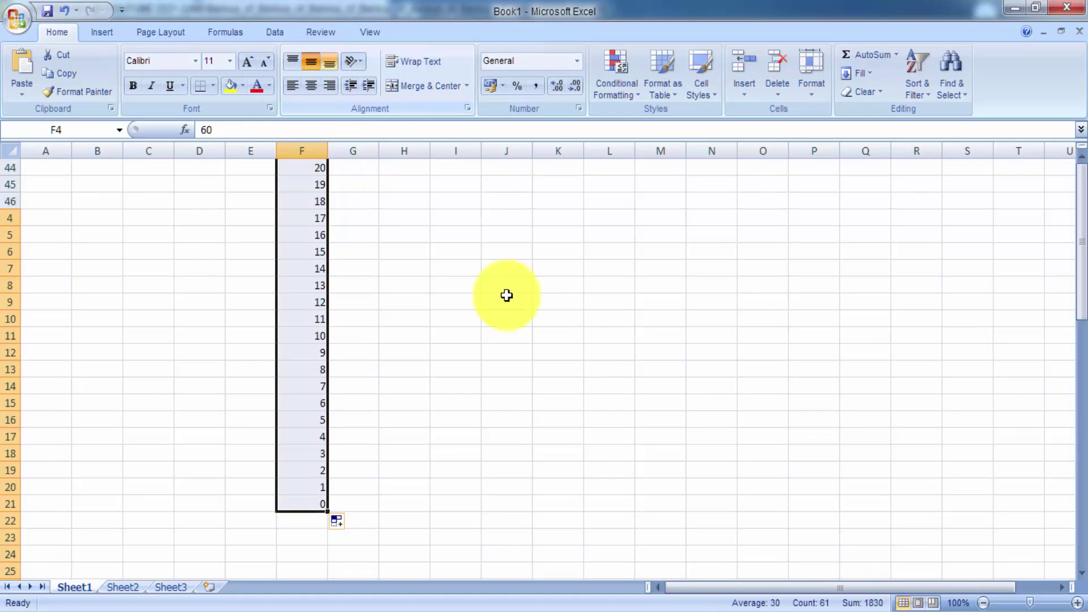
click(312, 86)
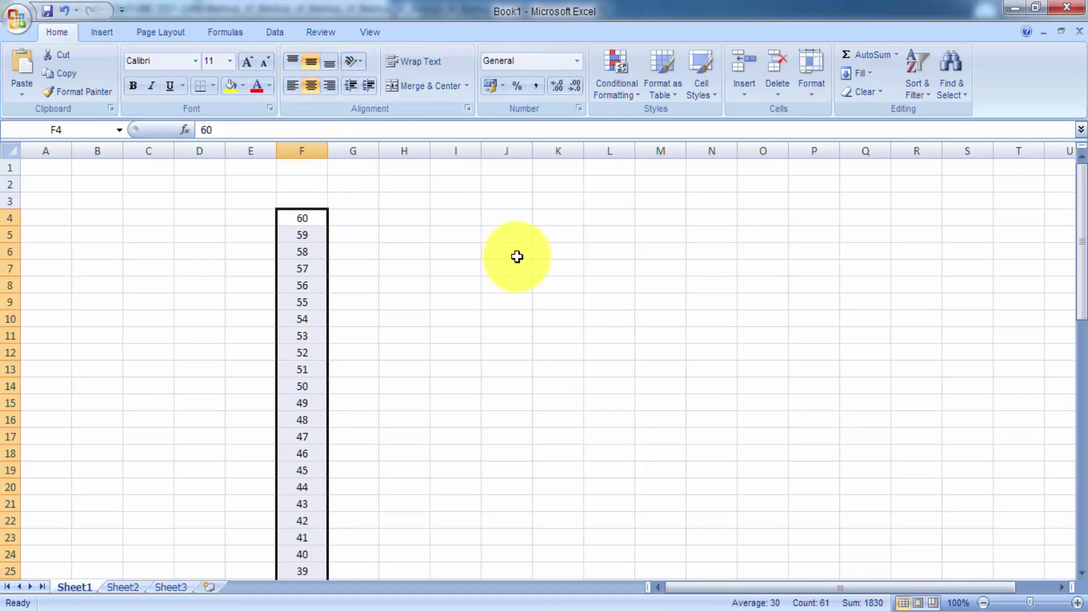
key(ctrl+c)
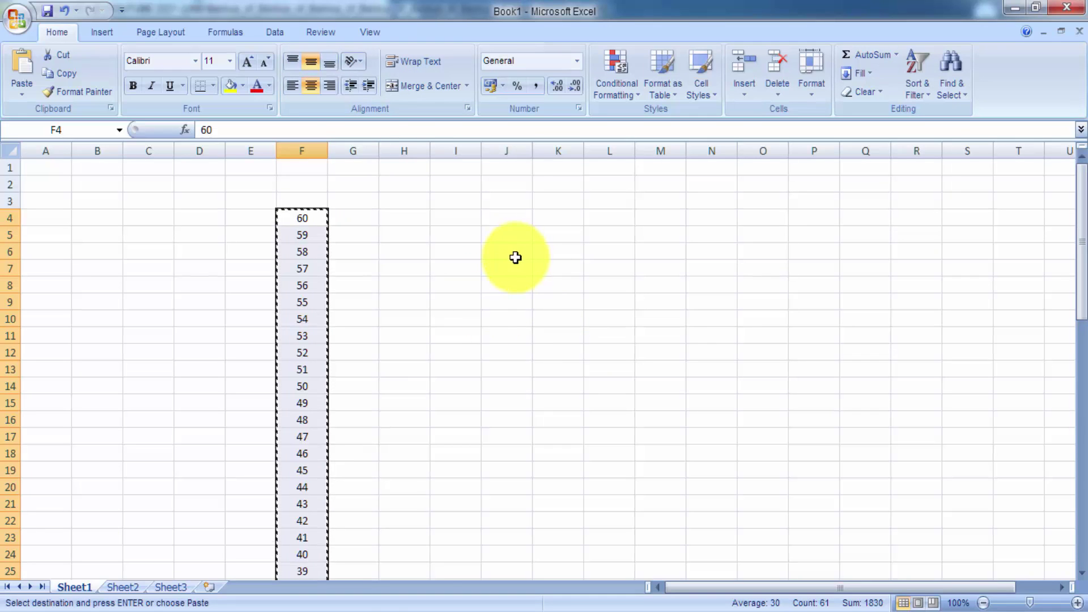
Switch to CorelDRAW and paste the copied Excel numbers onto the page as Text.
key(alt+Tab)
click(100, 33)
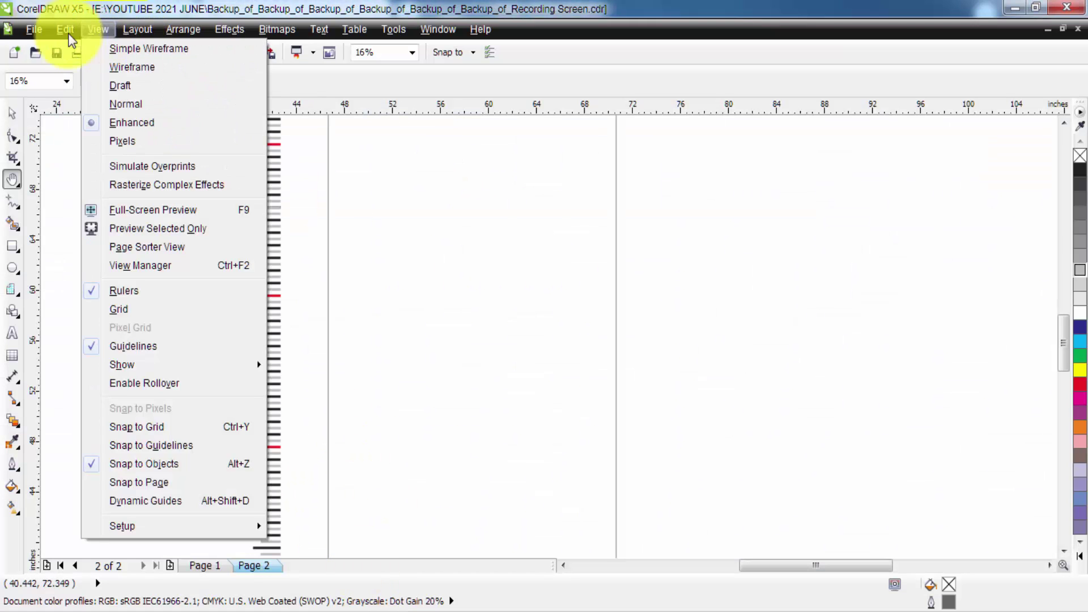
mouse_move(61, 34)
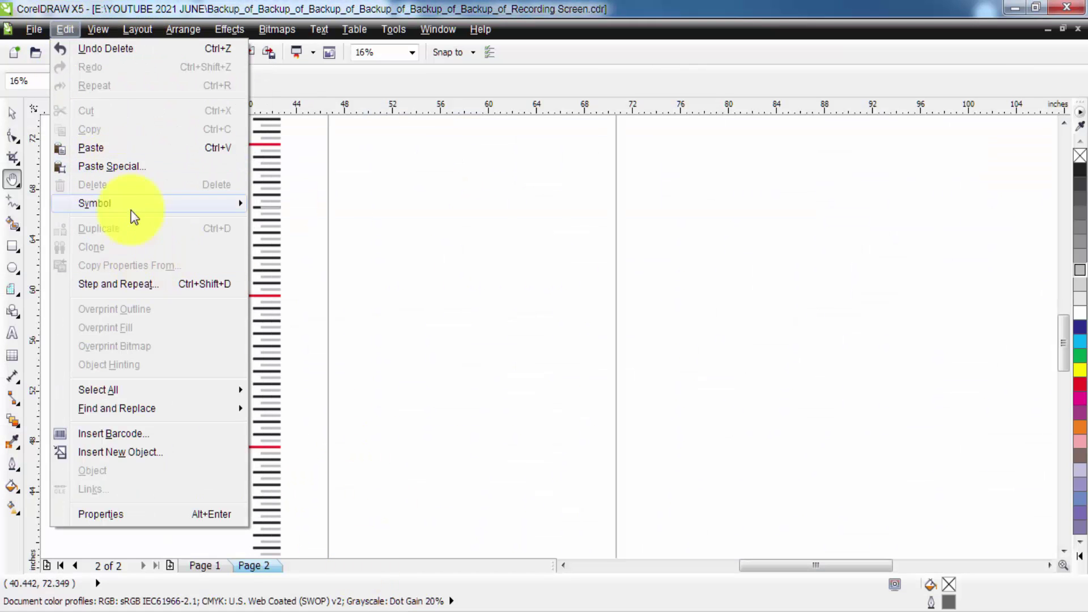
click(123, 167)
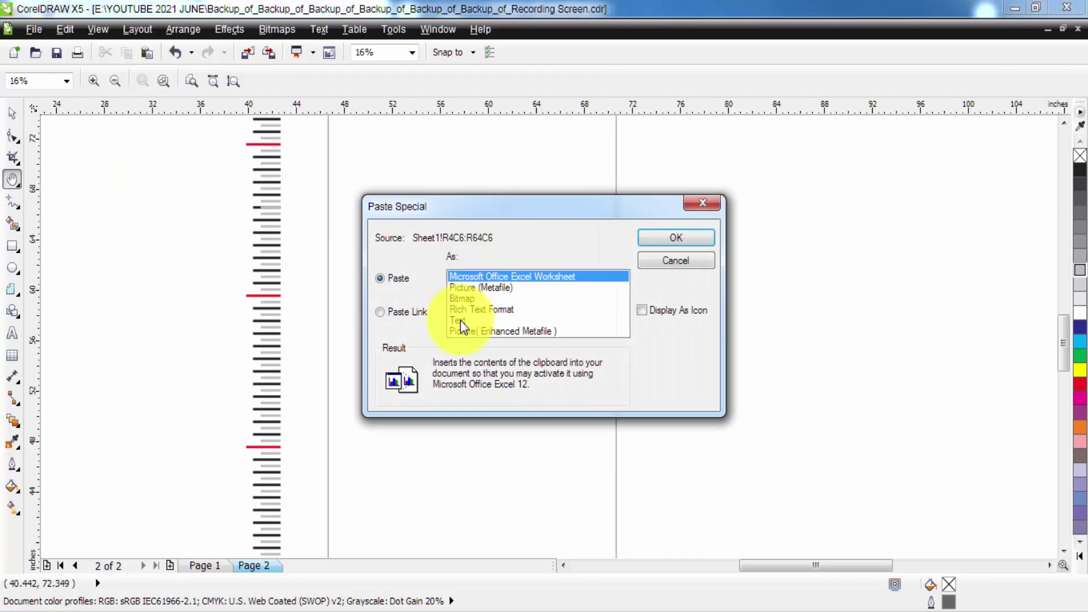
click(460, 320)
click(671, 240)
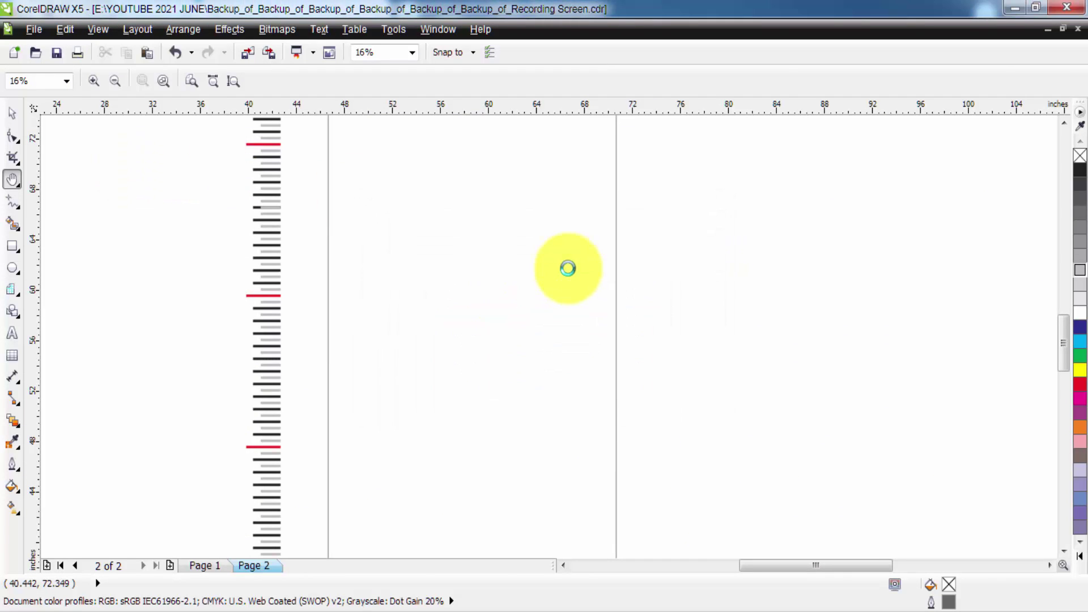
Narrow the pasted paragraph text frame to about 1.74 inches and move it inward from the page's left edge.
scroll(568, 267, down, 2)
scroll(413, 280, up, 1)
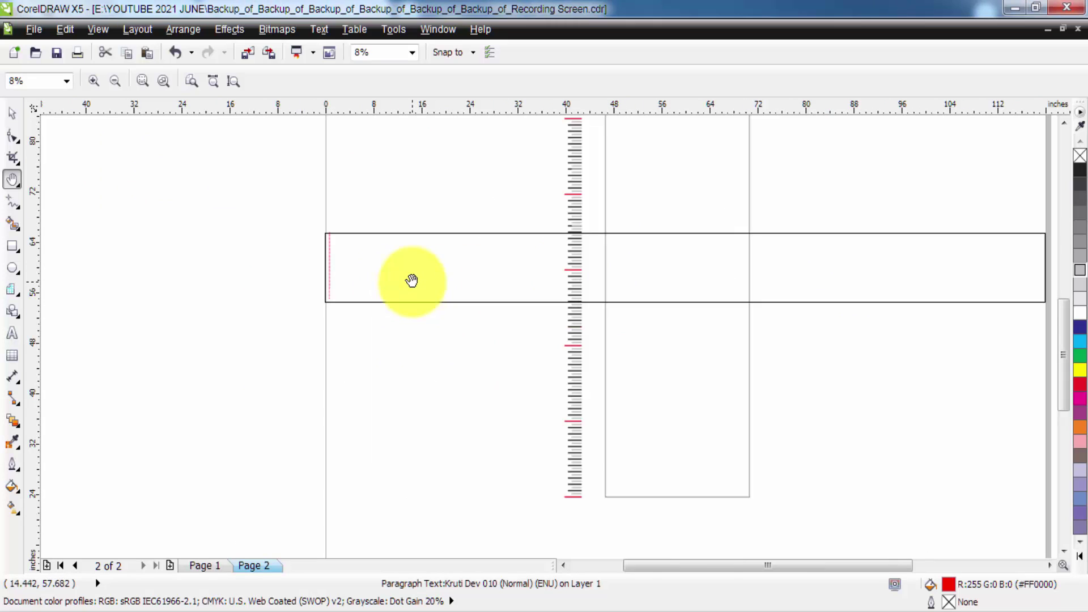
key(space)
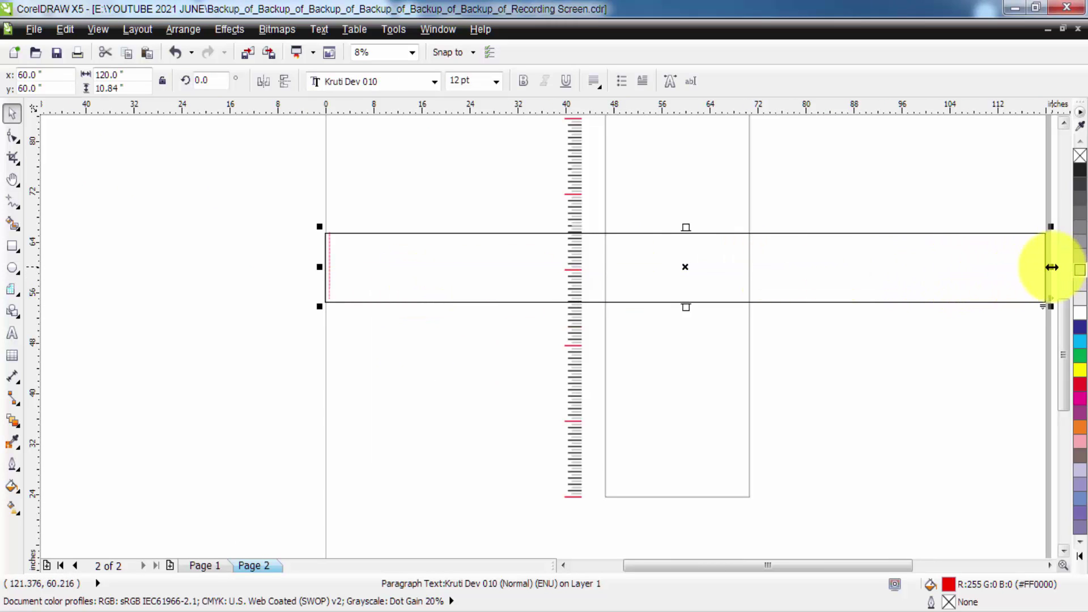
drag(1053, 267, 334, 280)
scroll(339, 267, up, 3)
drag(316, 216, 488, 255)
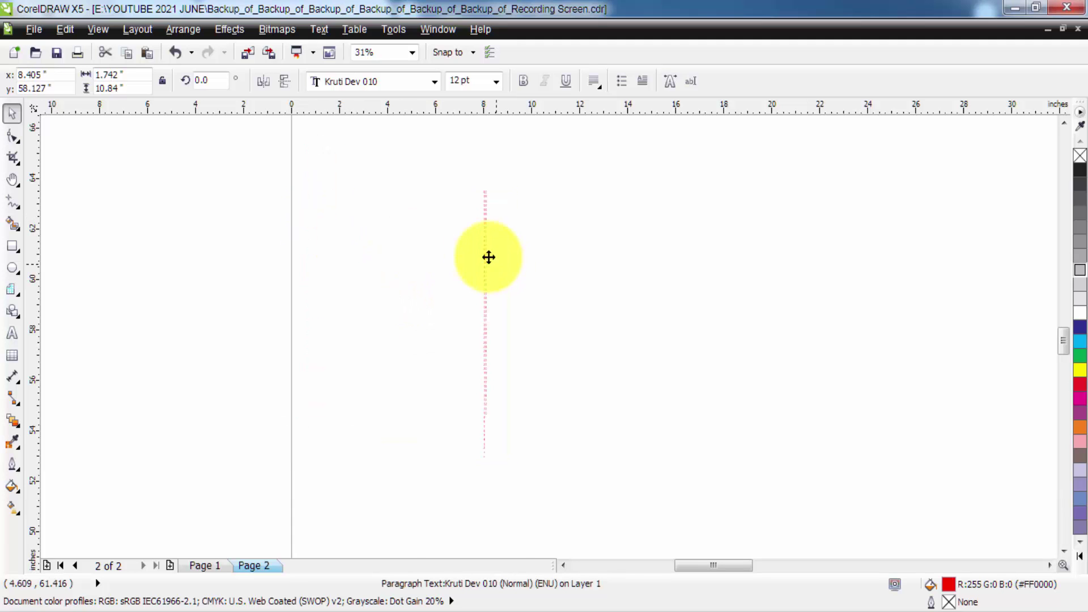
scroll(510, 194, up, 3)
scroll(578, 233, up, 3)
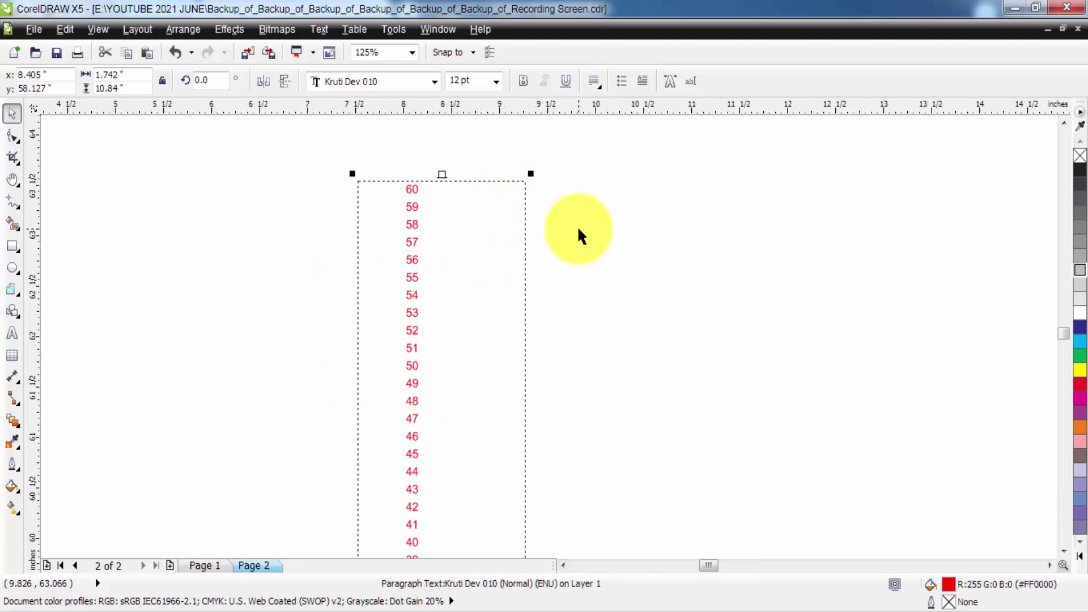
Convert the number column from paragraph text to artistic text and fill it with black.
key(ctrl+F8)
click(294, 253)
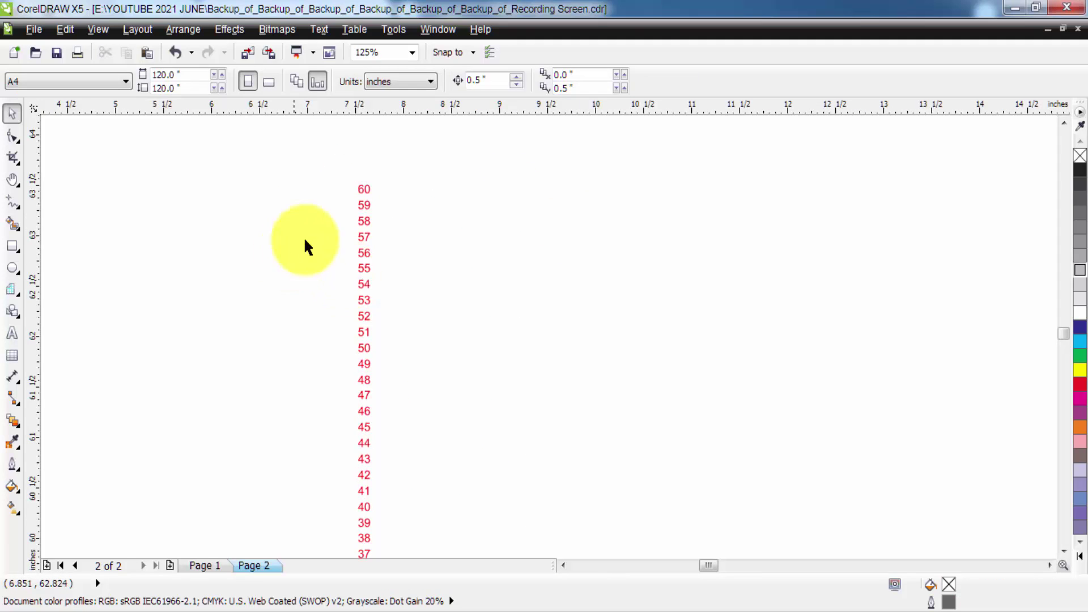
click(363, 196)
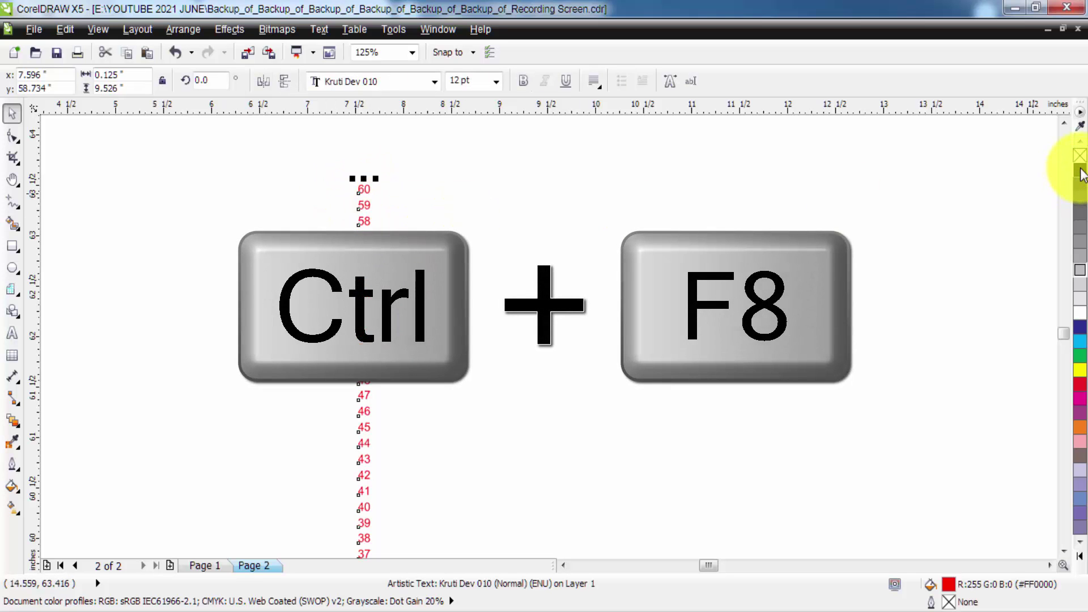
click(1080, 170)
Move the number column to the right of the scale's upper part and enlarge it to about 28.5 pt.
scroll(680, 285, down, 2)
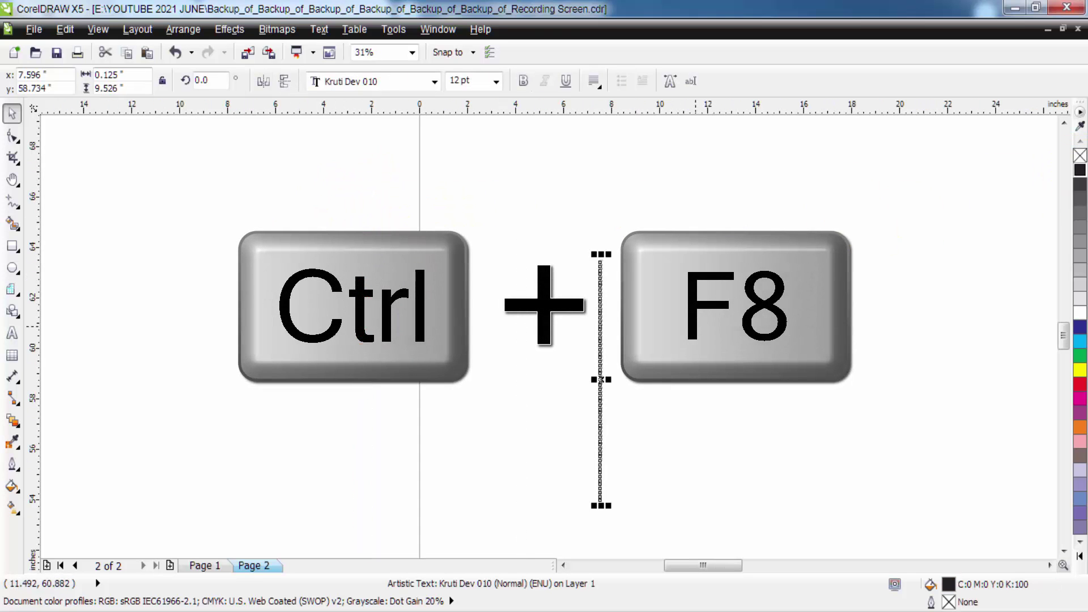
scroll(368, 374, down, 5)
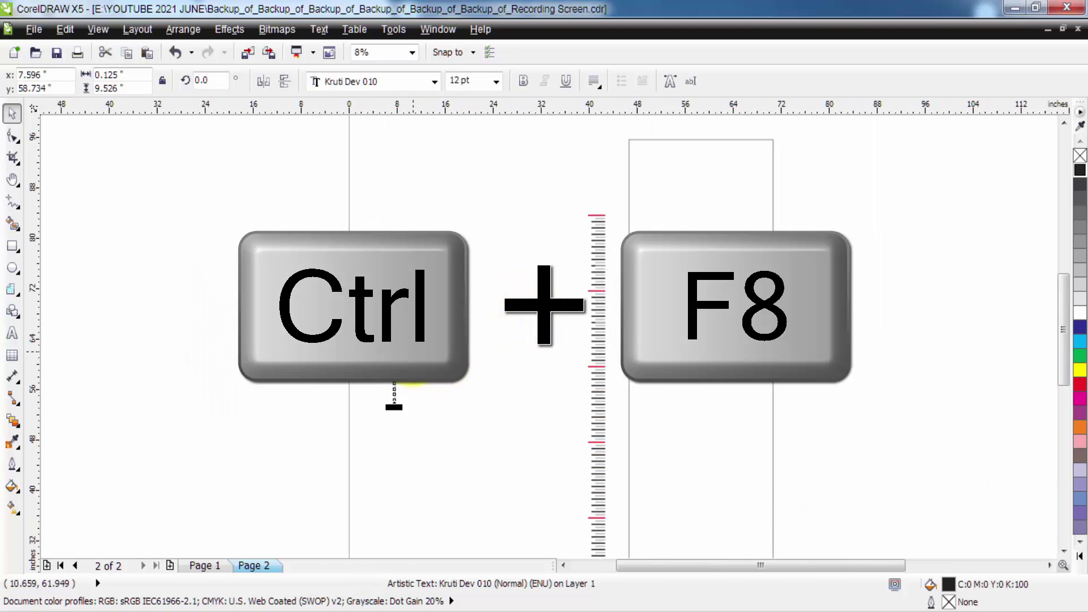
drag(400, 338, 621, 225)
key(F2)
drag(551, 200, 616, 242)
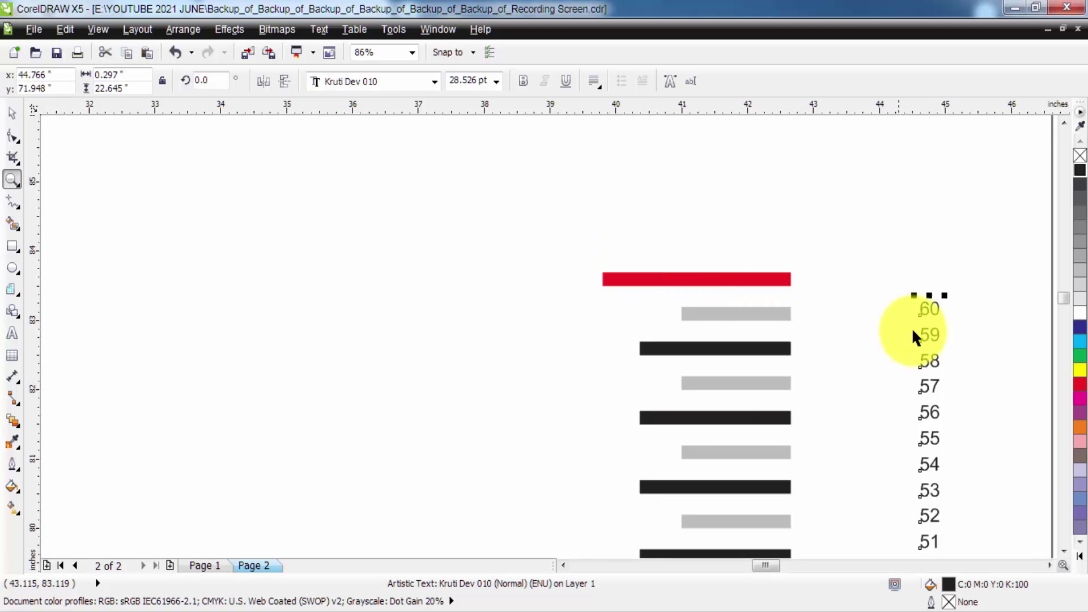
Move the number column close to the scale's right edge and level the 60 with the topmost red foot mark.
key(h)
drag(869, 326, 546, 265)
key(space)
scroll(545, 264, up, 3)
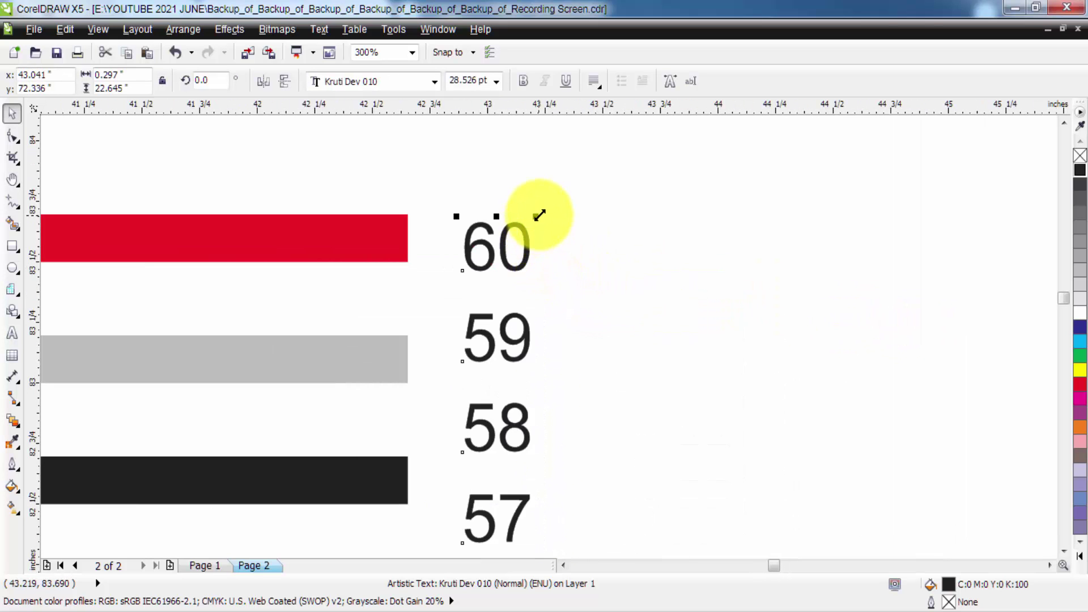
drag(539, 215, 551, 207)
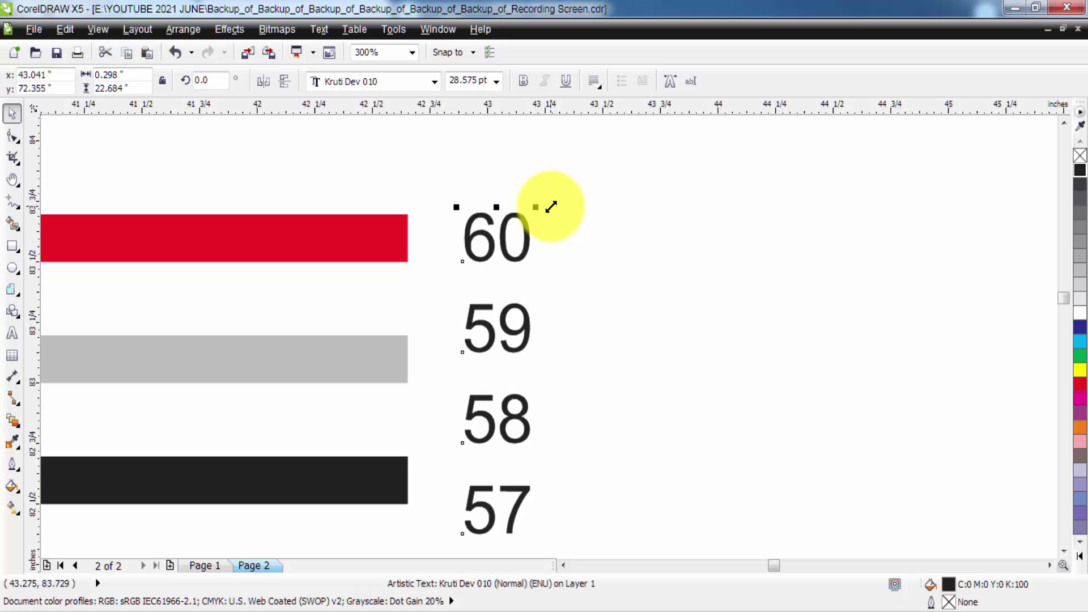
Enlarge the number column beside the scale to about 58.9 pt.
key(h)
scroll(581, 238, down, 3)
drag(619, 397, 556, 126)
drag(587, 412, 551, 228)
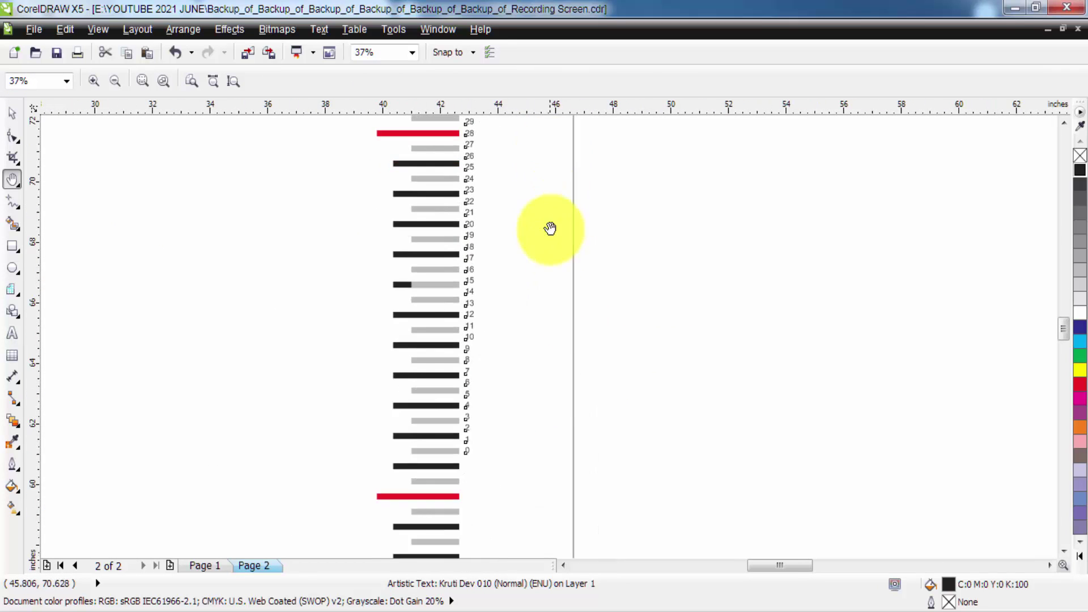
drag(571, 356, 571, 185)
drag(564, 325, 560, 243)
scroll(553, 267, down, 1)
drag(552, 317, 530, 419)
scroll(510, 284, down, 2)
Enlarge the number column further to about 66.5 pt, extending it toward the scale's lower end.
key(space)
key(z)
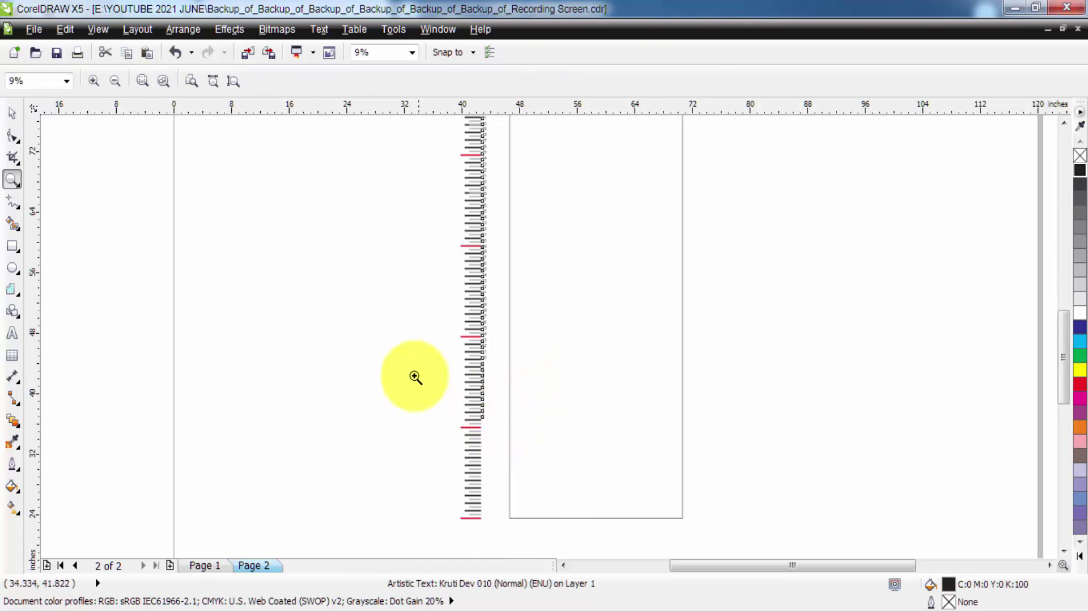
scroll(416, 377, up, 3)
key(space)
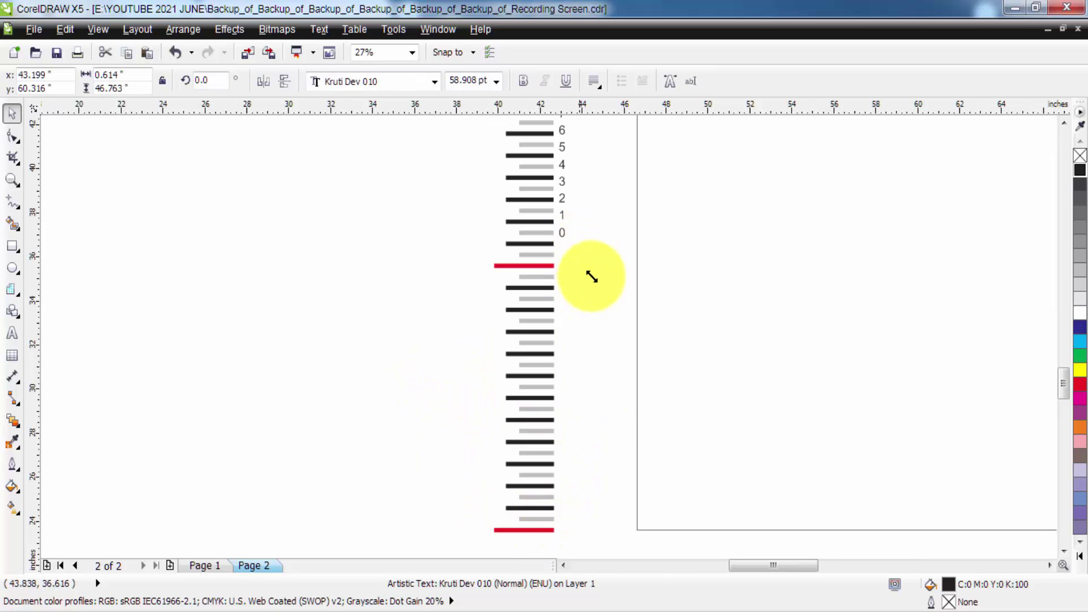
drag(592, 277, 632, 384)
Increase the number column's line spacing with the Shape tool until the 0 reaches the lowest red mark.
key(h)
drag(638, 447, 566, 329)
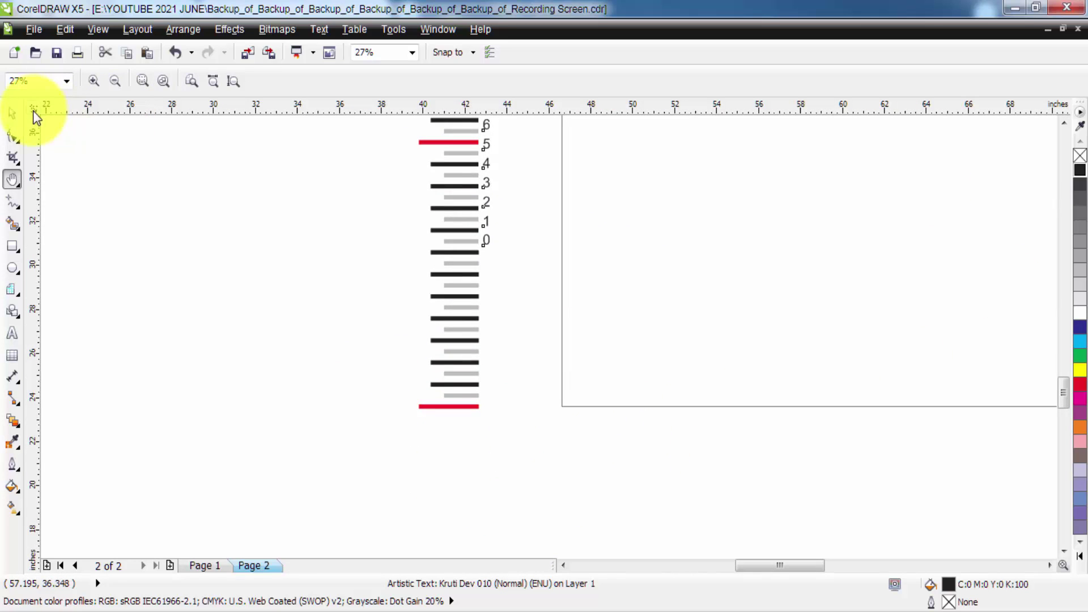
click(20, 141)
drag(482, 249, 491, 425)
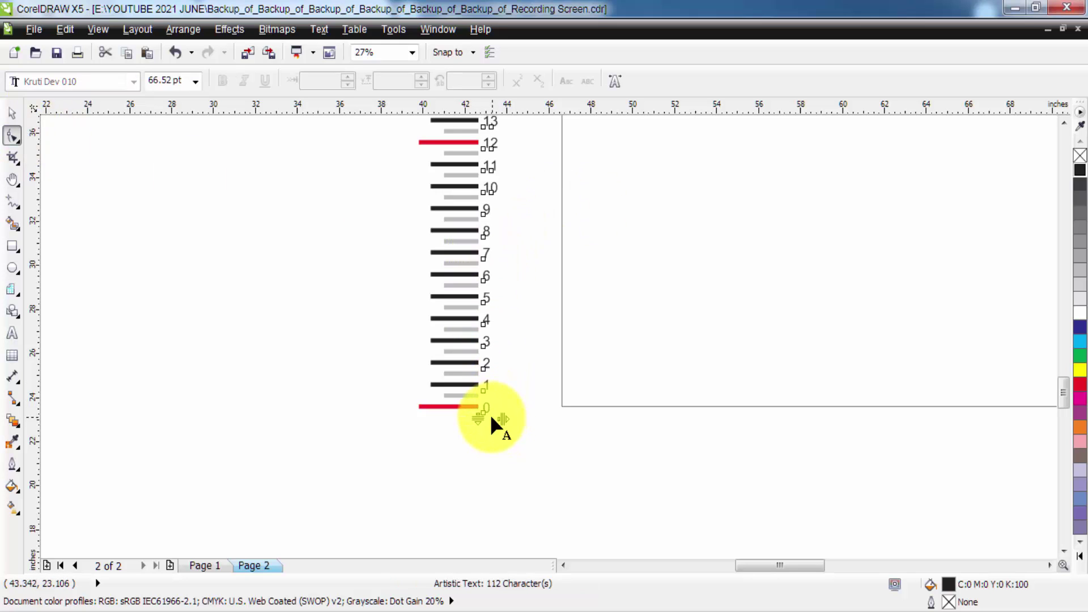
Fine-tune the line spacing so the 0 sits level with the bottom red mark, and deselect the text.
scroll(489, 415, up, 5)
drag(441, 398, 441, 388)
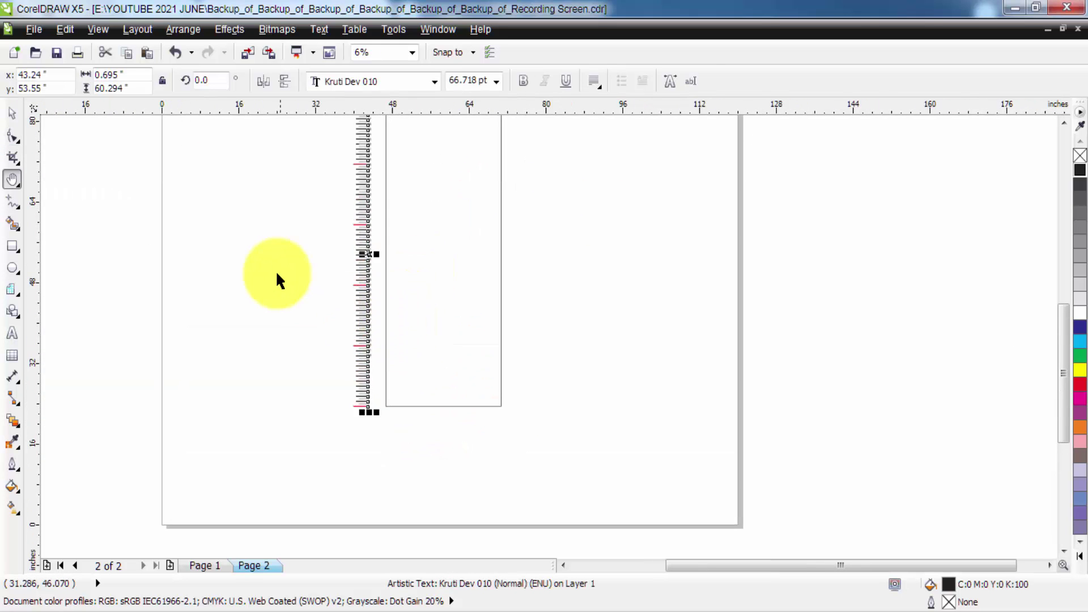
click(276, 270)
key(z)
drag(310, 346, 442, 444)
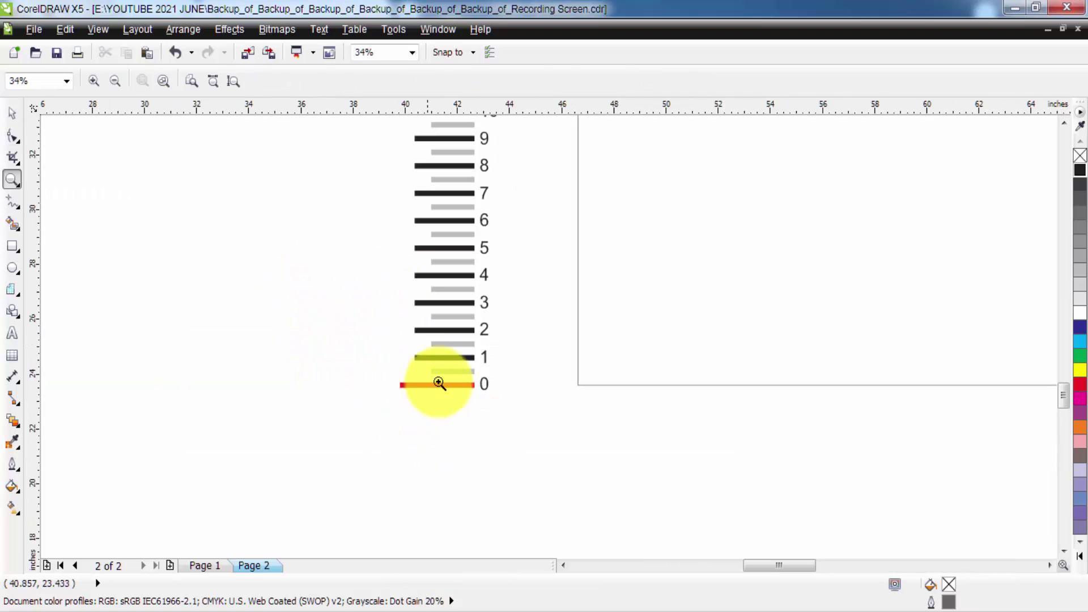
key(space)
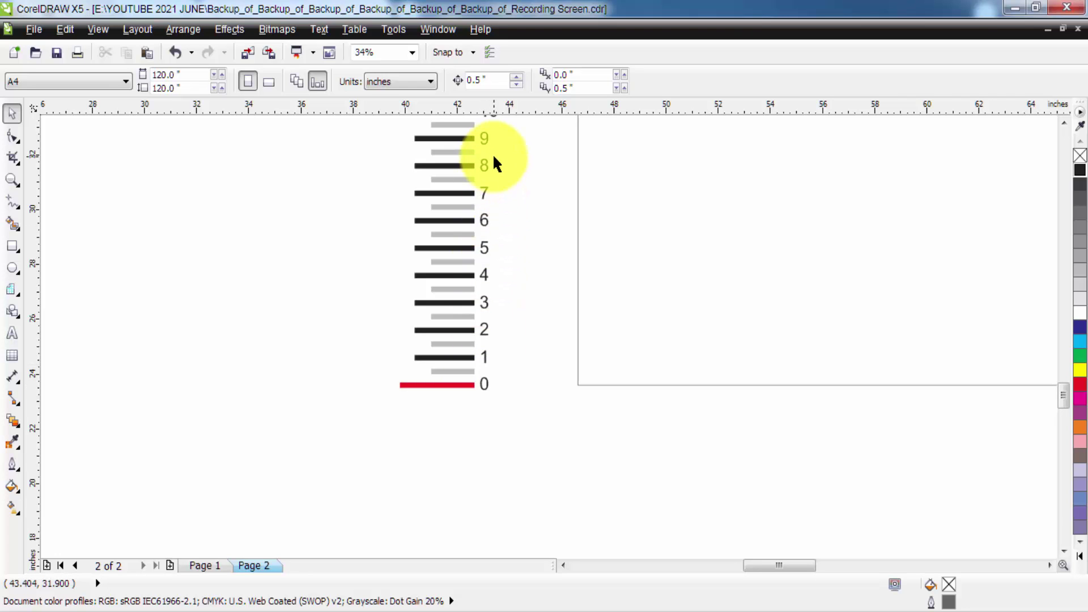
Check the alignment of the numbers with the scale marks along the full column from 0 to 60.
key(h)
drag(506, 315, 488, 413)
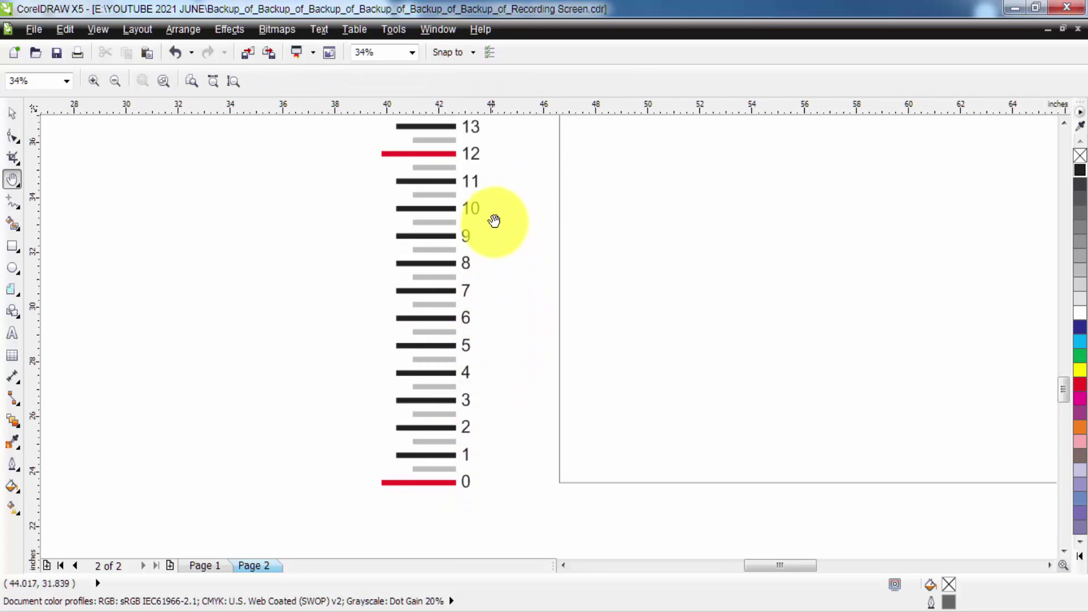
drag(494, 191, 492, 353)
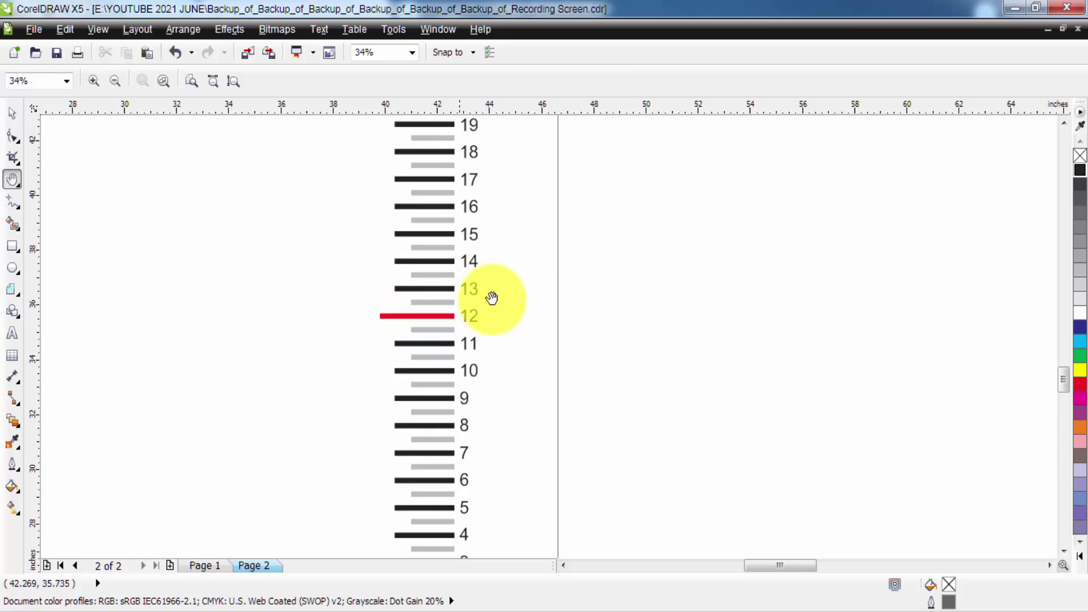
drag(535, 262, 515, 401)
drag(471, 230, 469, 299)
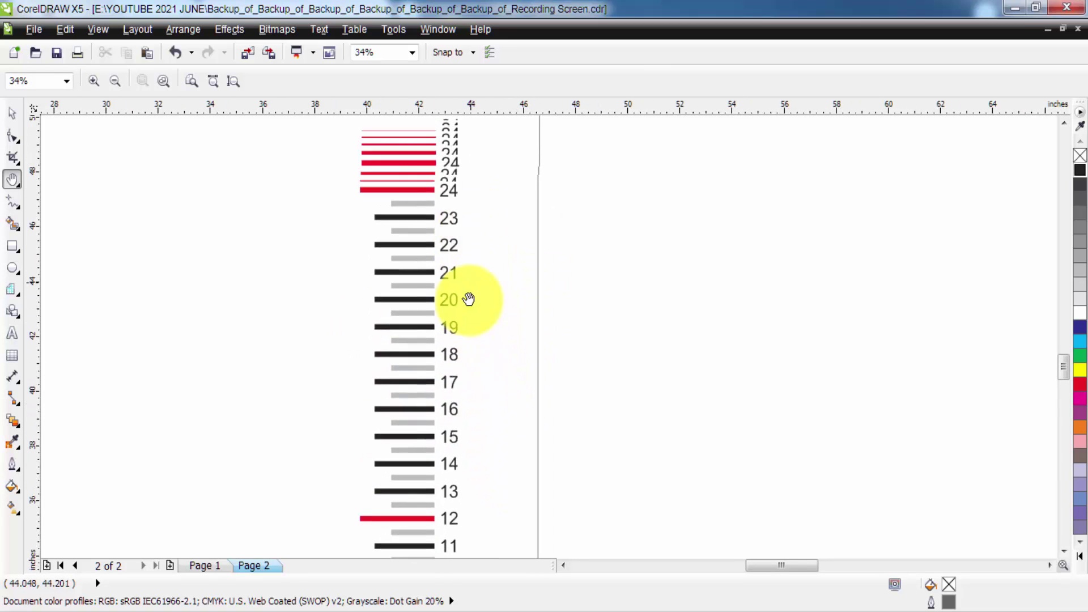
drag(454, 208, 454, 294)
drag(492, 243, 479, 433)
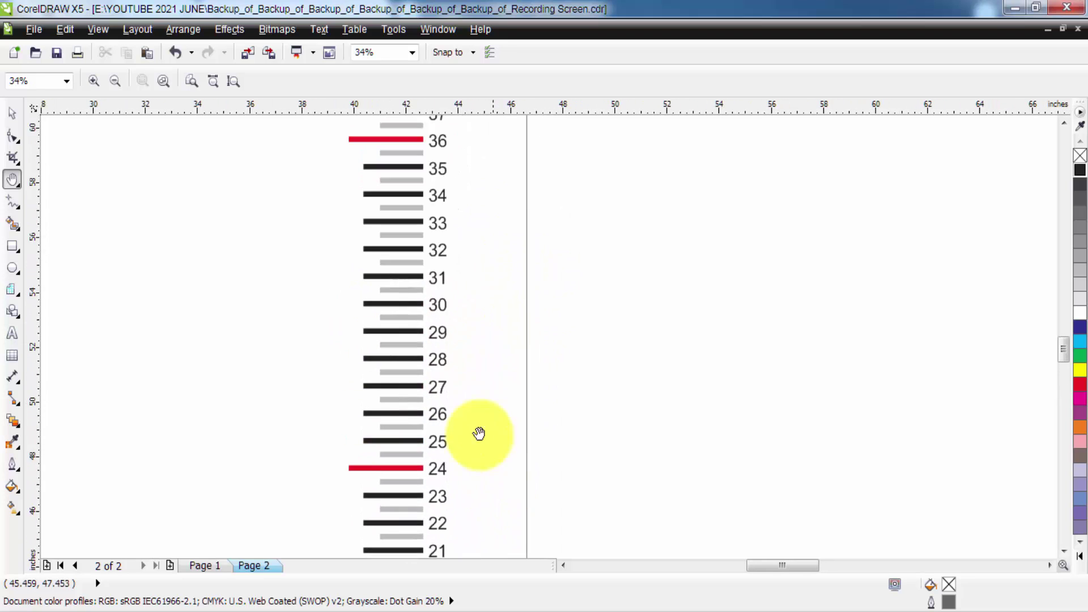
drag(445, 279, 443, 401)
drag(413, 272, 413, 340)
drag(479, 295, 478, 328)
drag(469, 250, 456, 401)
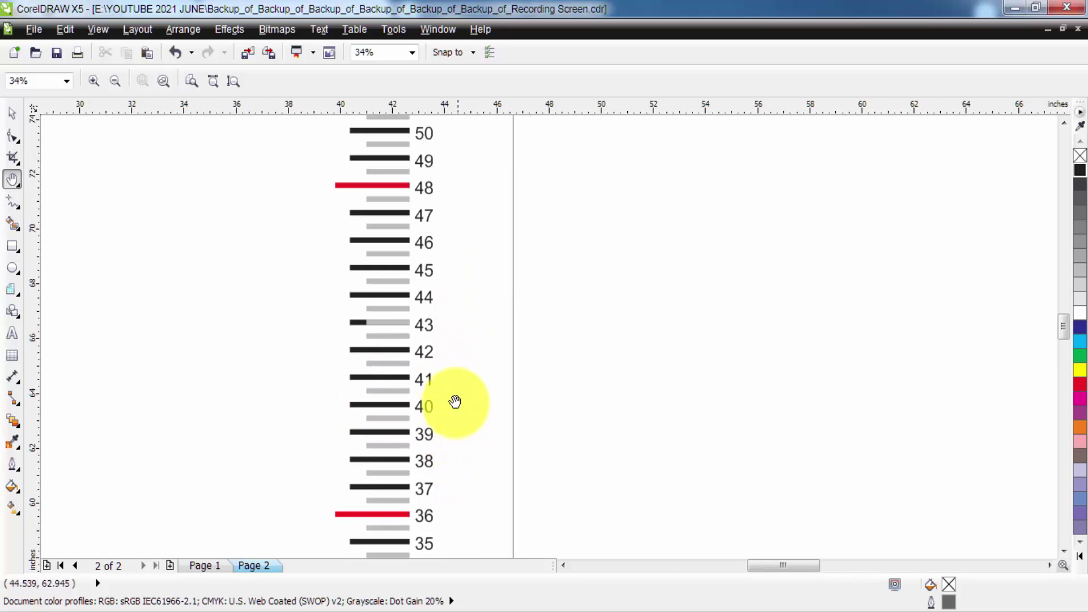
drag(417, 189, 417, 376)
drag(454, 312, 437, 451)
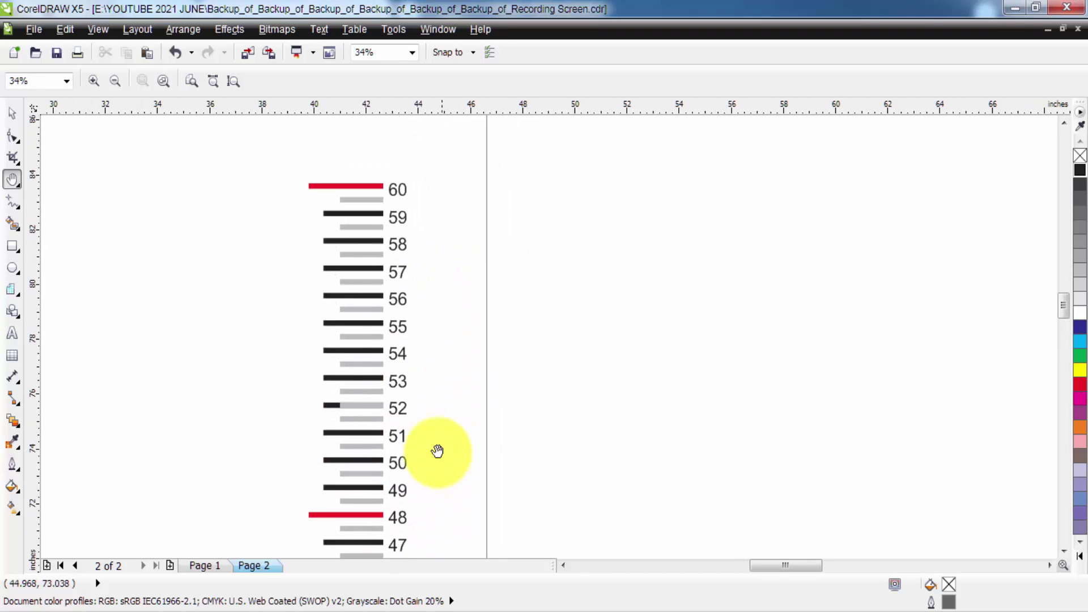
scroll(403, 187, down, 2)
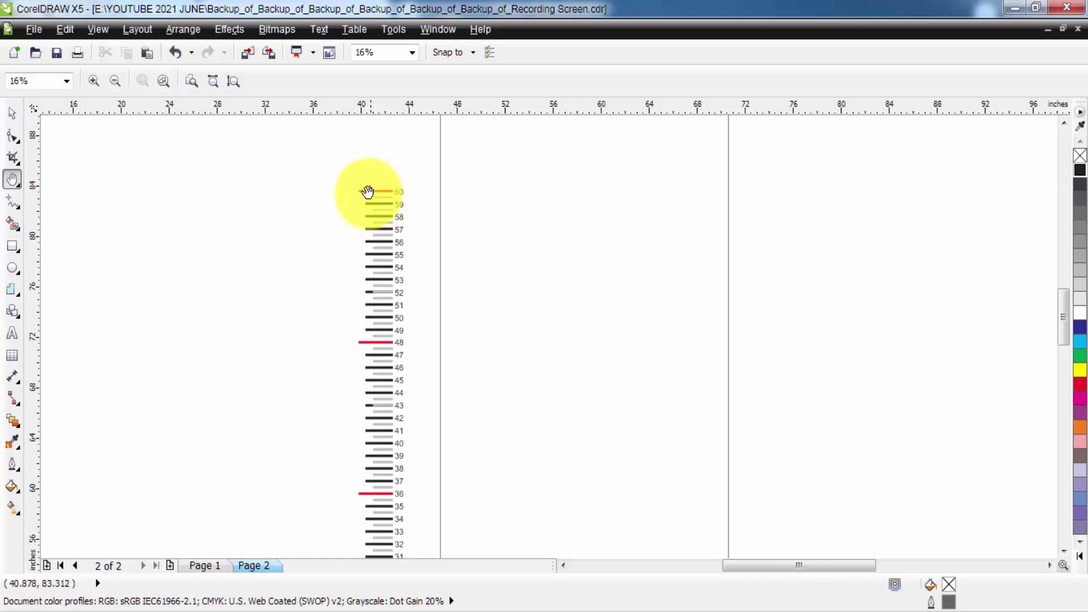
drag(367, 405, 359, 316)
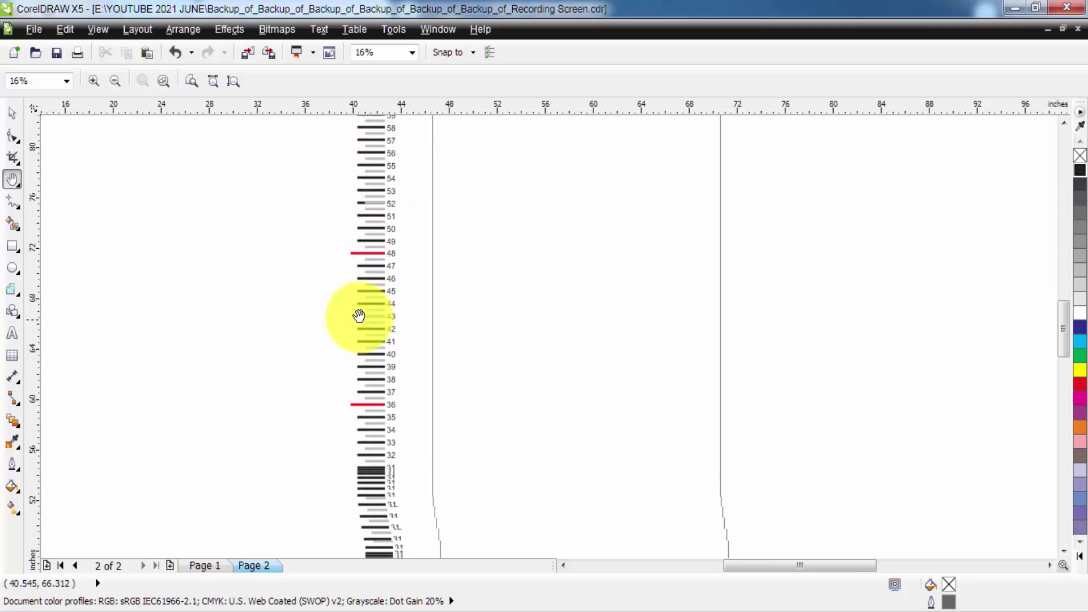
scroll(358, 316, down, 7)
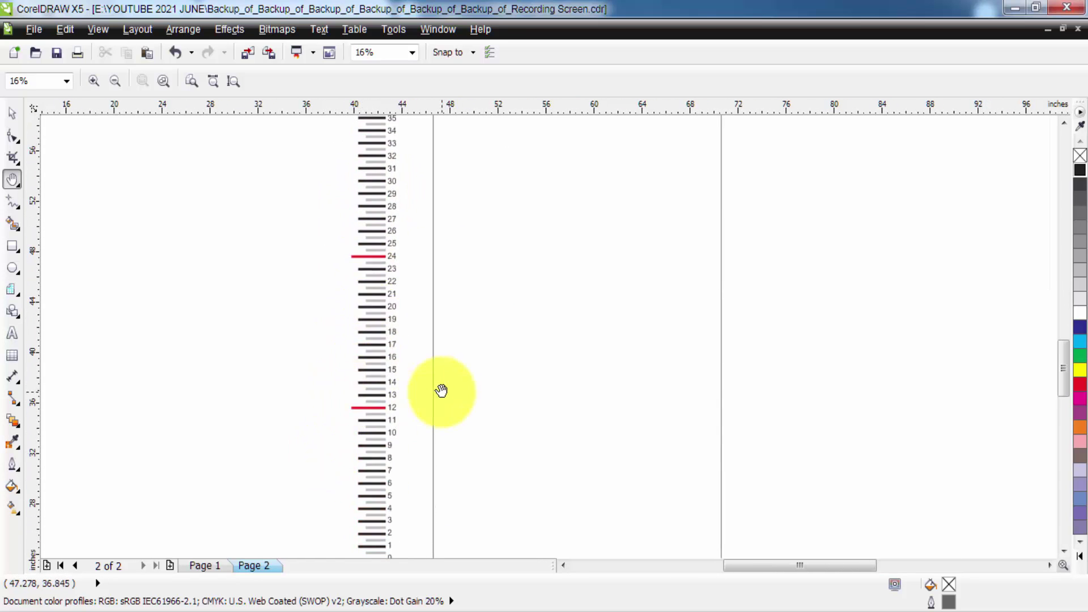
Group the scale marks with the number column and move the group inside the left part of the banner rectangle.
scroll(441, 392, down, 4)
key(space)
drag(369, 199, 469, 450)
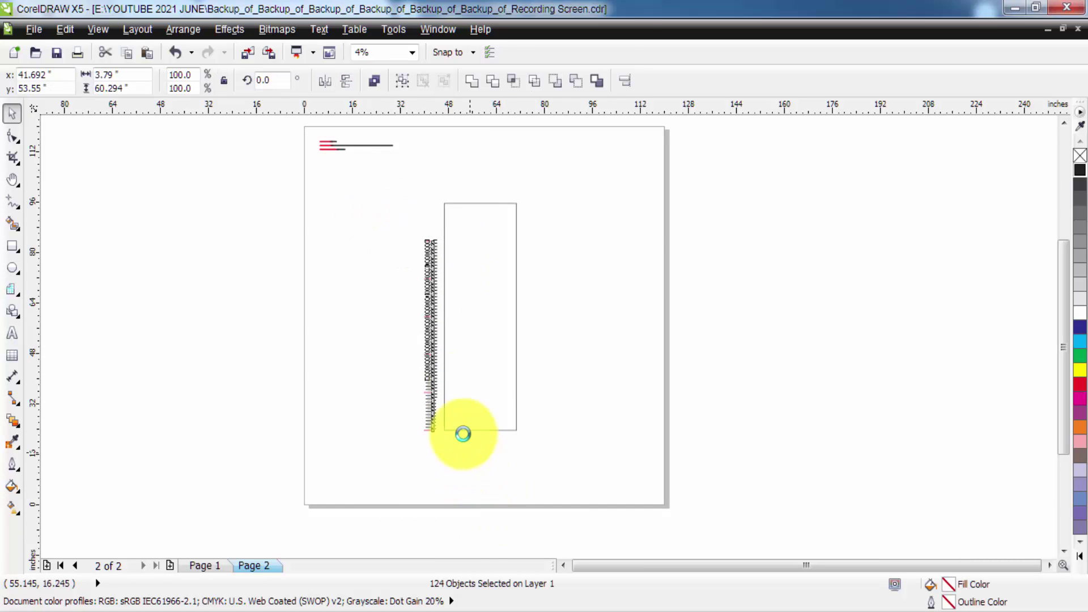
key(ctrl+g)
drag(427, 324, 469, 355)
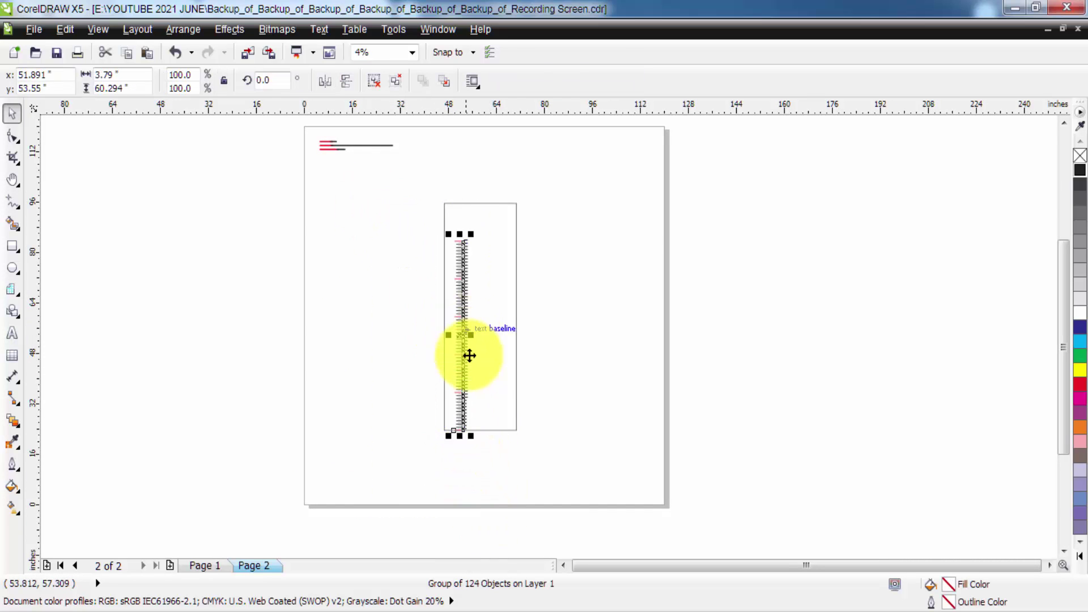
Deselect the group and examine the numbered scale's placement inside the banner rectangle.
key(z)
drag(391, 180, 578, 340)
key(space)
click(729, 248)
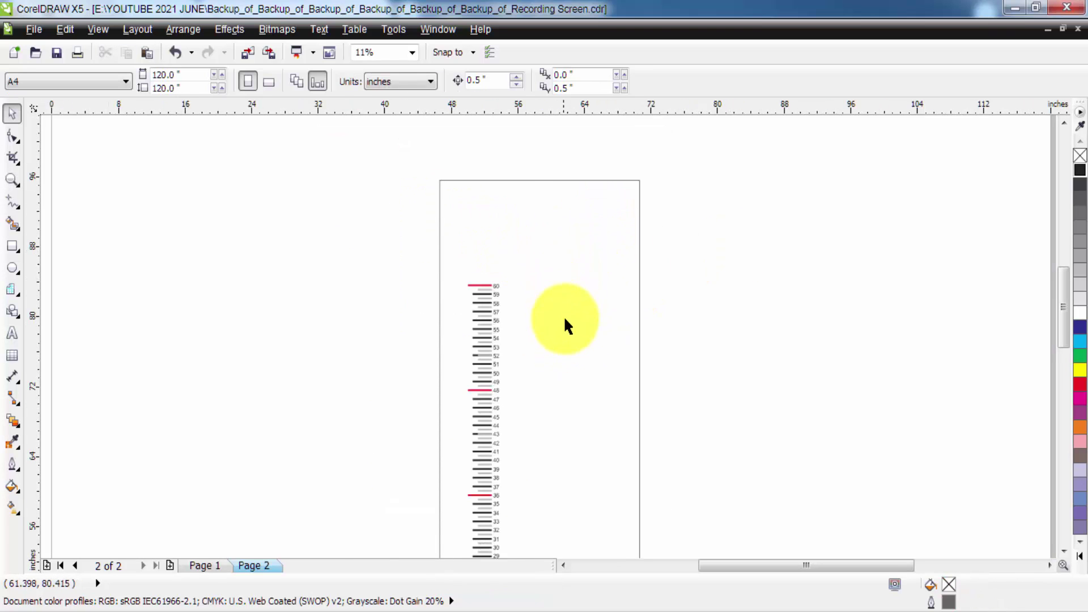
key(h)
drag(561, 416, 462, 250)
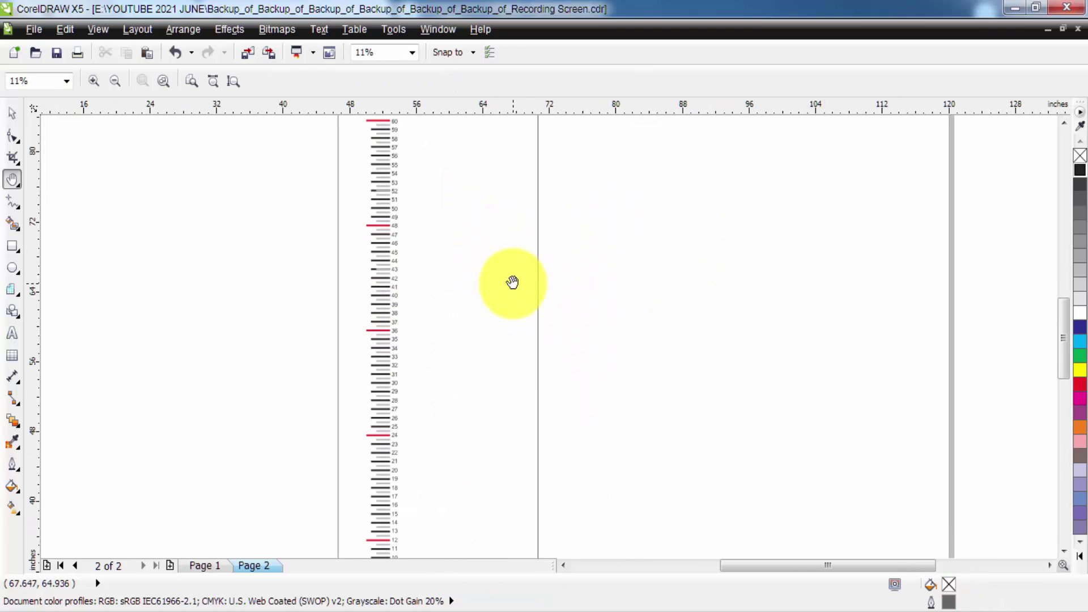
scroll(512, 316, down, 1)
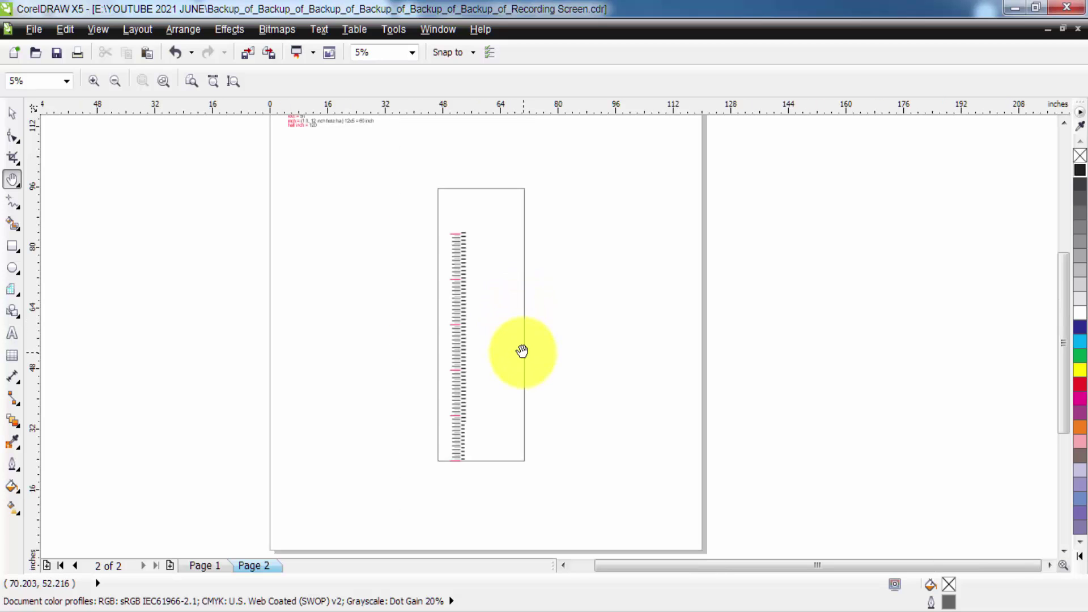
drag(522, 352, 479, 345)
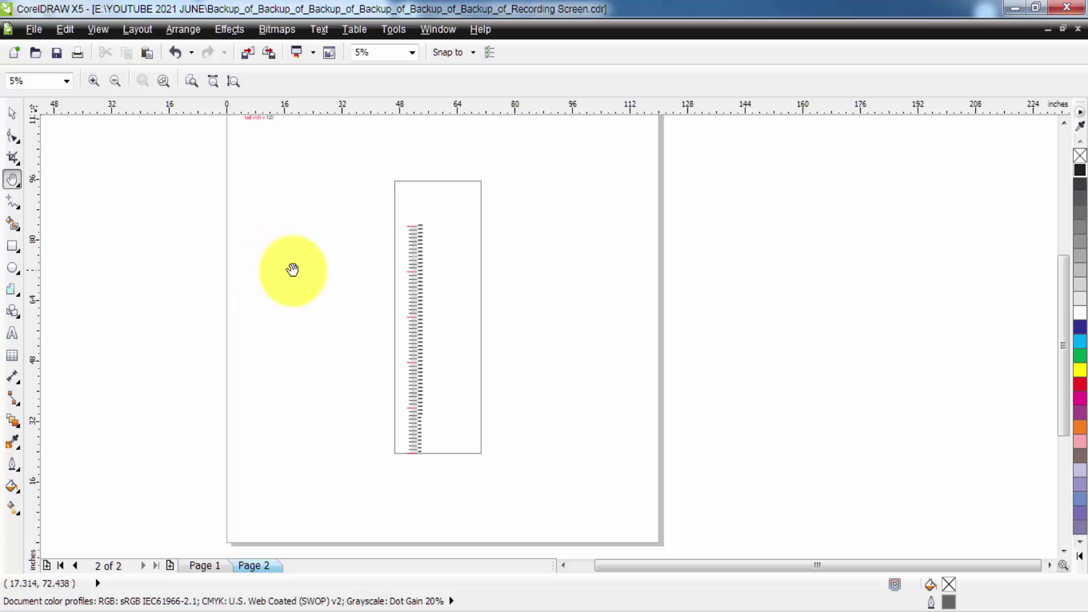
click(12, 113)
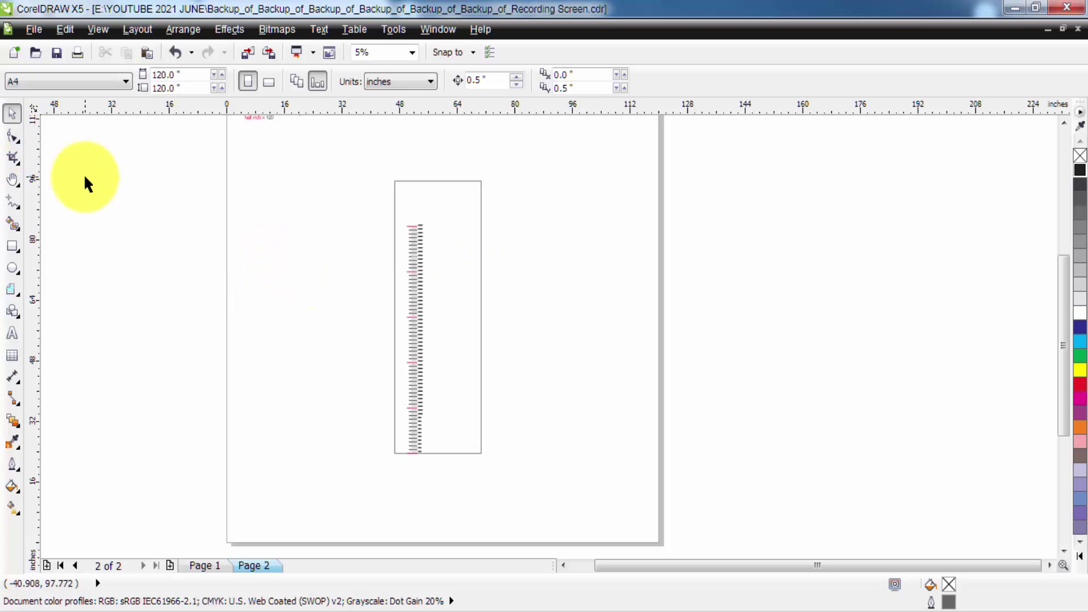